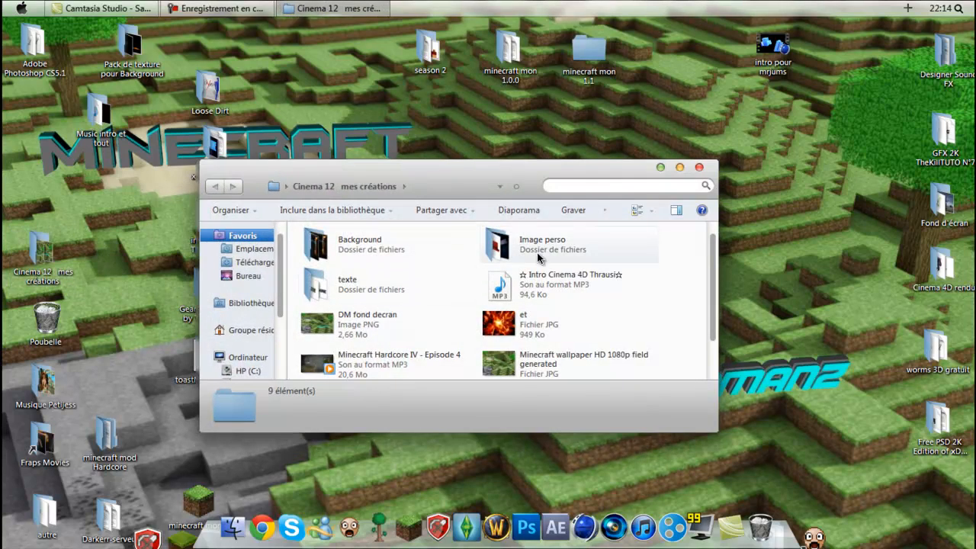
View the DarkerrManz example images in the Image perso folder, and close the viewer and the folder
double_click(534, 251)
left_click(440, 254)
double_click(440, 253)
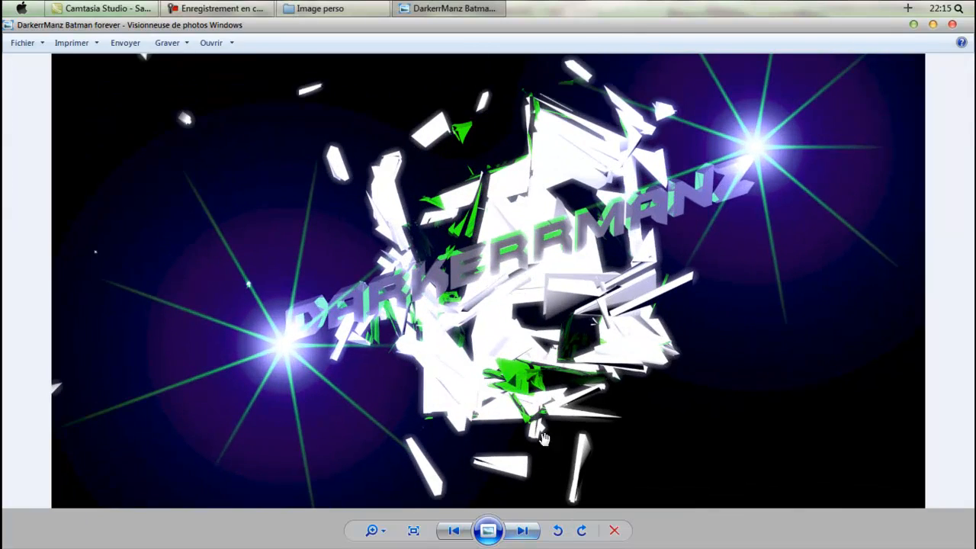
left_click(522, 530)
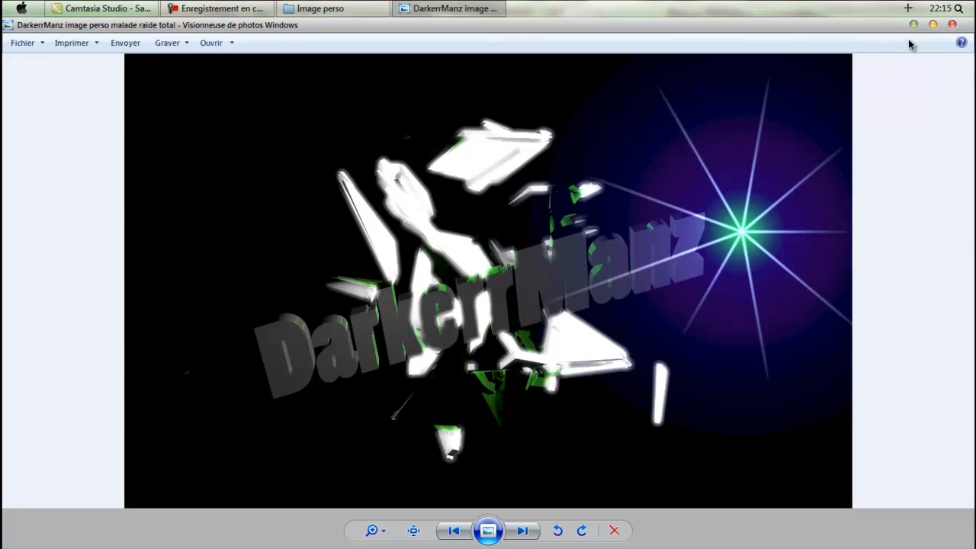
left_click(952, 25)
left_click(698, 167)
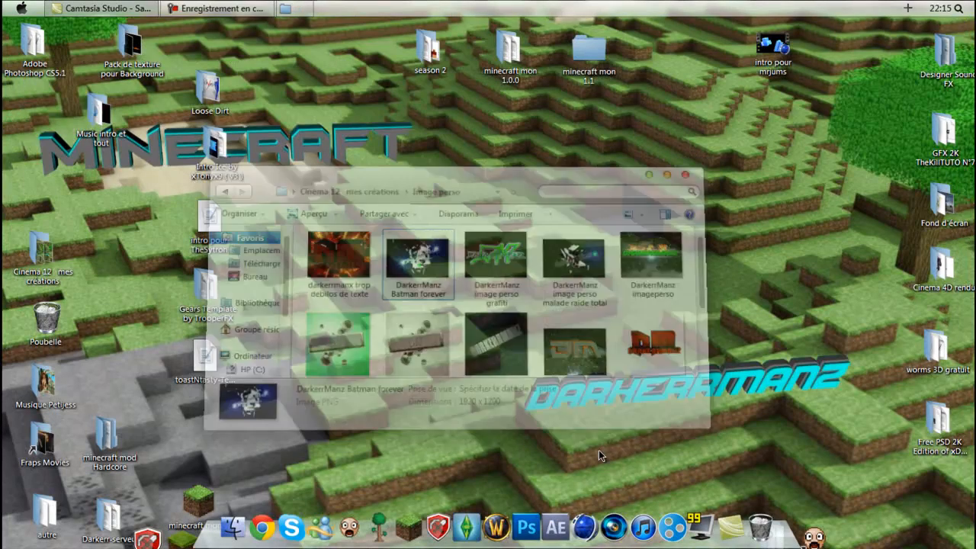
Switch to CINEMA 4D and set the render output to the 1920 x 1200 screen preset
left_click(594, 523)
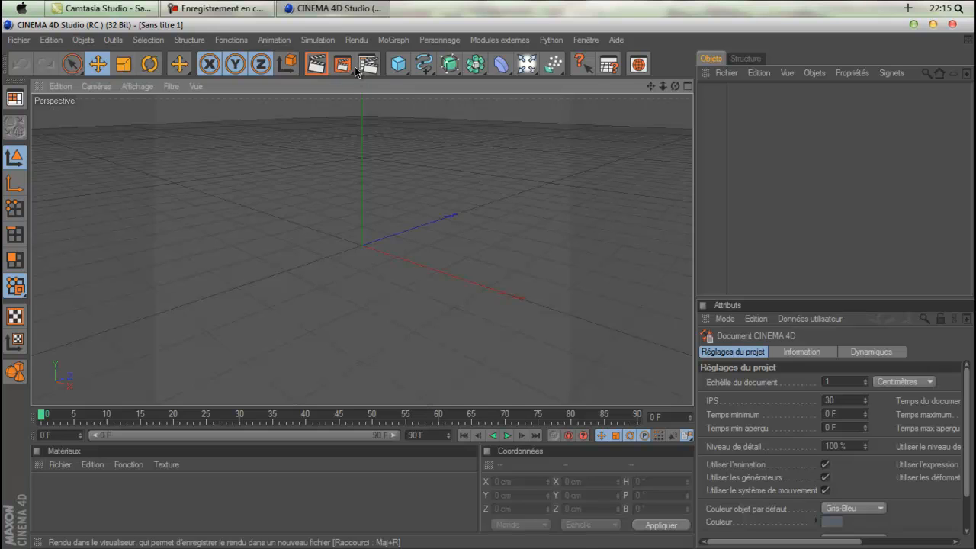
left_click(377, 55)
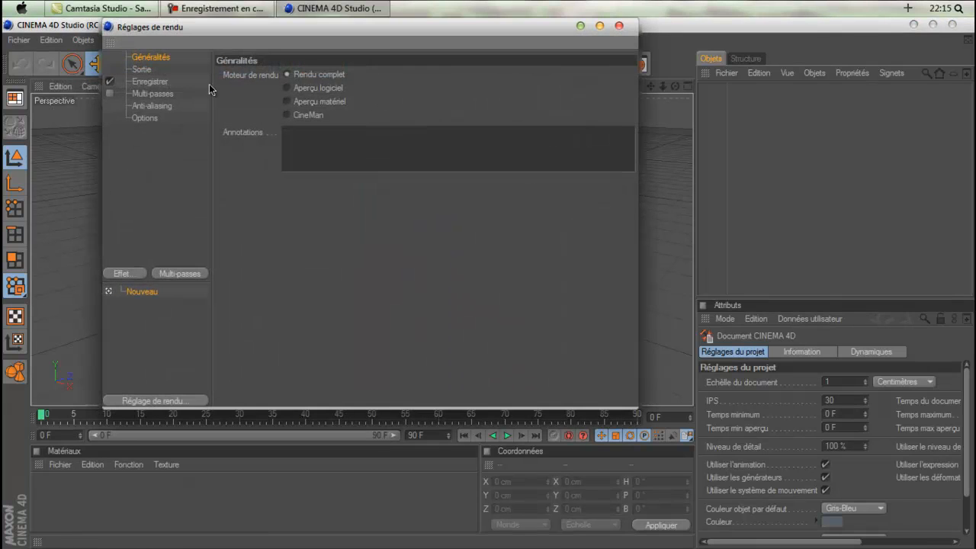
left_click(141, 70)
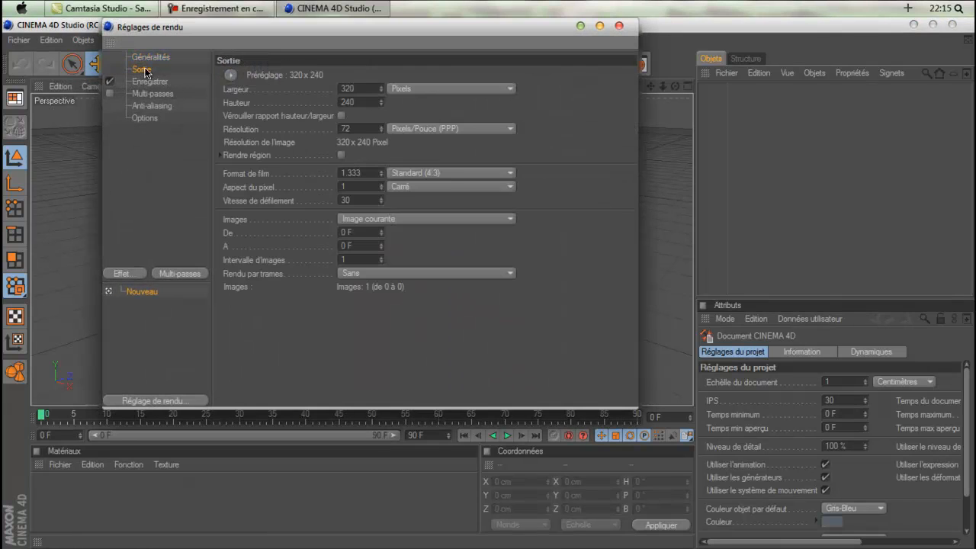
left_click(231, 75)
mouse_move(244, 90)
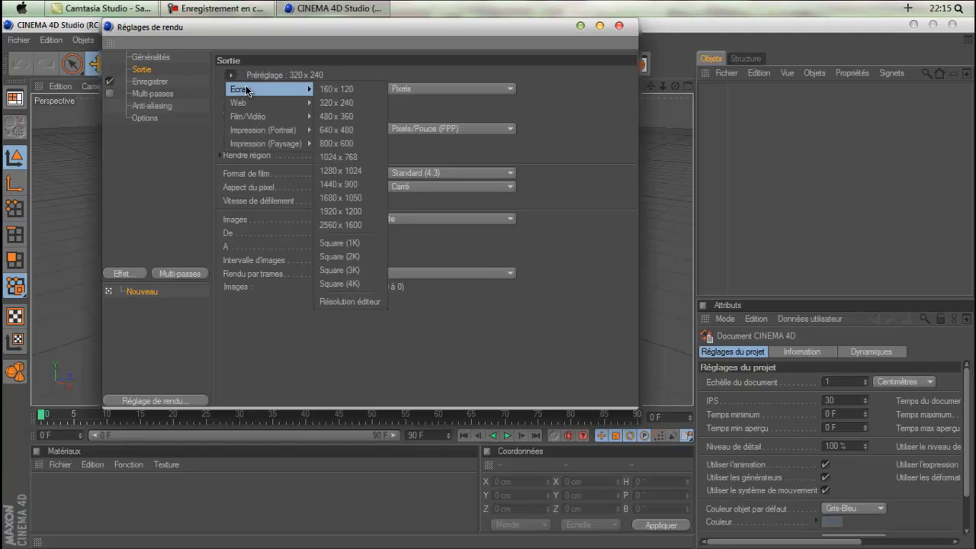
left_click(364, 217)
Set the render to save as PNG under the file name "dm image perso 3d" in the GFX 2K TheKillTUTO N°7 folder
left_click(171, 85)
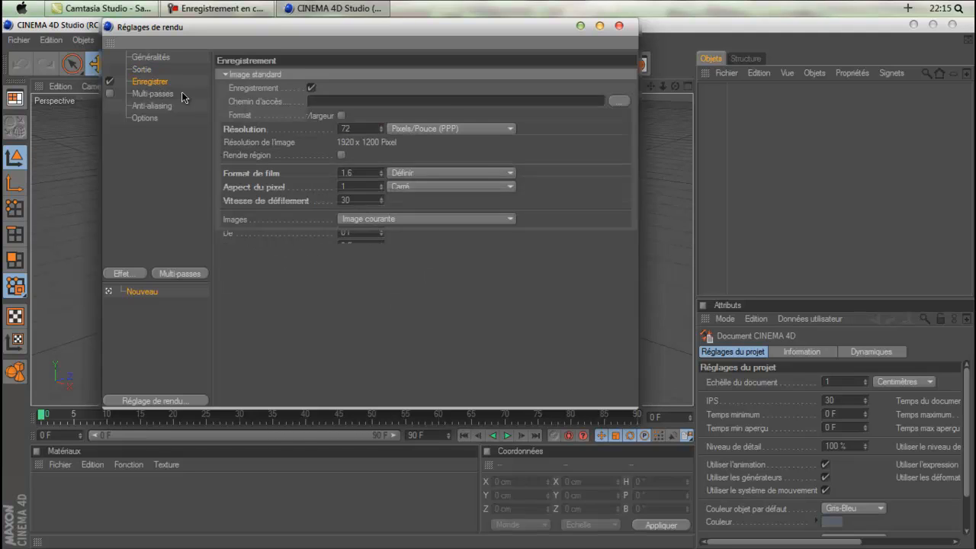
left_click(348, 113)
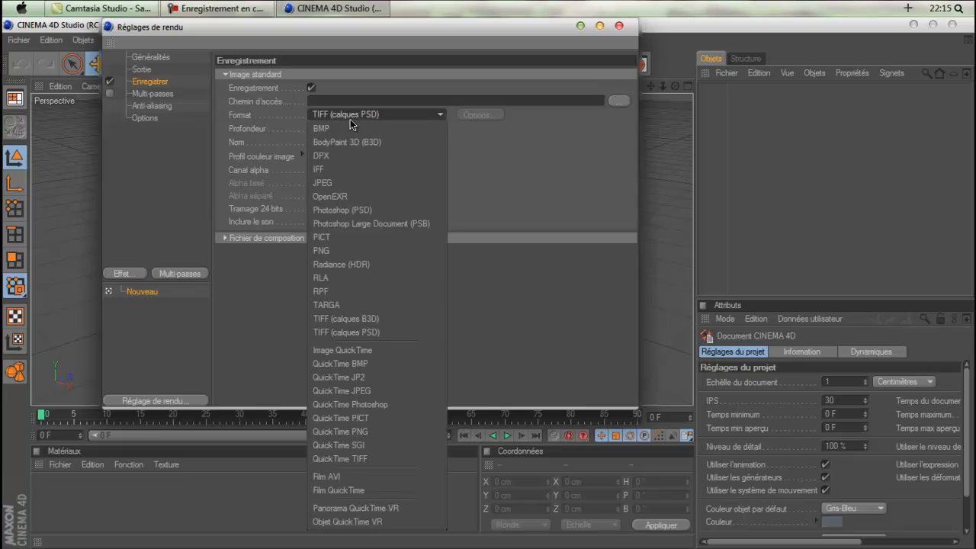
left_click(341, 251)
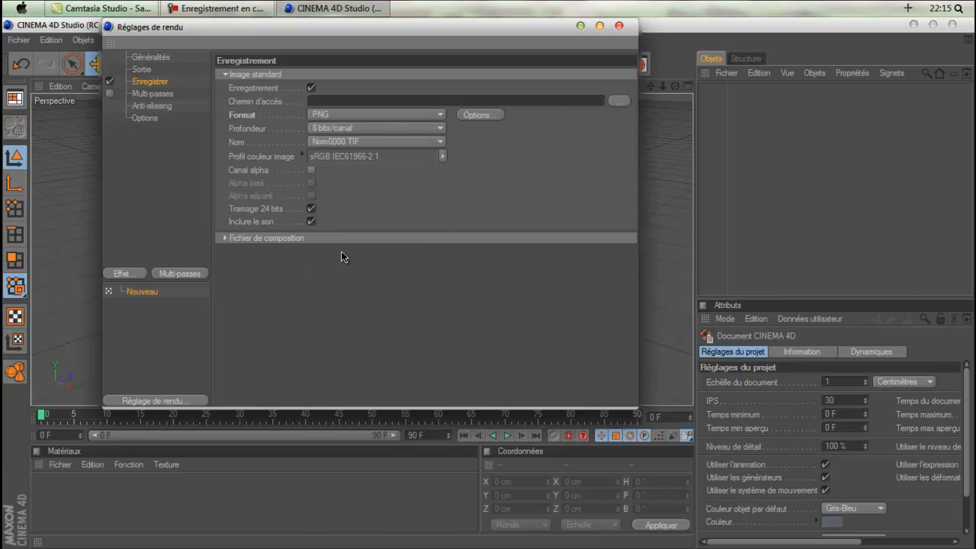
left_click(620, 100)
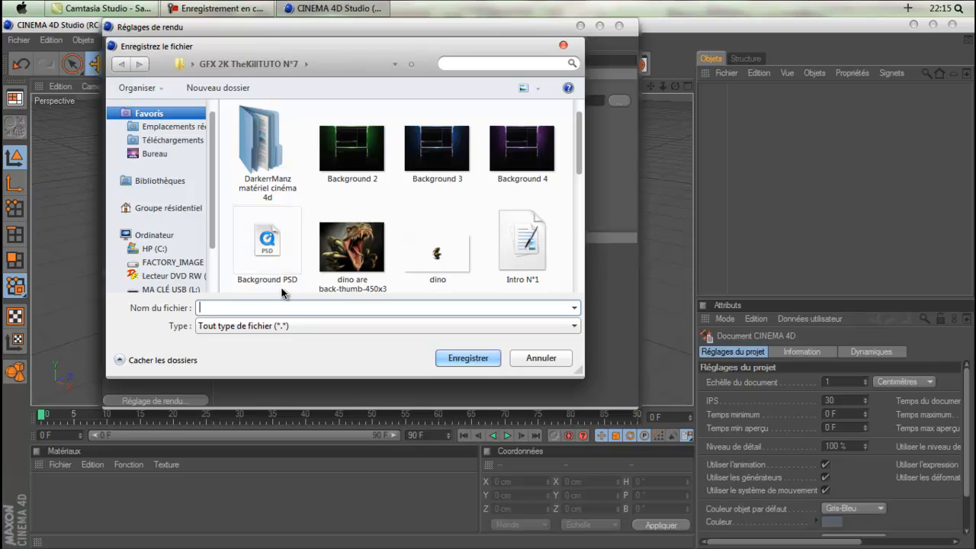
type("dm")
type("image perso 3d")
key("Return")
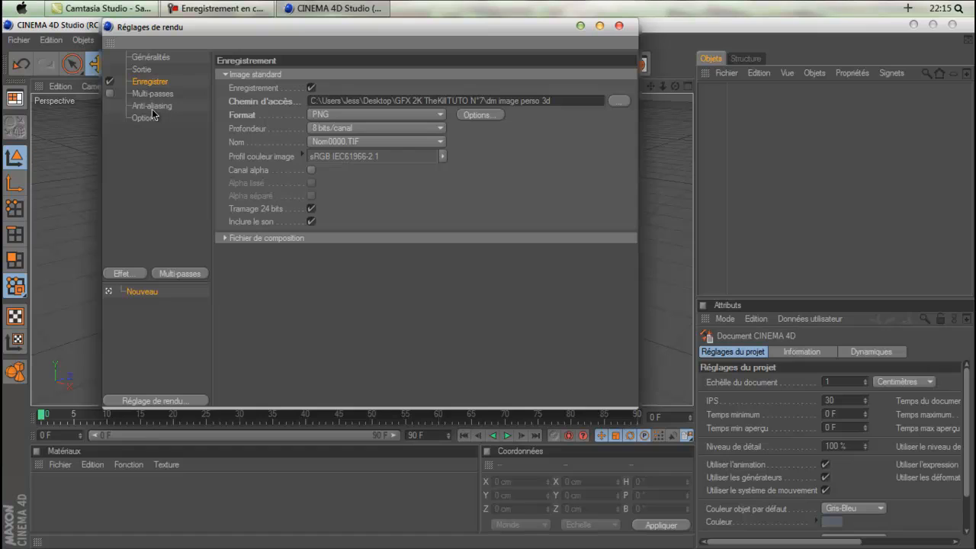
Set the render anti-aliasing to Au mieux with a maximum level of 2x2, and close the render settings
left_click(158, 107)
left_click(376, 77)
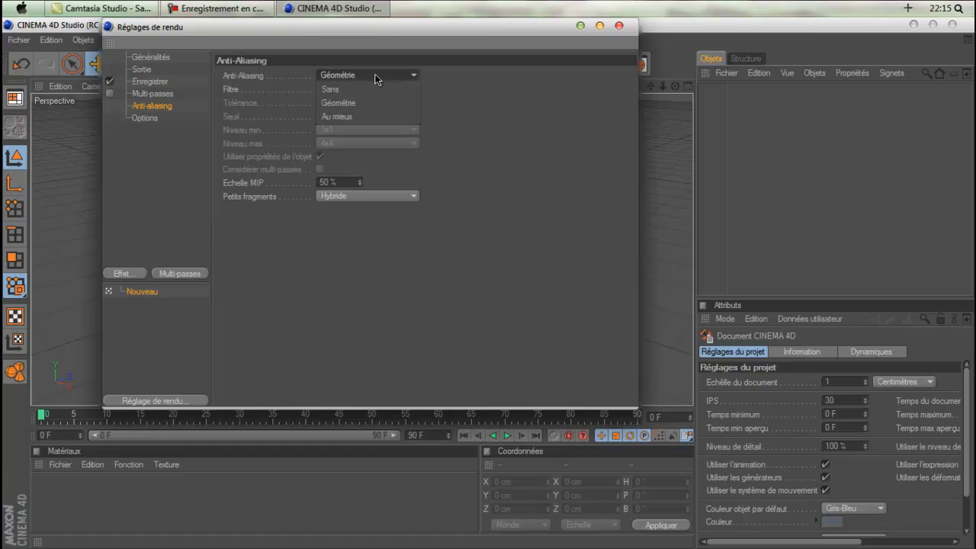
left_click(376, 117)
left_click(359, 143)
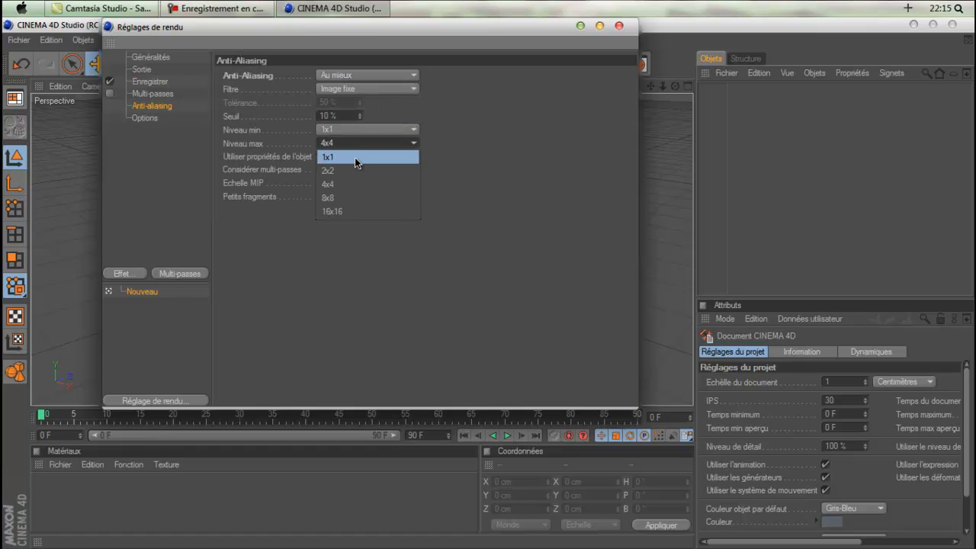
left_click(351, 169)
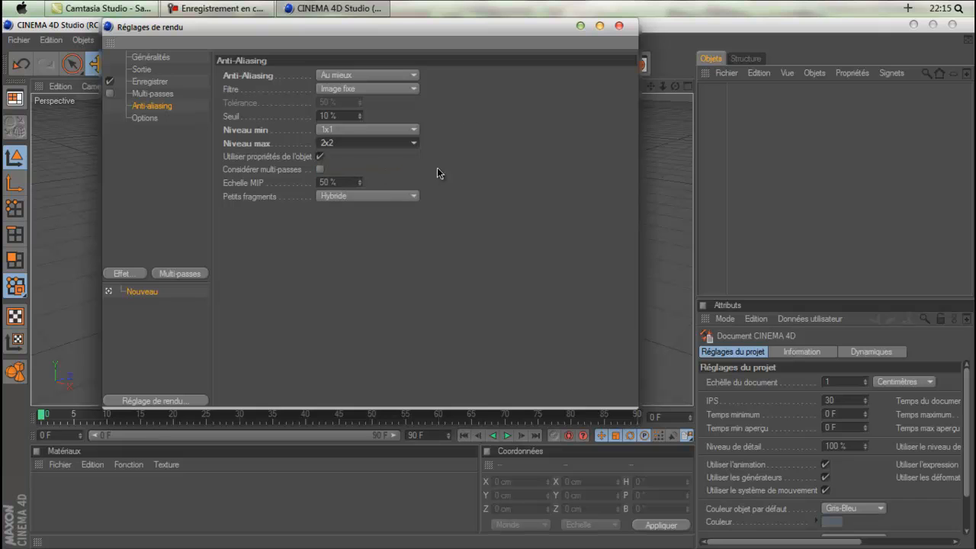
left_click(620, 27)
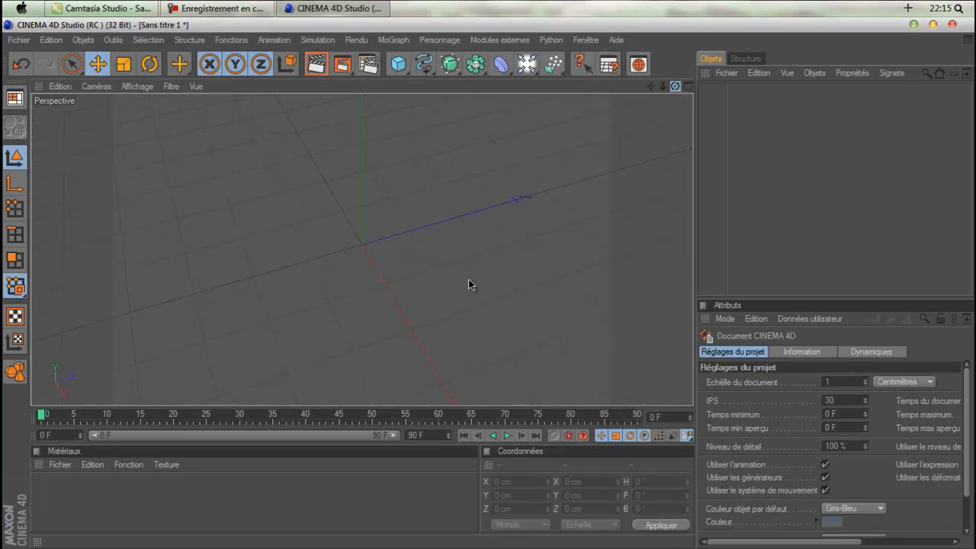
Add a Mo Texte object and replace its default text with "DarkerrManz"
left_click_drag(469, 284, 555, 374)
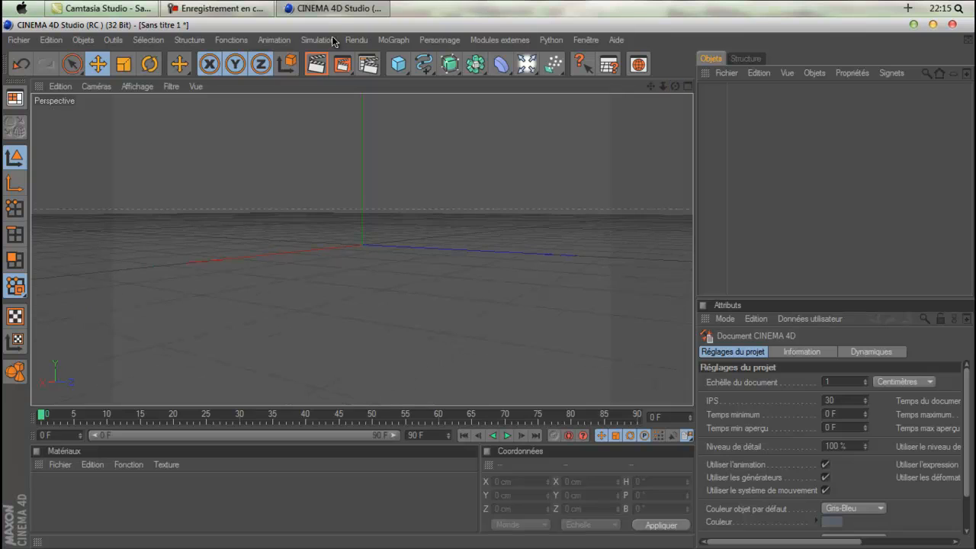
left_click(394, 40)
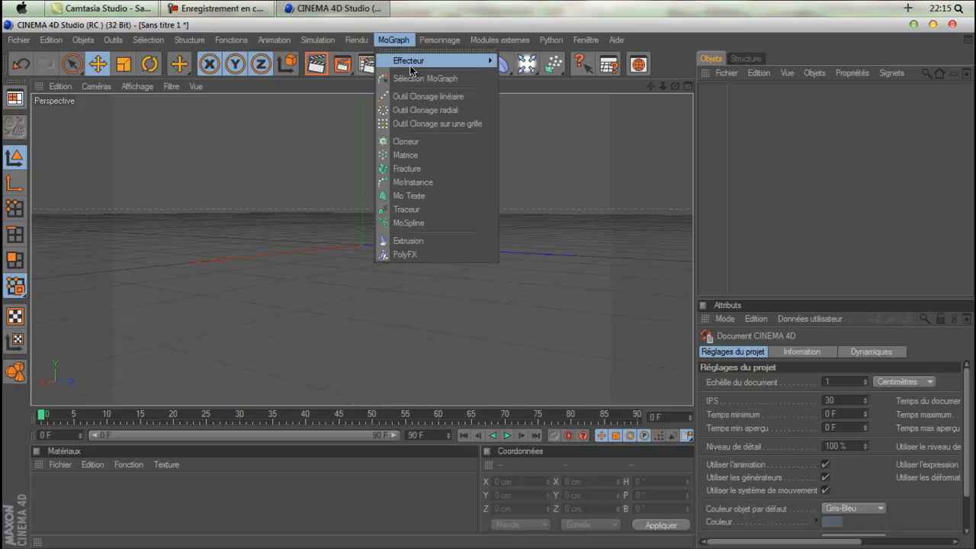
left_click(436, 192)
left_click_drag(416, 300, 483, 277, "alt")
left_click(750, 436)
left_click_drag(730, 428, 754, 424)
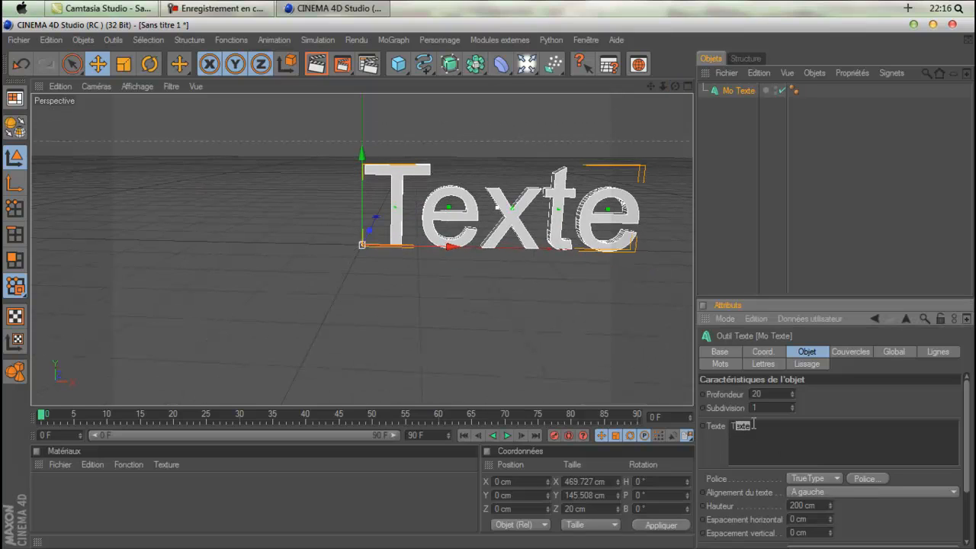
key("BackSpace")
key("BackSpace")
key("BackSpace")
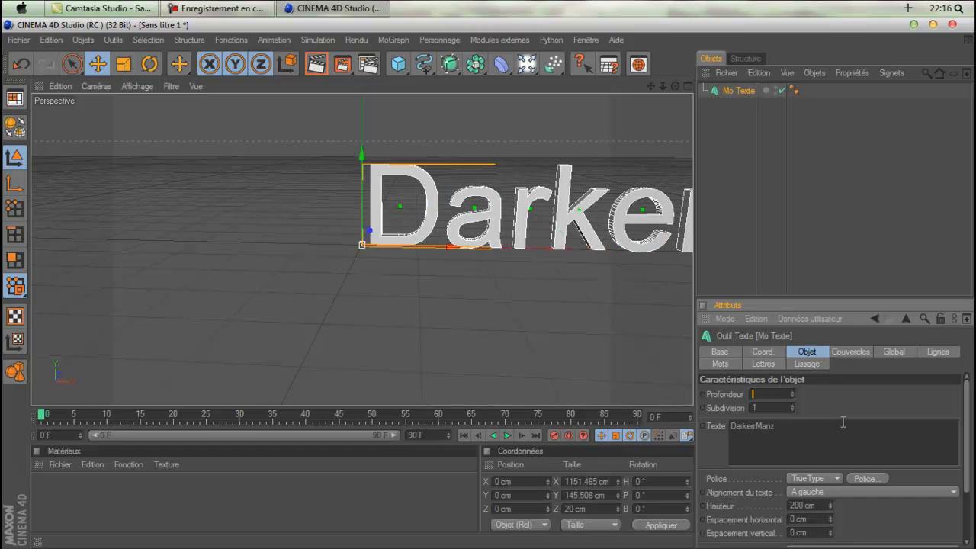
Set the text's depth to 60 and move it along X to about -526 cm
type("60")
key("Return")
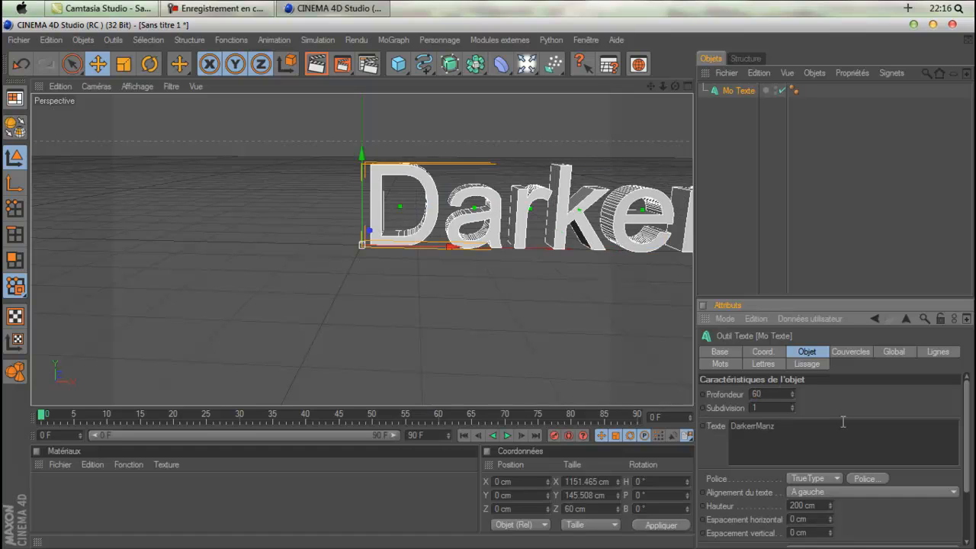
left_click_drag(450, 248, 483, 281)
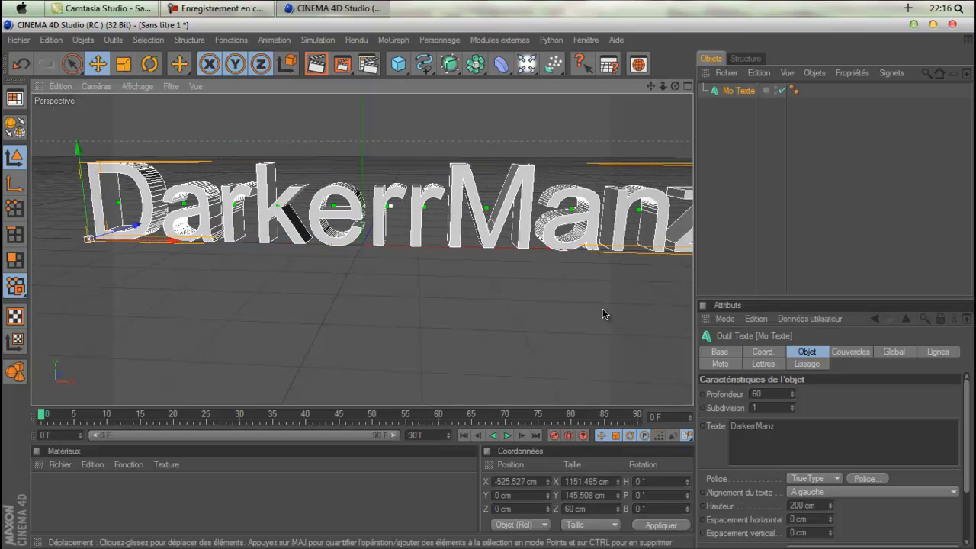
Change the text's font to Slant and shift the text along X to about -555 cm
scroll(602, 313, "down", 3)
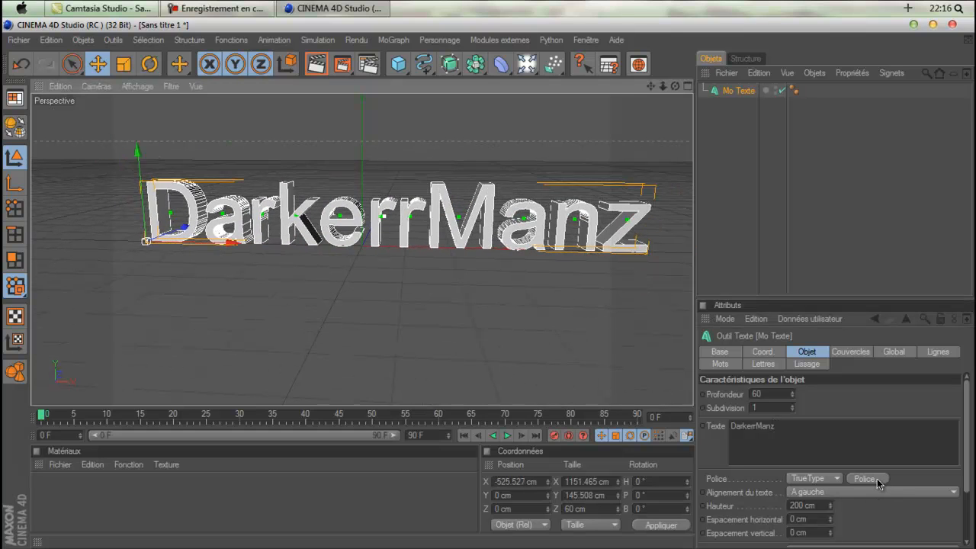
left_click(877, 480)
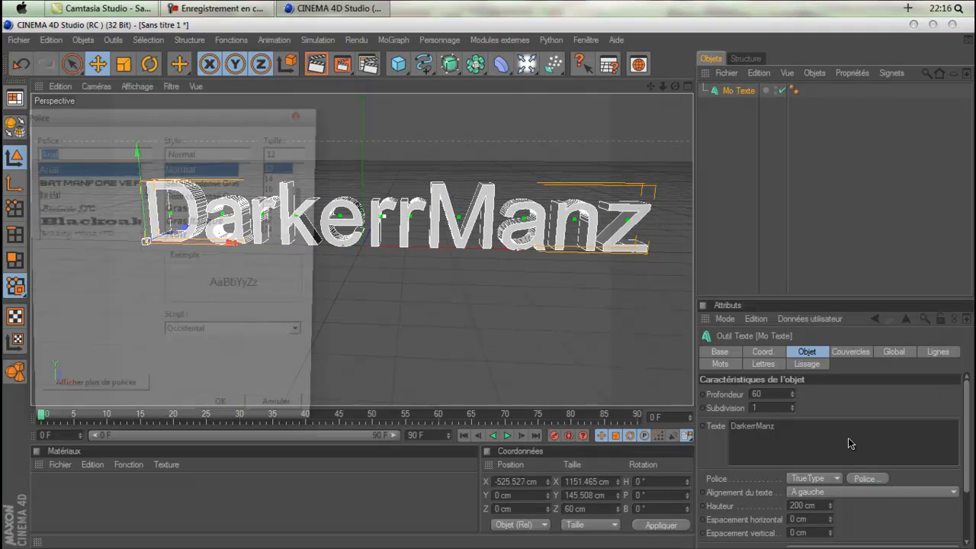
key("BackSpace")
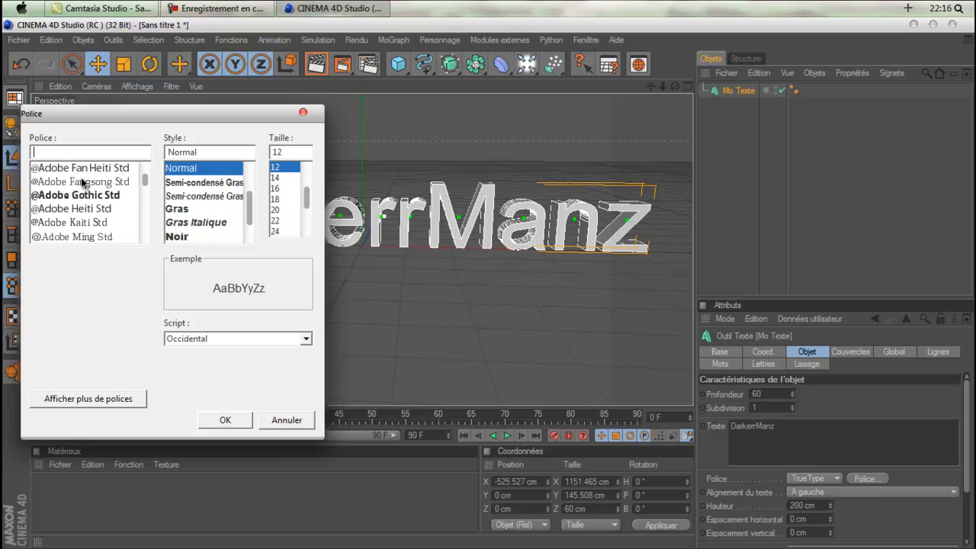
type("sla")
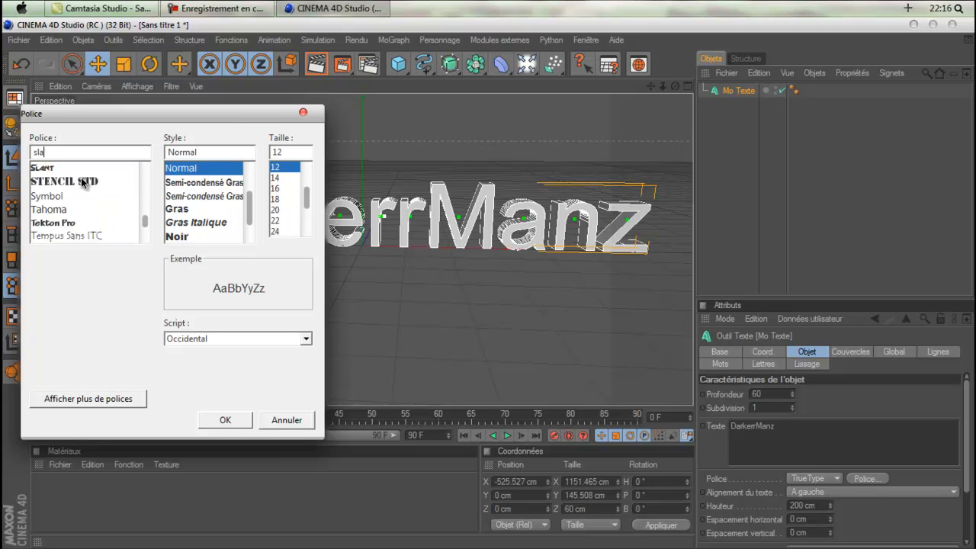
left_click(68, 168)
left_click(225, 420)
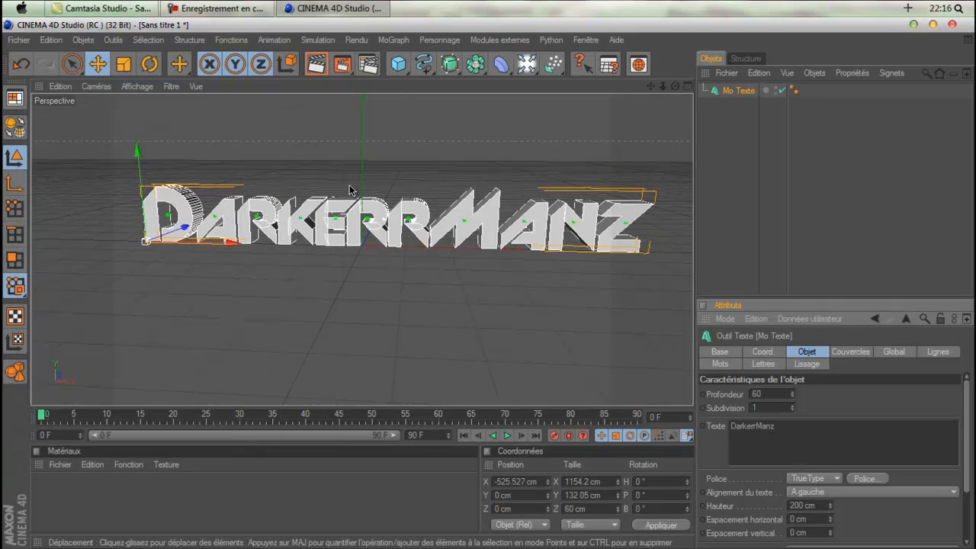
left_click_drag(238, 242, 227, 243)
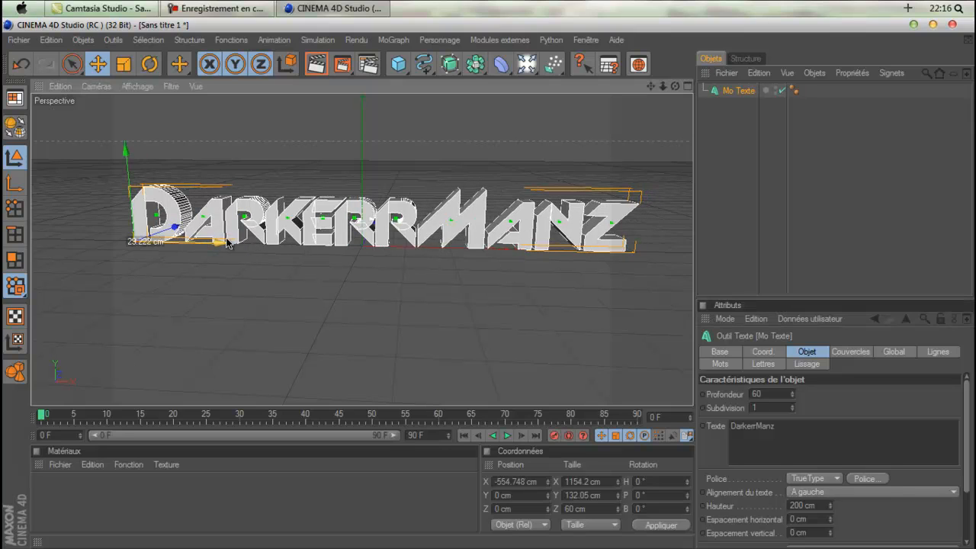
Set both the start and end caps of the text to Couvercle et biseau
left_click(849, 352)
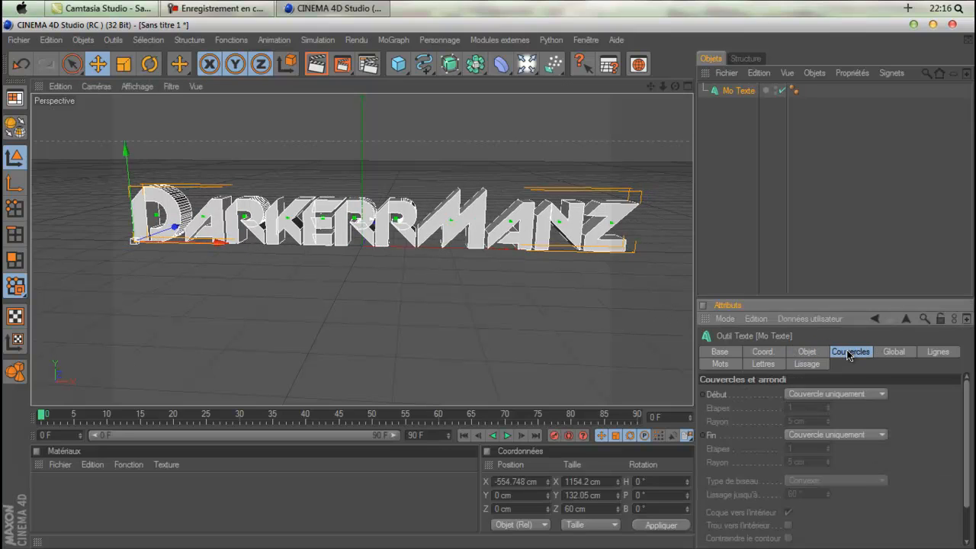
left_click(858, 395)
left_click(861, 450)
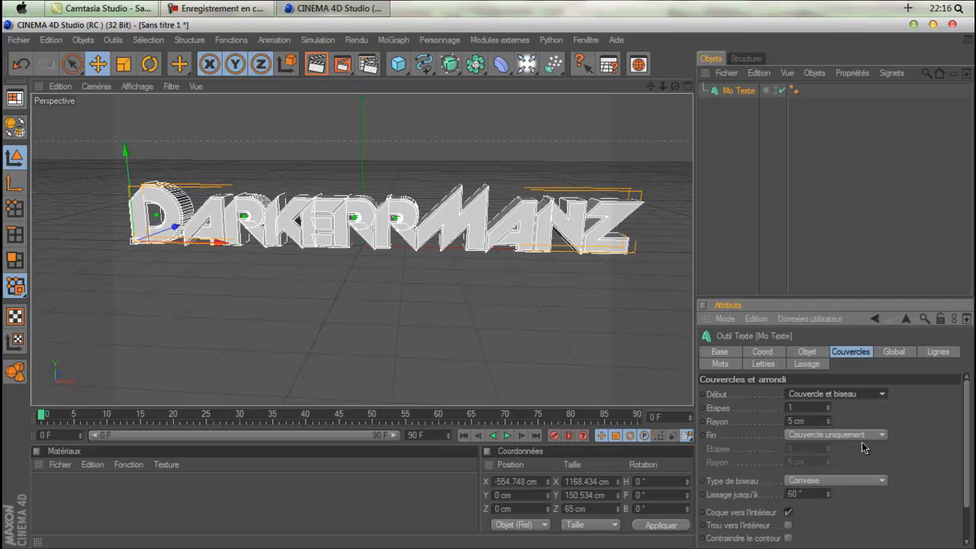
left_click(862, 436)
left_click(823, 490)
Move the beveled text along X to about -587 cm
left_click(543, 273)
left_click(447, 218)
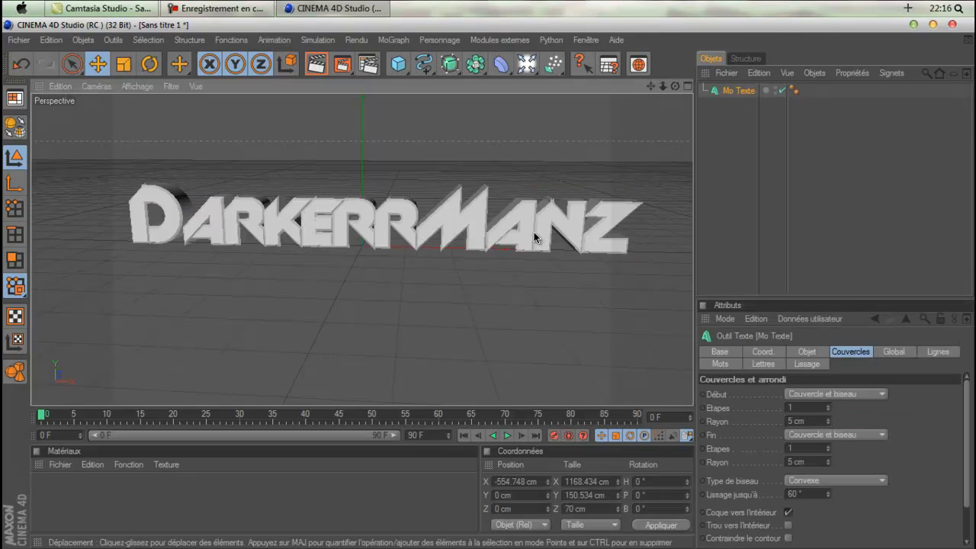
left_click_drag(219, 235, 206, 237)
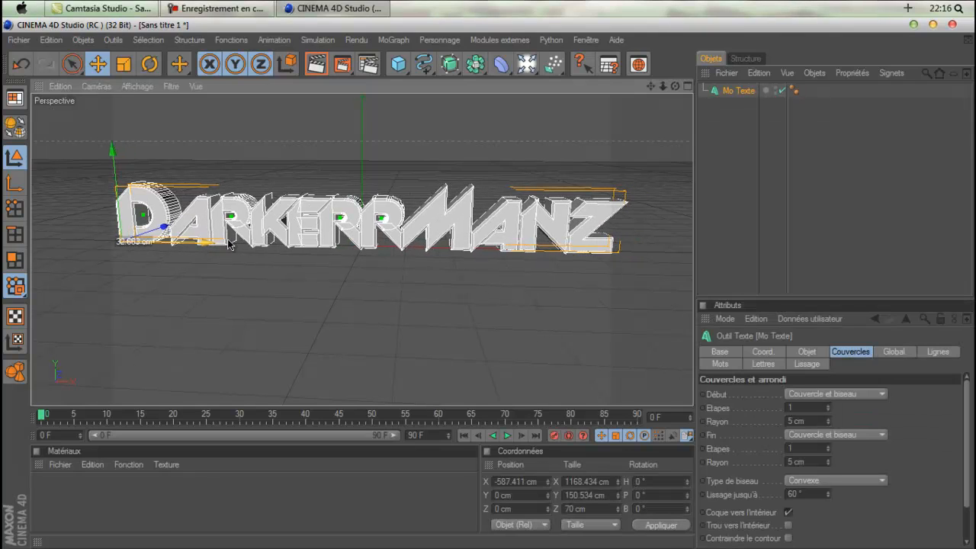
Create a new material with specularity turned off and its colour set to grey, RGB 145, 145, 145
left_click(59, 464)
left_click(84, 282)
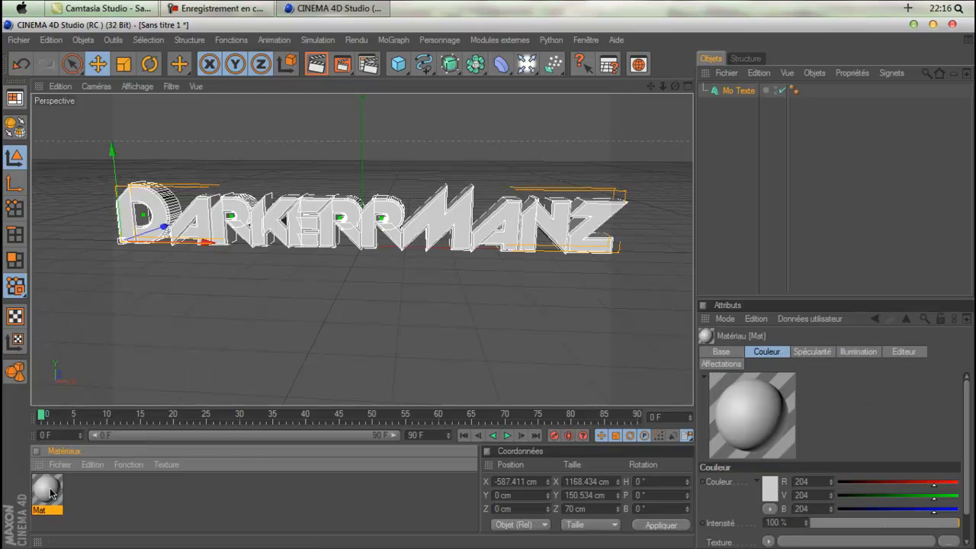
double_click(51, 491)
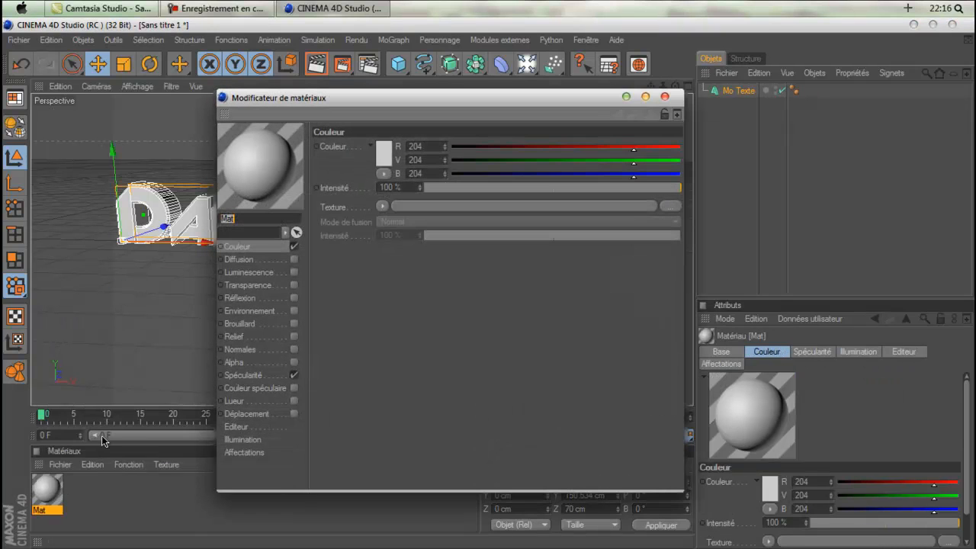
left_click(296, 377)
left_click(382, 149)
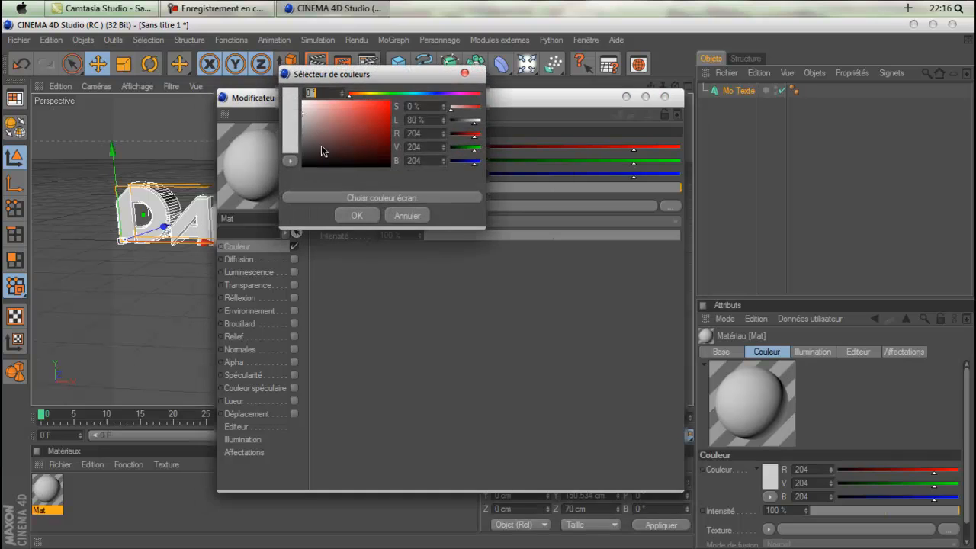
mouse_move(294, 146)
left_mouse_down()
mouse_move(303, 143)
mouse_move(289, 132)
left_mouse_up()
left_click(355, 215)
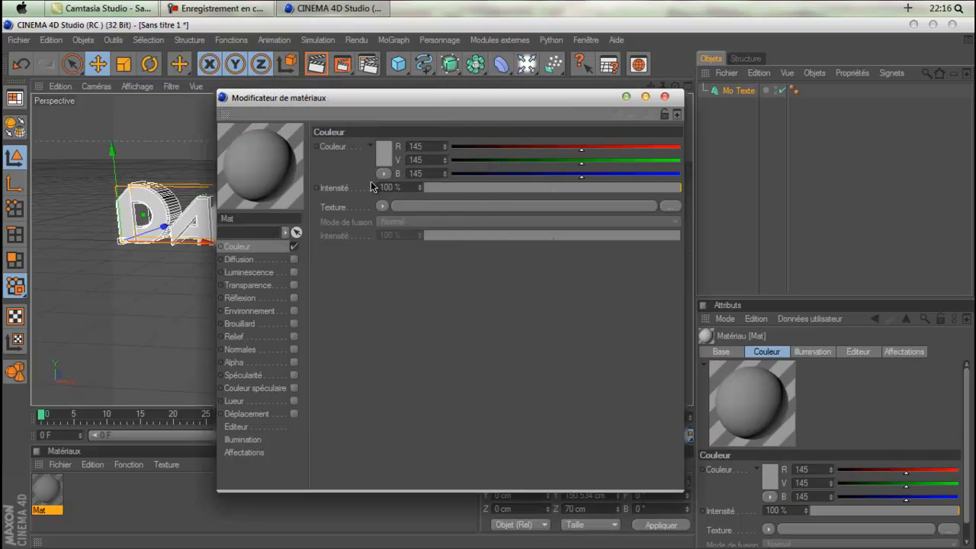
Enable the grey material's reflection with a Fresnel texture, setting both the reflection intensity and the texture mix intensity to 20%
left_click(242, 298)
left_click(294, 298)
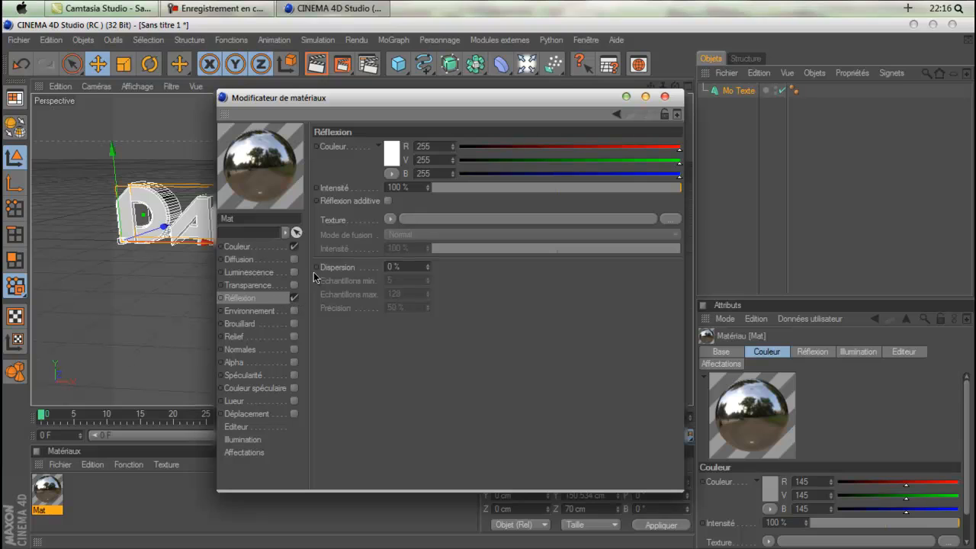
left_click(389, 221)
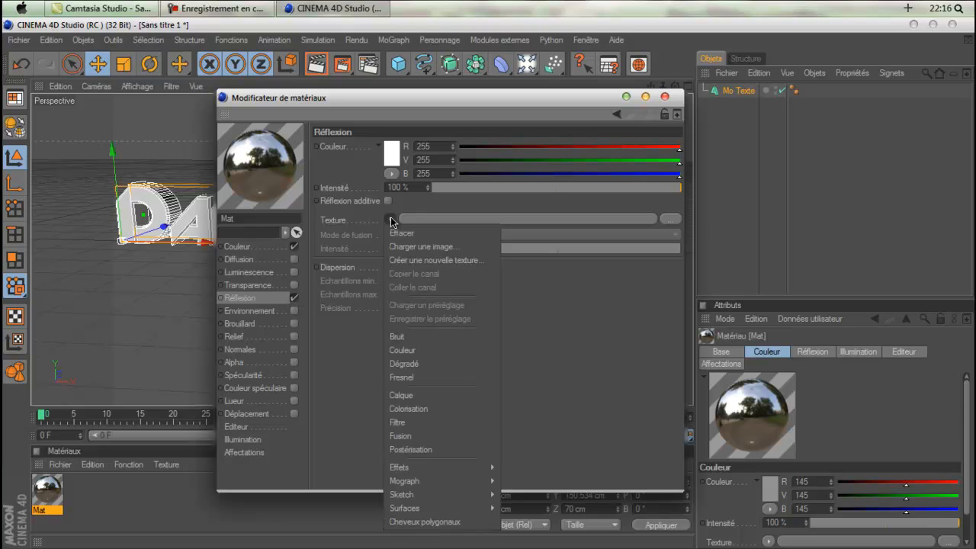
left_click(422, 379)
left_click_drag(462, 188, 482, 183)
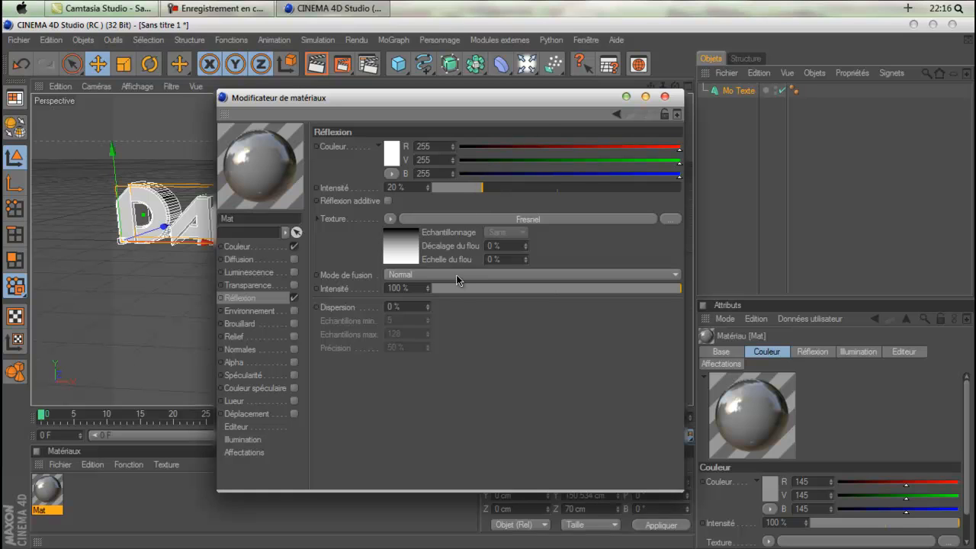
left_click_drag(485, 289, 472, 291)
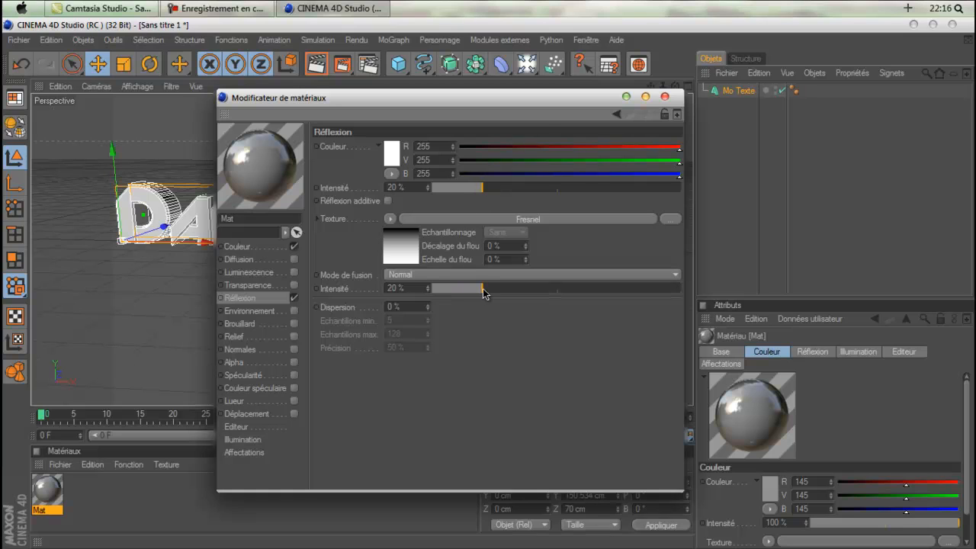
Apply the grey reflective material to the DarkerrManz text and render a preview in the viewport
left_click(665, 97)
left_click_drag(46, 492, 264, 240)
key("super+r")
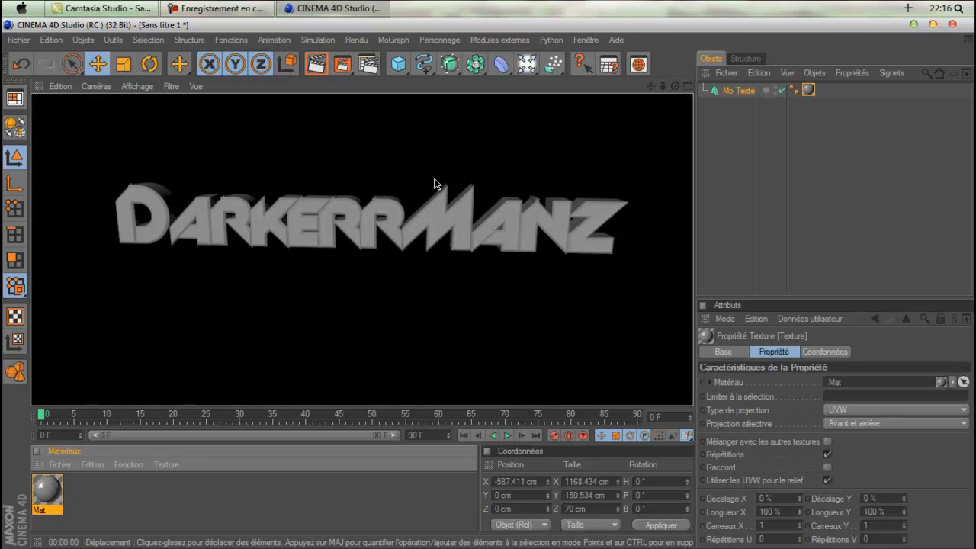
Add a cube around the middle of the text, about 303 x 274 x 261 cm, raised to about 58 cm in Y
left_click(536, 227)
middle_click_drag(490, 285, 466, 343, "alt")
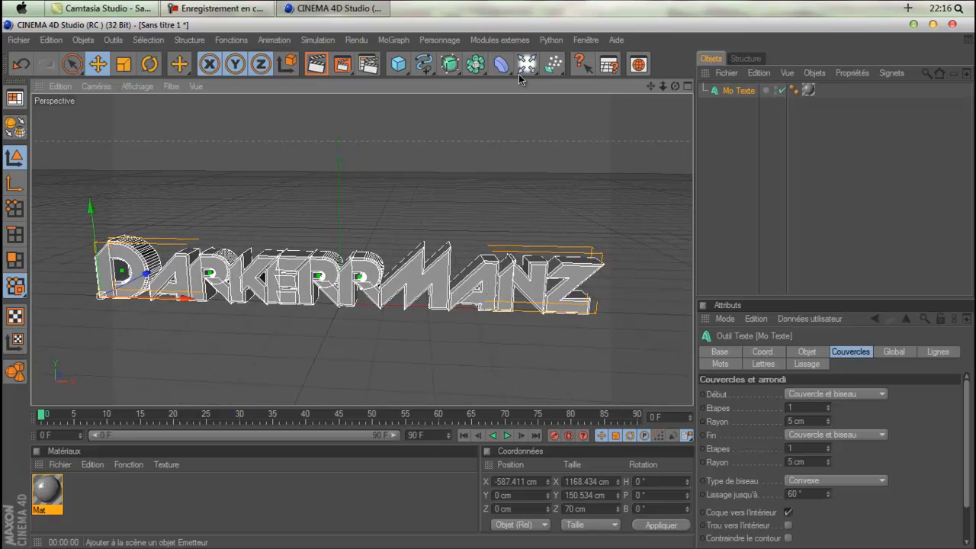
left_click(398, 65)
left_click_drag(349, 300, 340, 245)
left_click_drag(382, 307, 491, 286)
left_click_drag(339, 212, 339, 190)
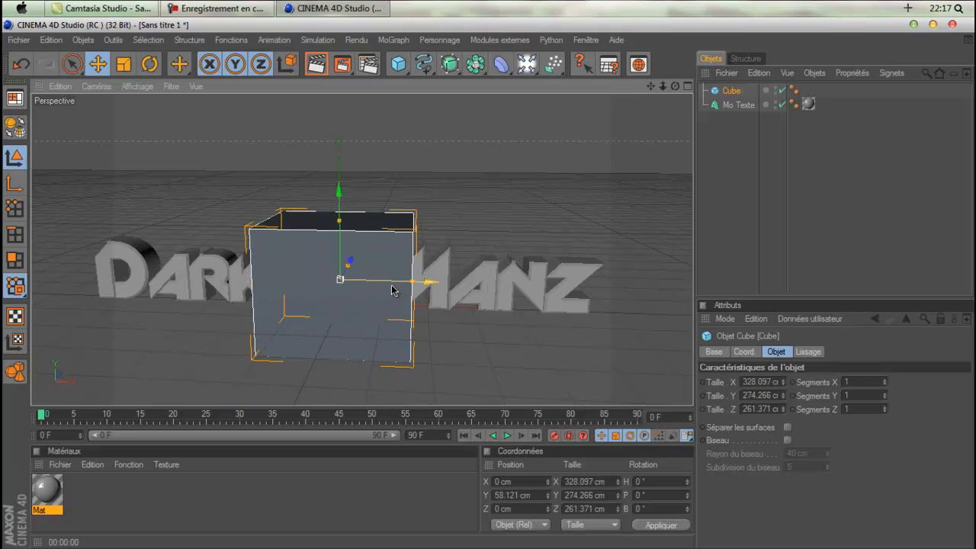
left_click_drag(393, 284, 402, 282)
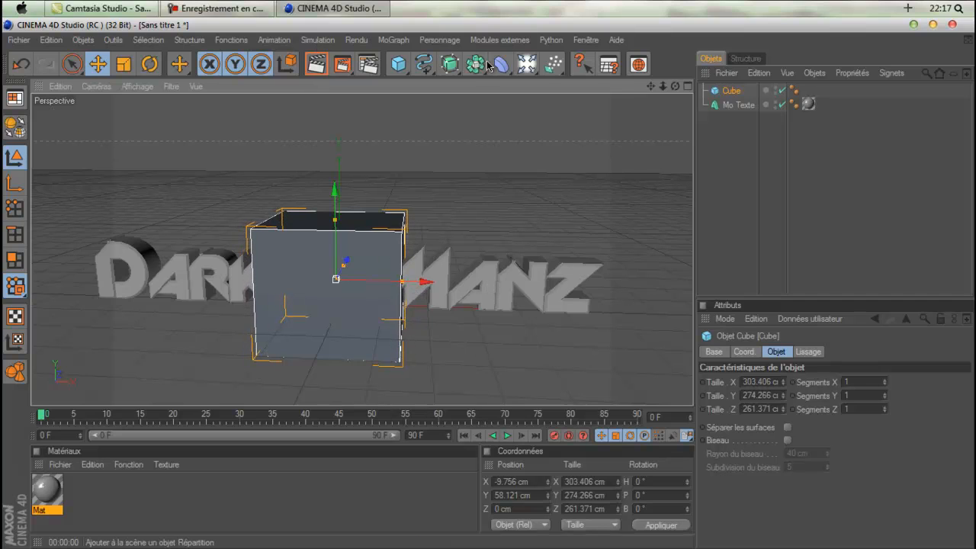
Create a second material with specularity turned off and its colour set to black
left_click(60, 464)
left_click(130, 283)
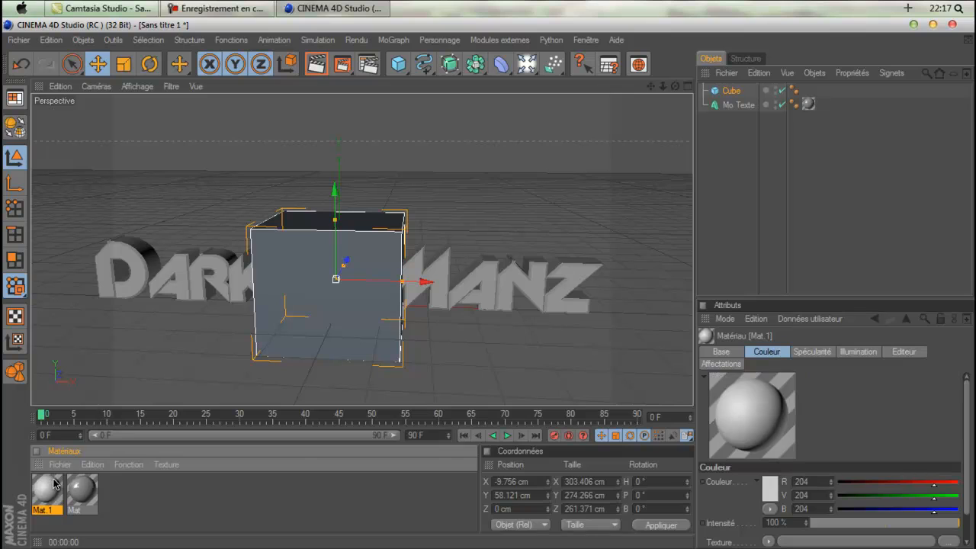
double_click(50, 484)
left_click(293, 375)
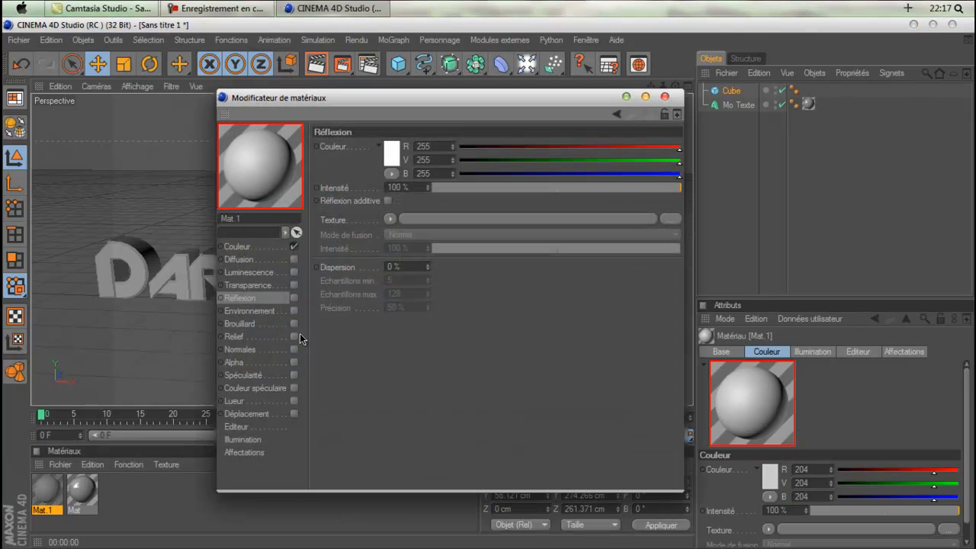
left_click(258, 247)
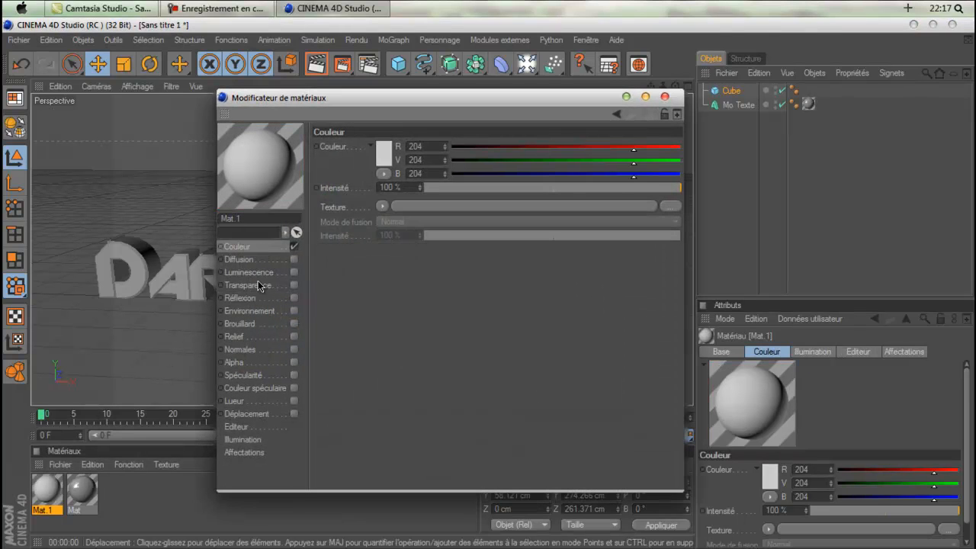
left_click(392, 161)
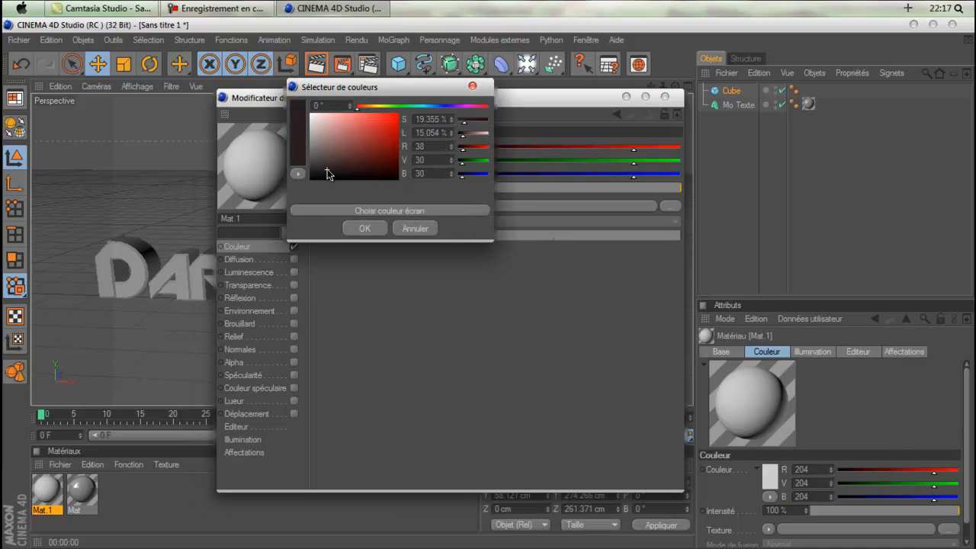
left_click(361, 231)
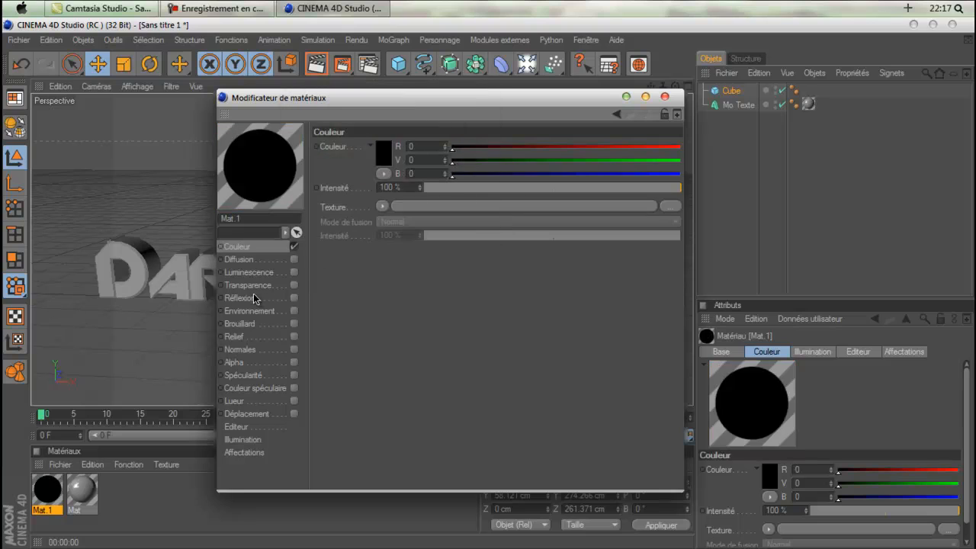
Enable reflection on the black material and load a Fresnel texture into it
left_click(253, 298)
left_click(295, 298)
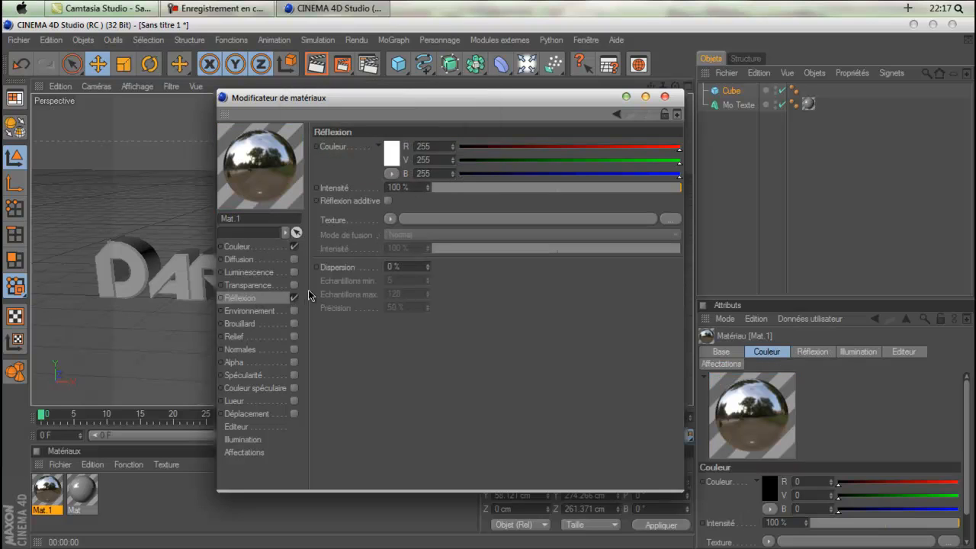
left_click(390, 221)
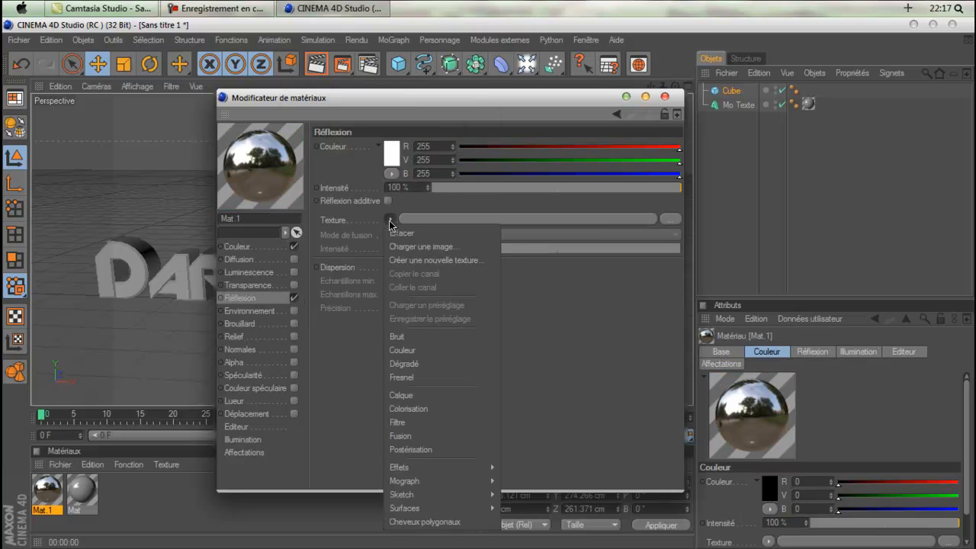
left_click(410, 377)
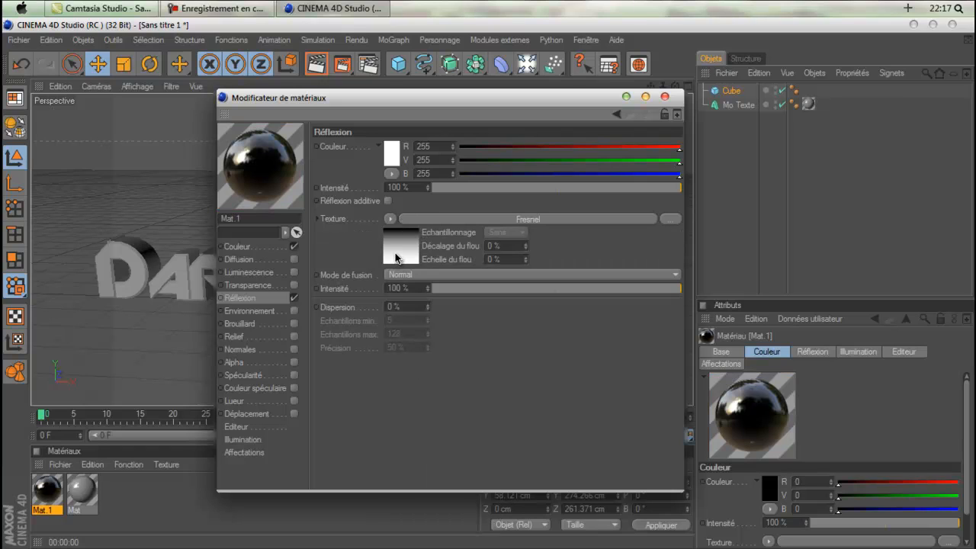
Change the white end of the Fresnel gradient to bright green, about RGB 29, 255, 0
left_click(396, 258)
left_click(360, 351)
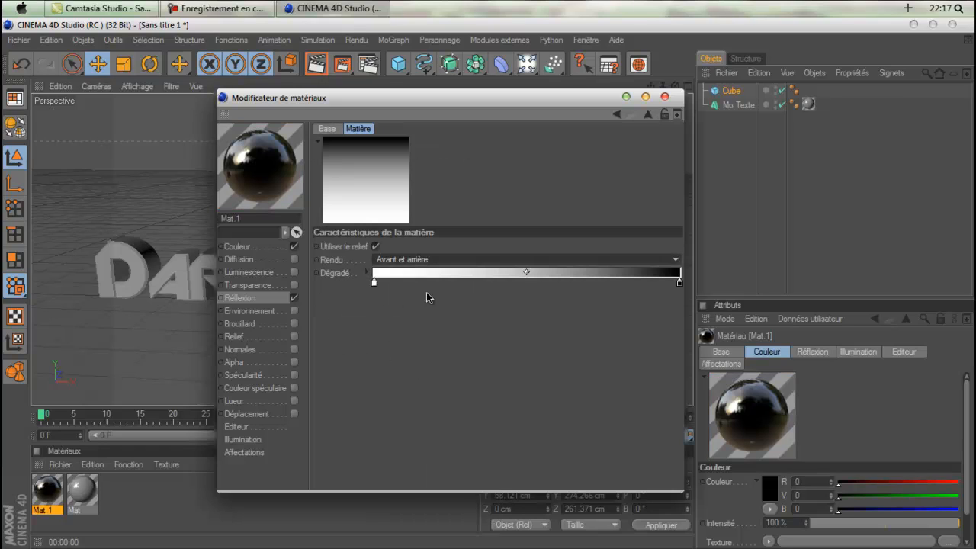
double_click(373, 283)
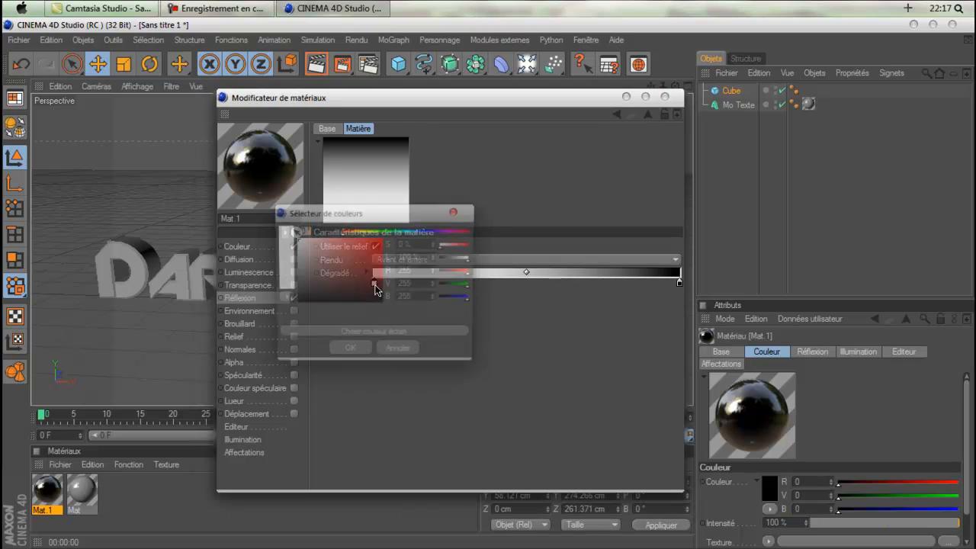
left_click_drag(363, 232, 446, 221)
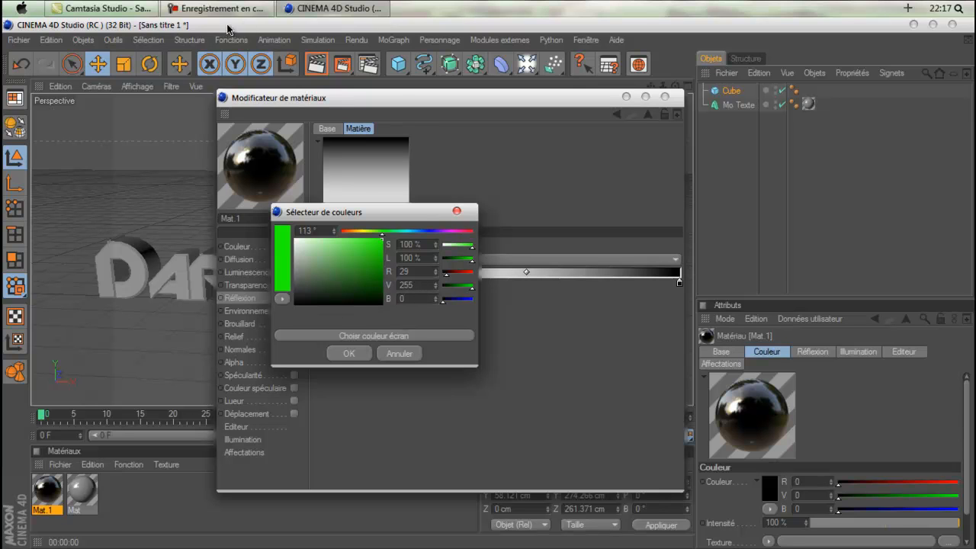
left_click(349, 353)
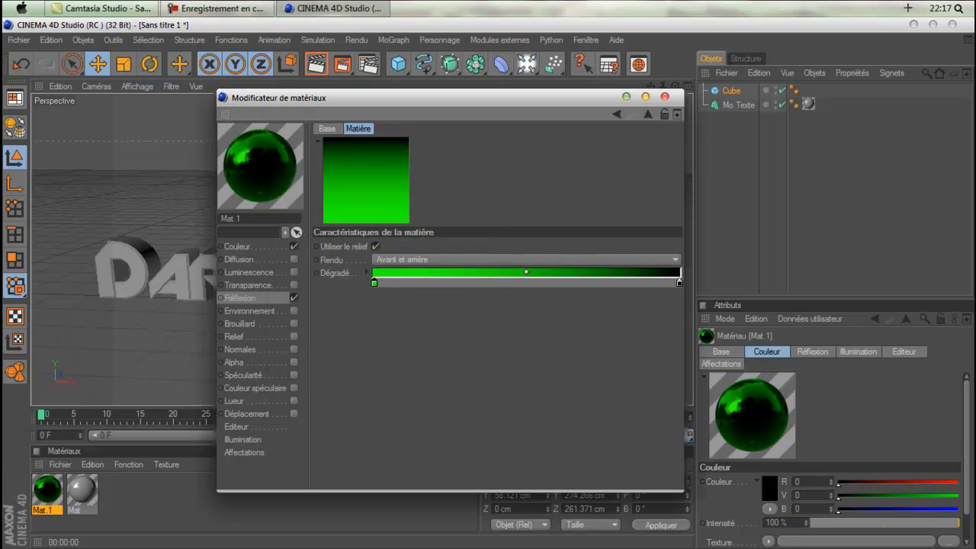
View the reference image "DarkerrManz image perso malade raide total" in the Image perso folder of the desktop creations folder, and return to CINEMA 4D
left_click(913, 24)
double_click(43, 251)
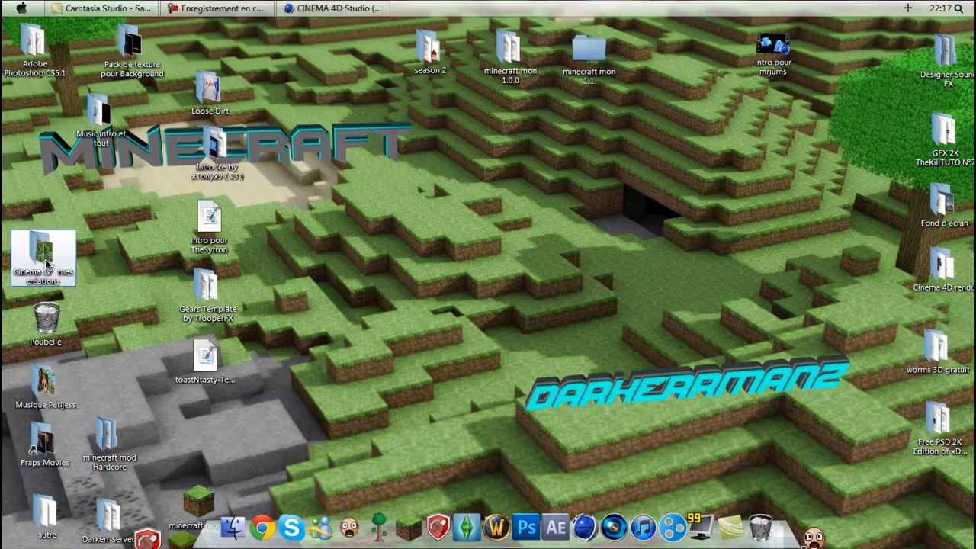
double_click(543, 241)
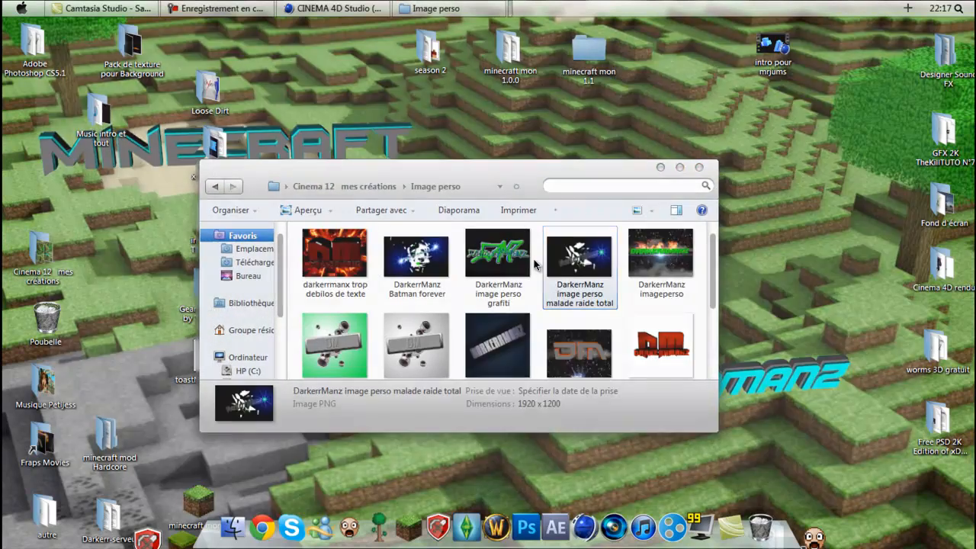
double_click(556, 259)
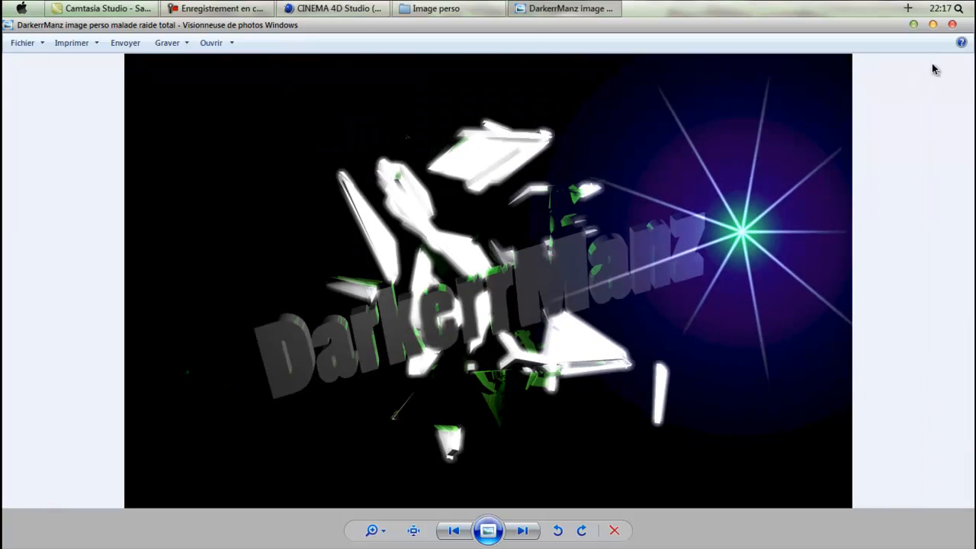
left_click(952, 25)
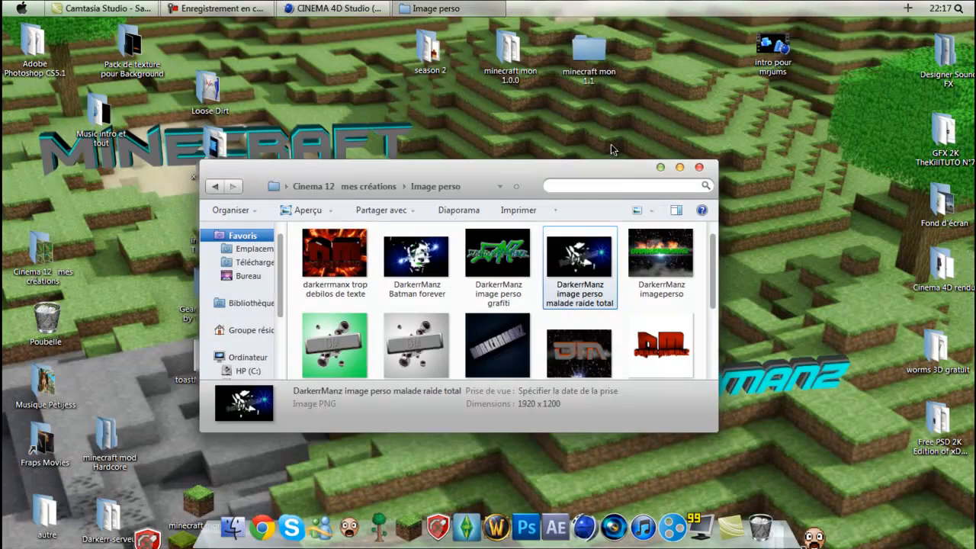
left_click(699, 166)
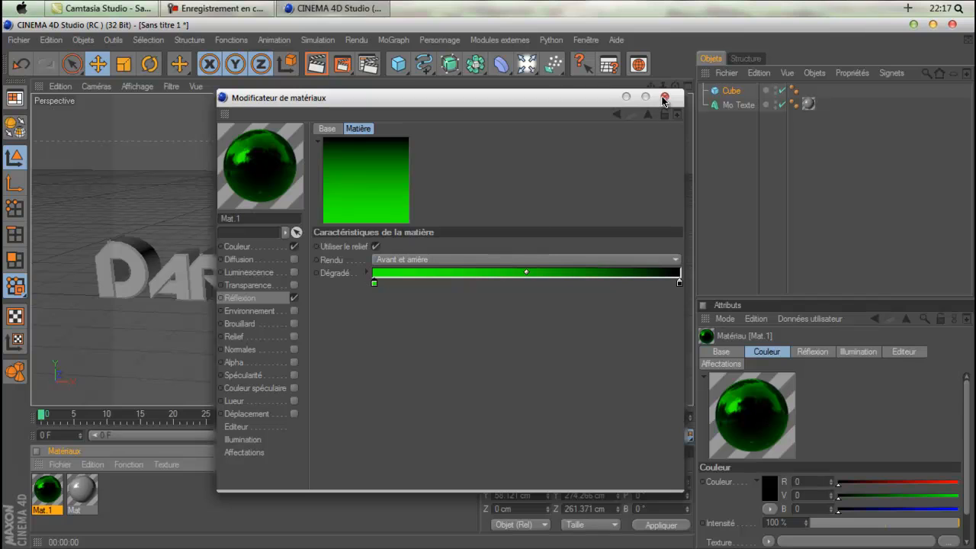
Close the material editor and apply the green reflective material to the cube
left_click(664, 98)
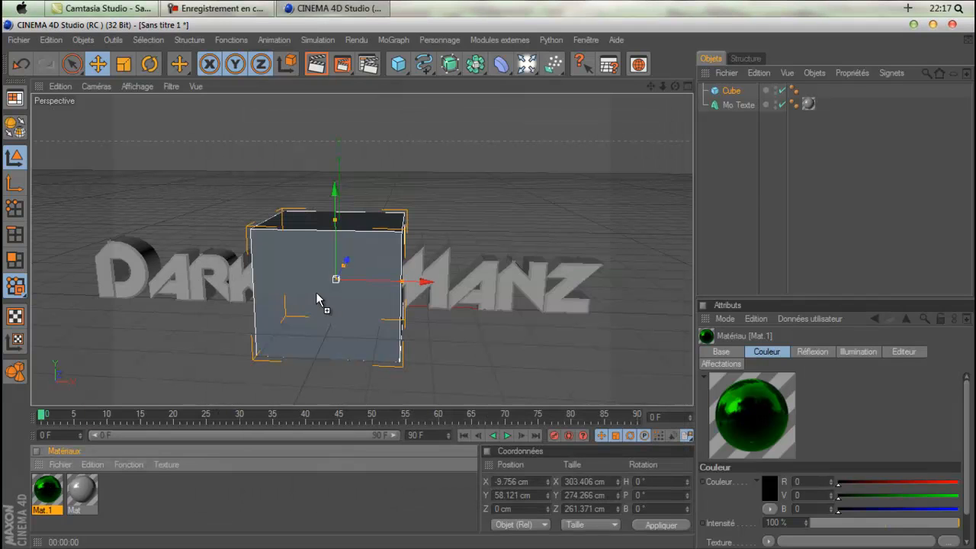
left_click_drag(316, 292, 317, 295)
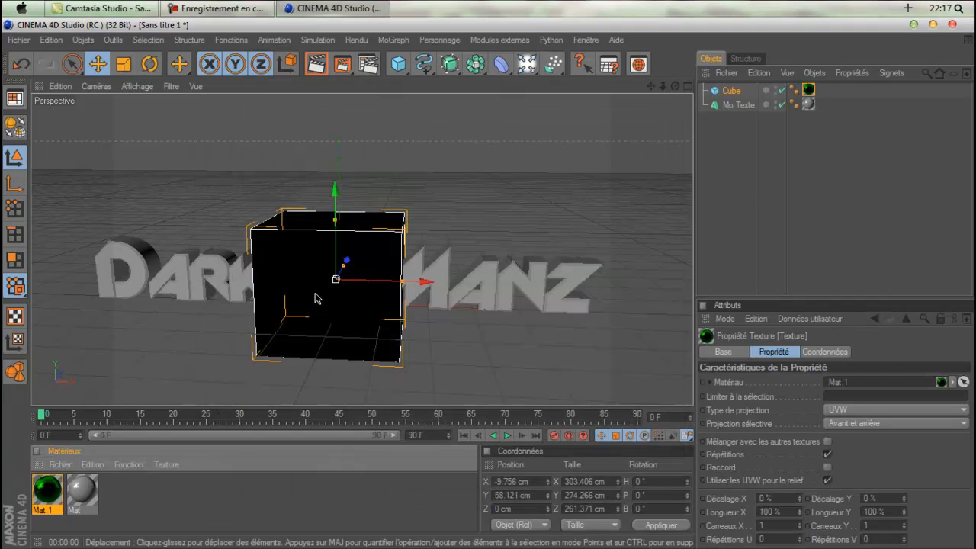
Create a new material with specularity disabled and its color set to pure white, RGB 255, 255, 255
left_click(59, 465)
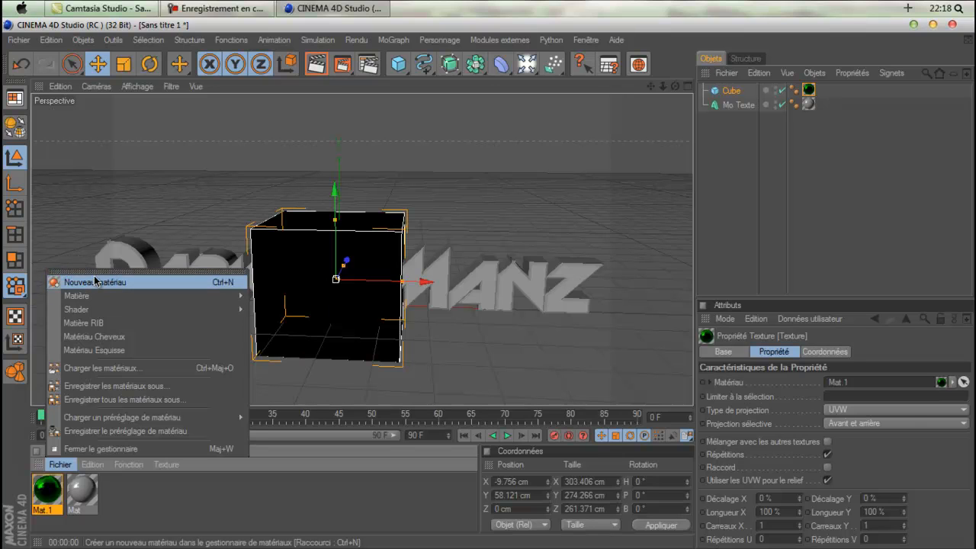
left_click(96, 281)
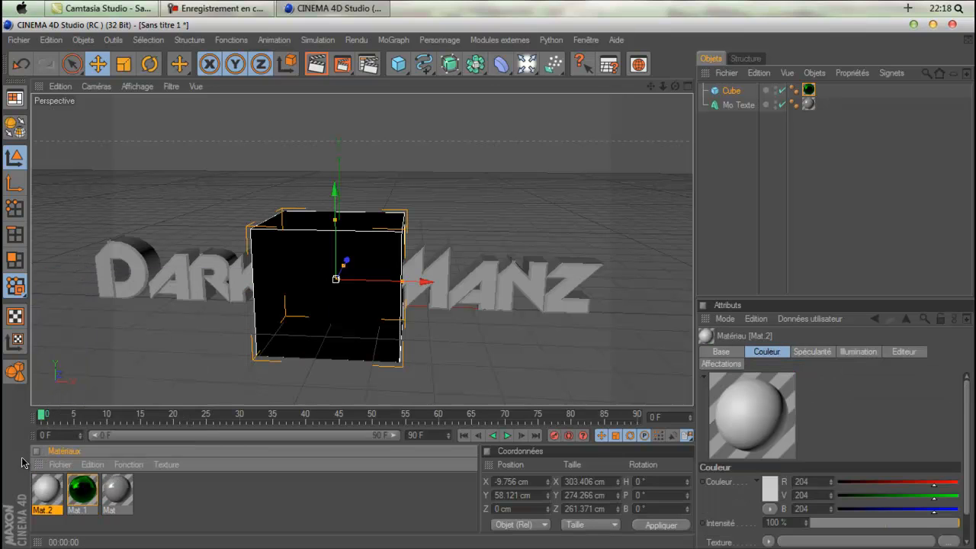
double_click(47, 492)
left_click(291, 376)
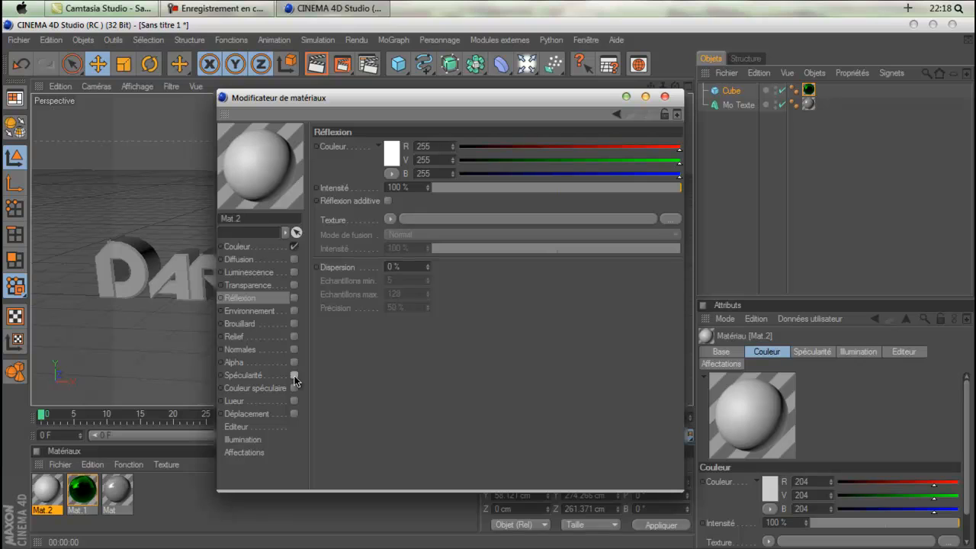
left_click(263, 245)
left_click(379, 164)
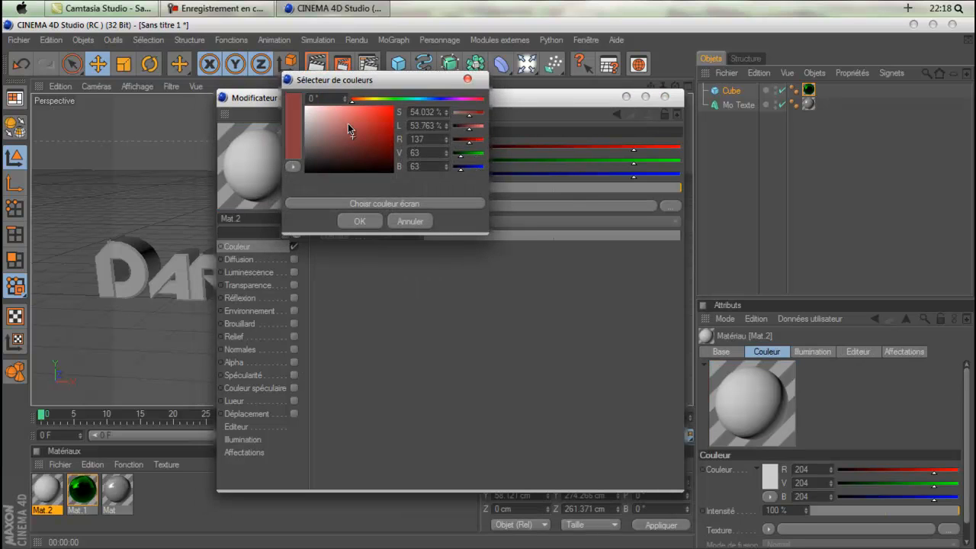
left_click_drag(347, 123, 309, 99)
left_click(307, 107)
left_click(359, 221)
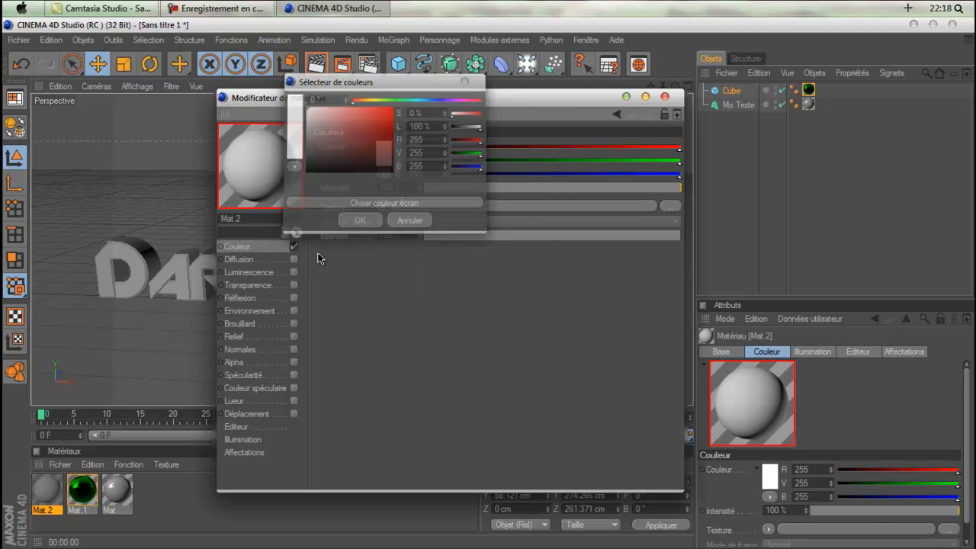
Enable glow on the white material, set its outer intensity to 200 % and adjust its radius, and close the material editor
left_click(248, 402)
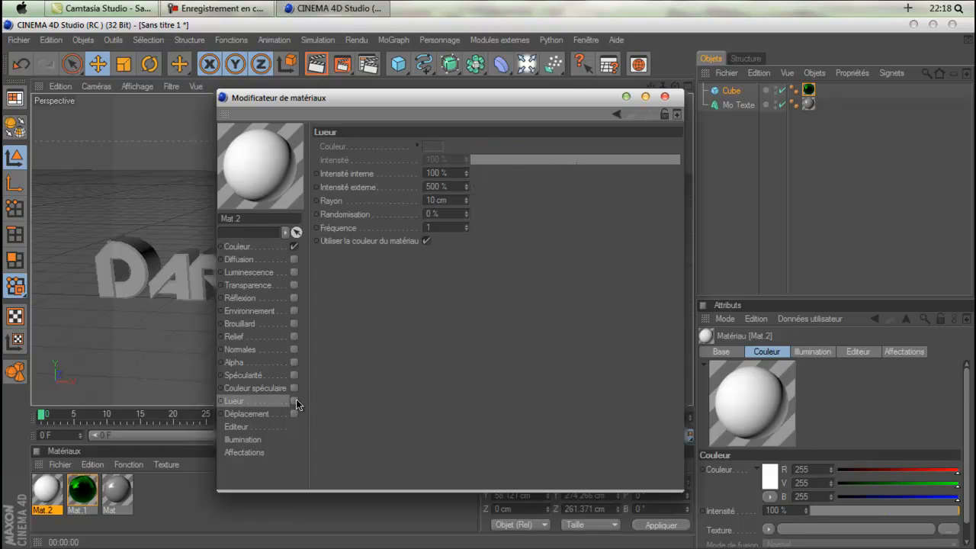
left_click(295, 402)
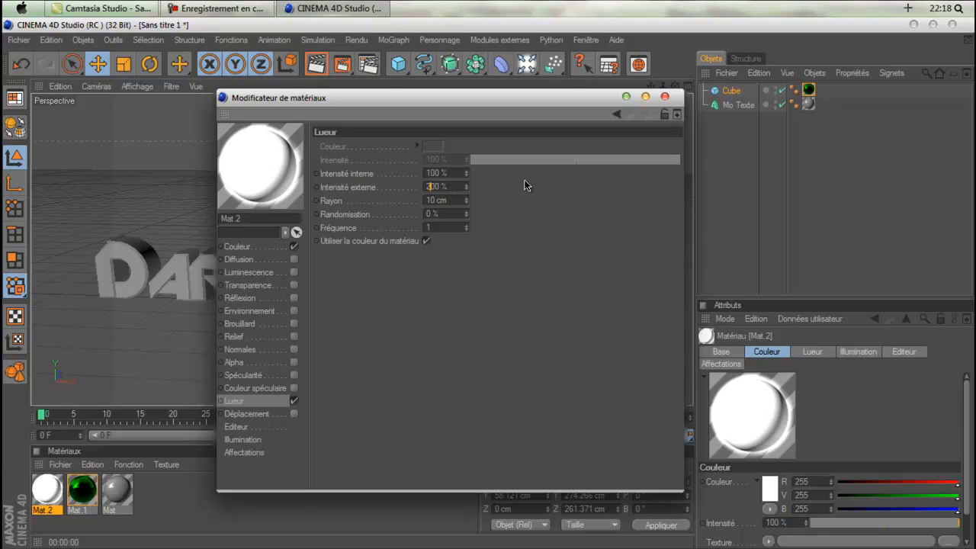
key("Return")
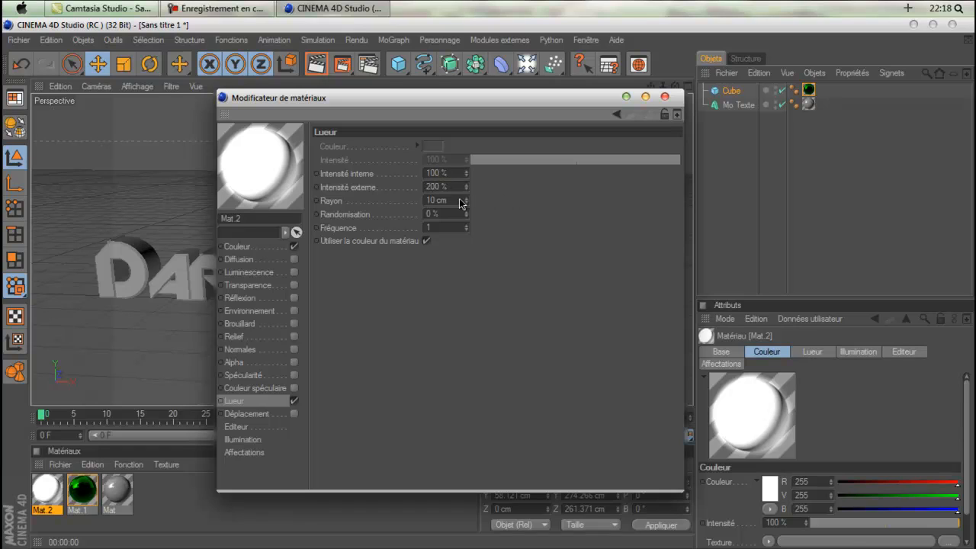
left_click(466, 203)
left_click(465, 203)
left_click(667, 97)
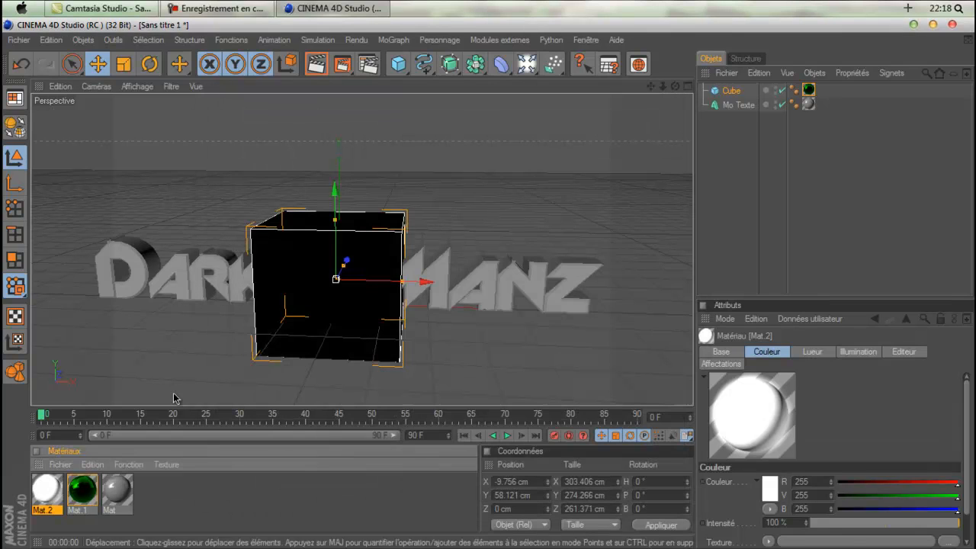
Apply the white glowing material to the cube ahead of the green one, and raise the cube to about Y 69 cm
left_click_drag(308, 346, 309, 347)
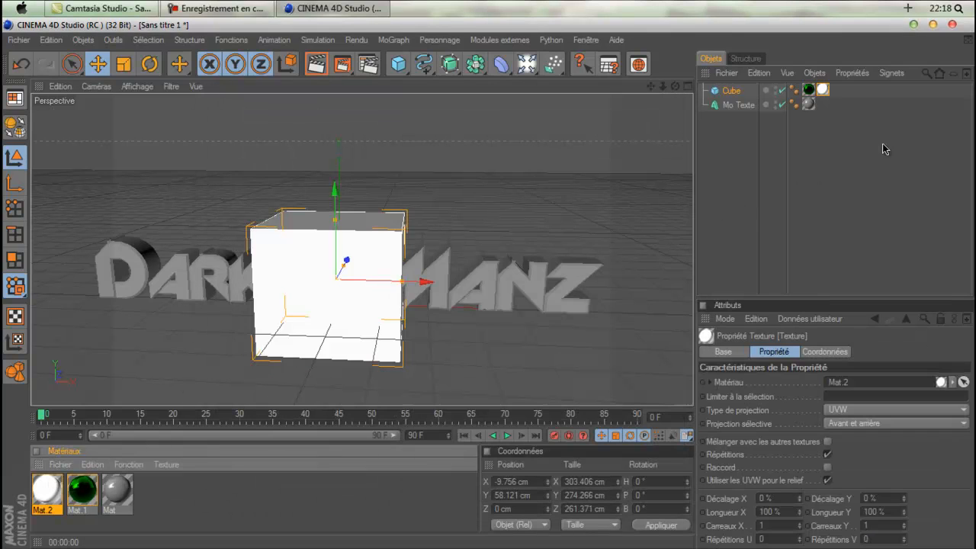
left_click_drag(826, 93, 803, 95)
left_click(775, 198)
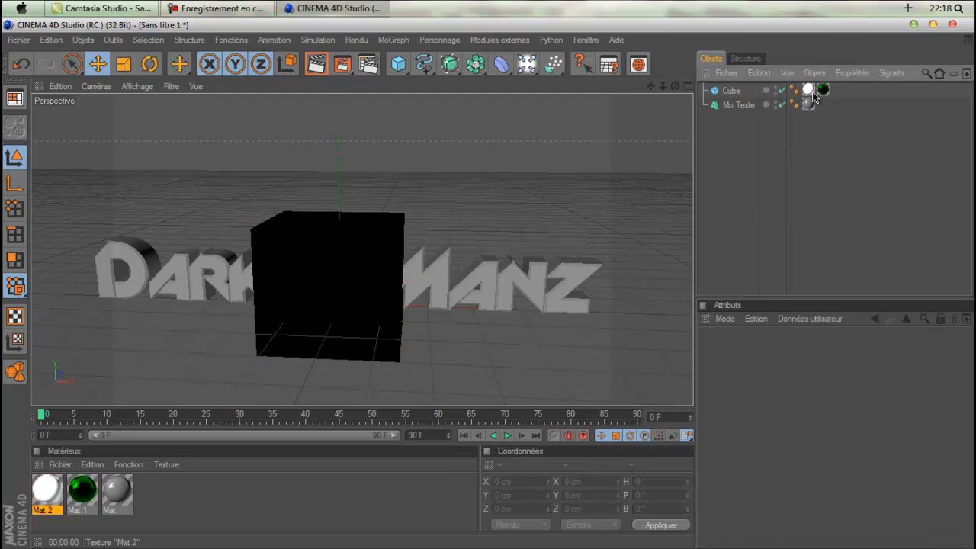
left_click(351, 311)
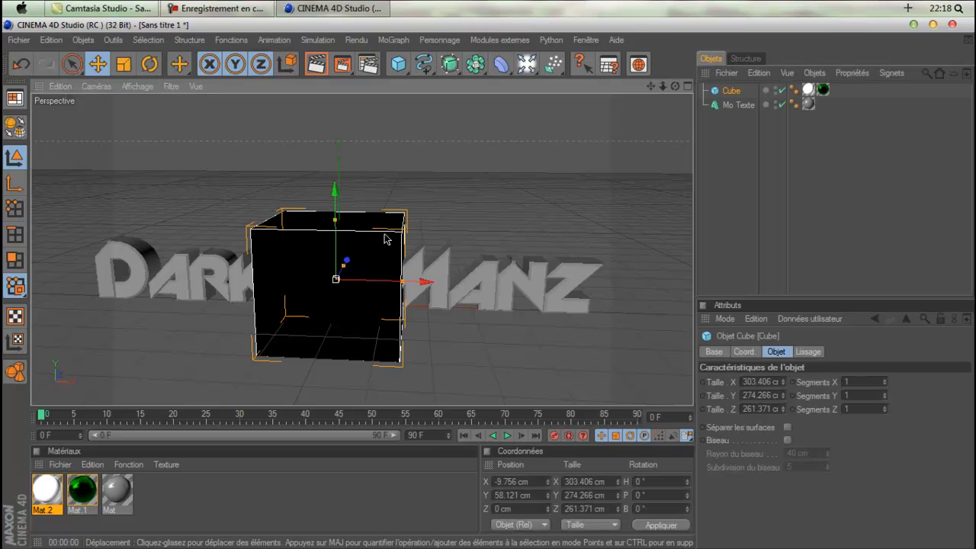
left_click_drag(374, 287, 376, 286)
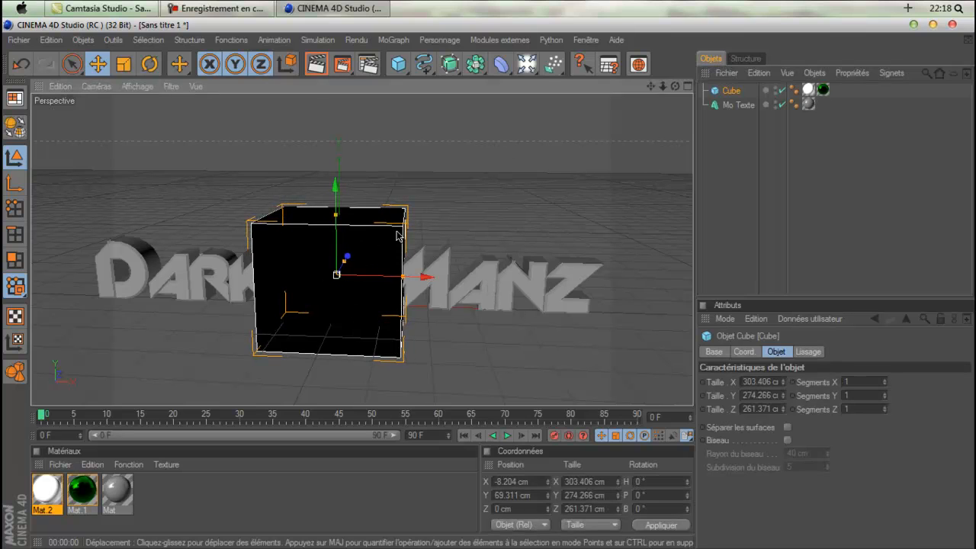
Break the cube into 8 random pieces with Thrausi and close the plugin window
left_click_drag(676, 92, 473, 81)
left_click(503, 41)
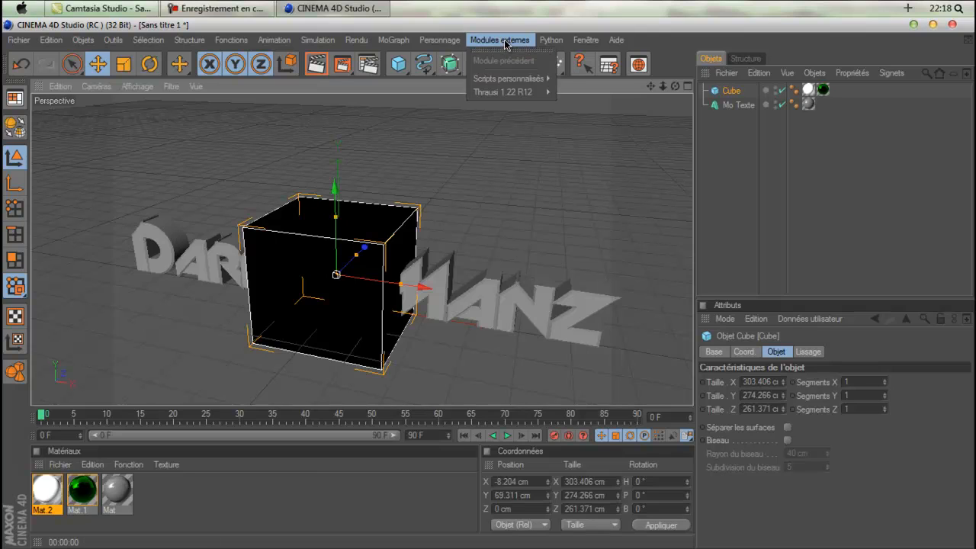
mouse_move(523, 92)
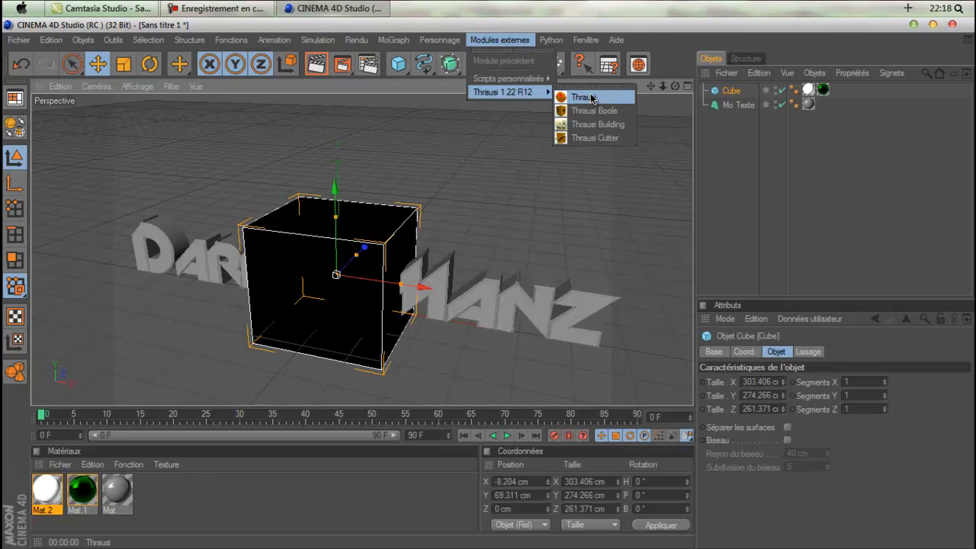
left_click(584, 97)
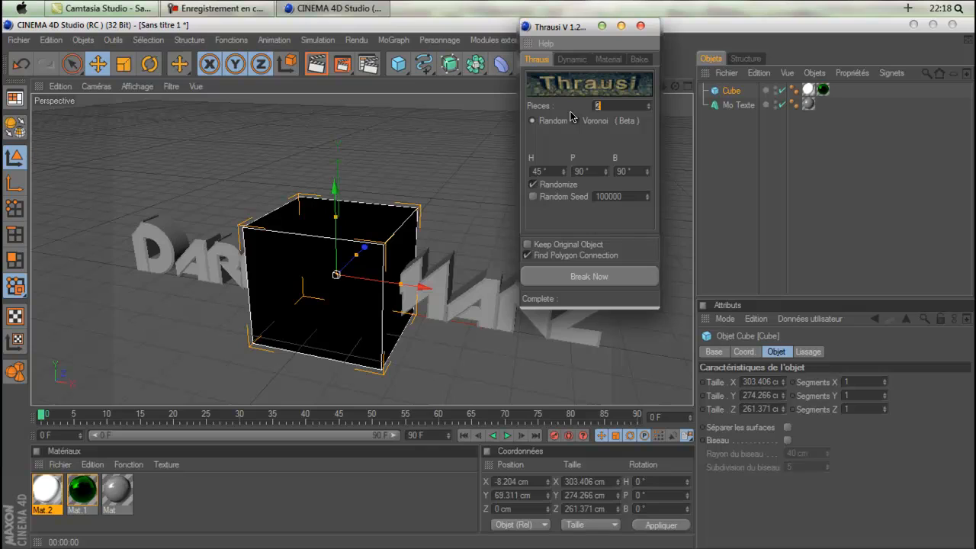
left_click(602, 278)
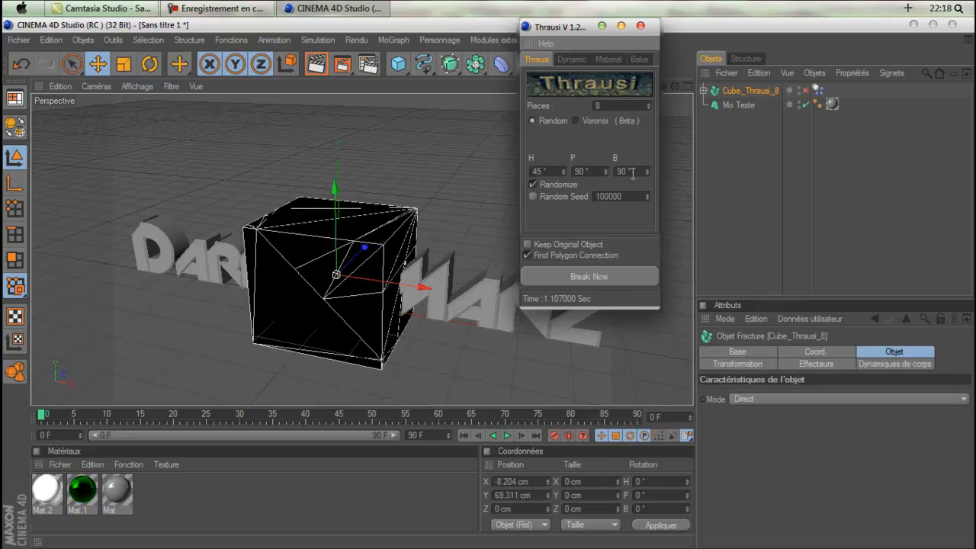
left_click(641, 26)
Expand the fractured cube, pull Pieces 1 forward and move Pieces 2 sideways to about X -223 cm
left_click(704, 90)
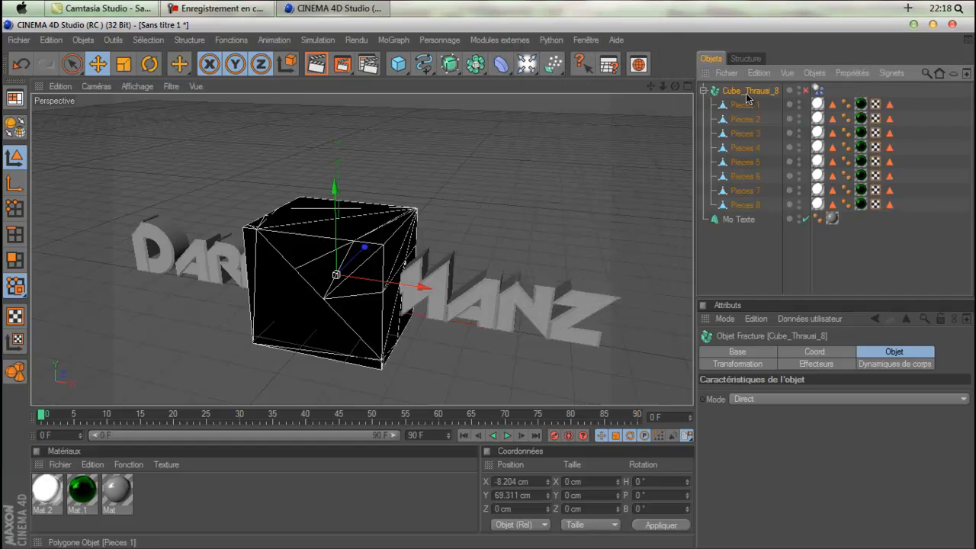
left_click(704, 92)
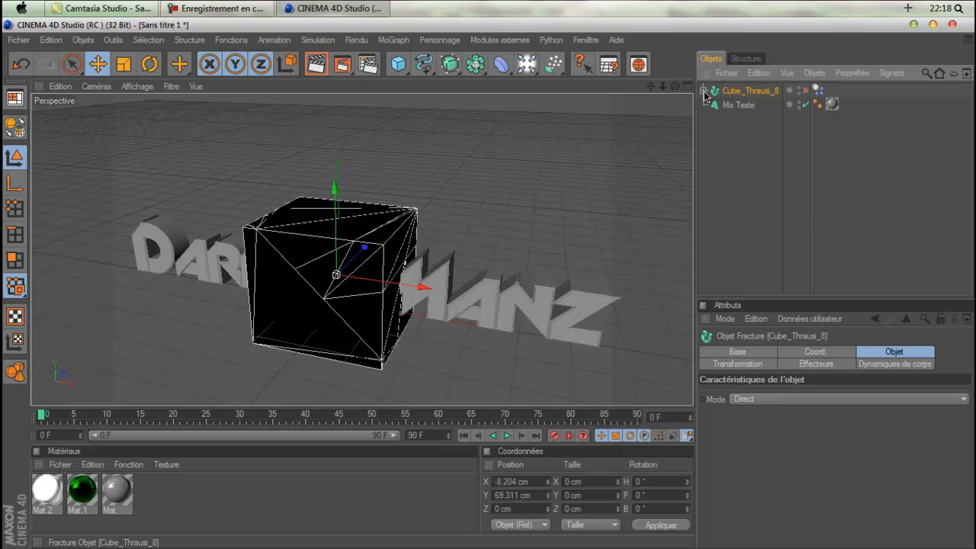
left_click(704, 91)
left_click(744, 105)
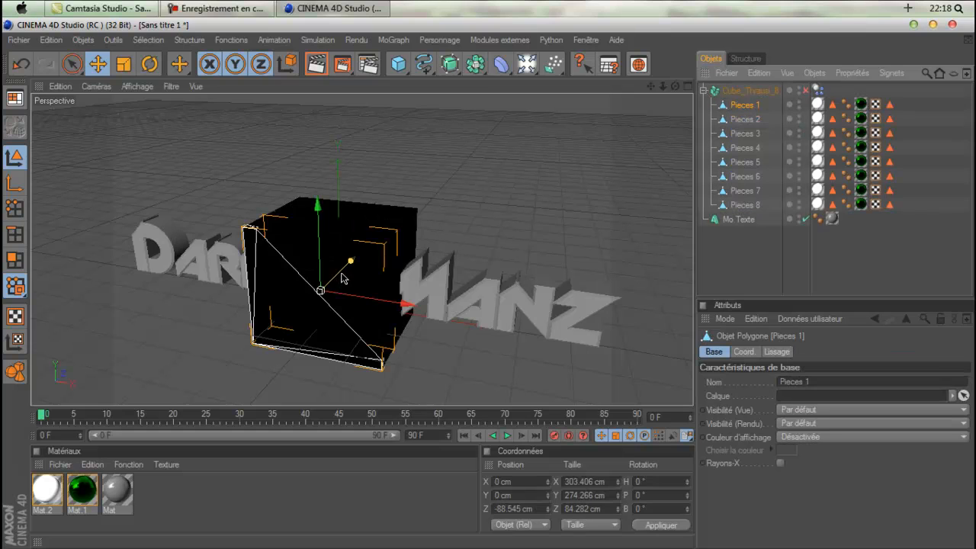
left_click_drag(350, 267, 498, 211)
left_click(744, 119)
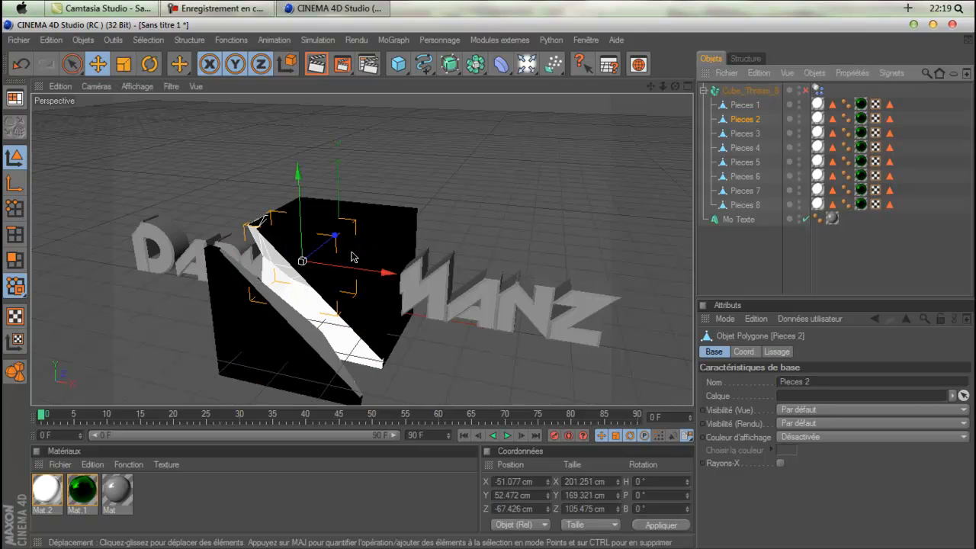
left_click_drag(336, 269, 268, 259)
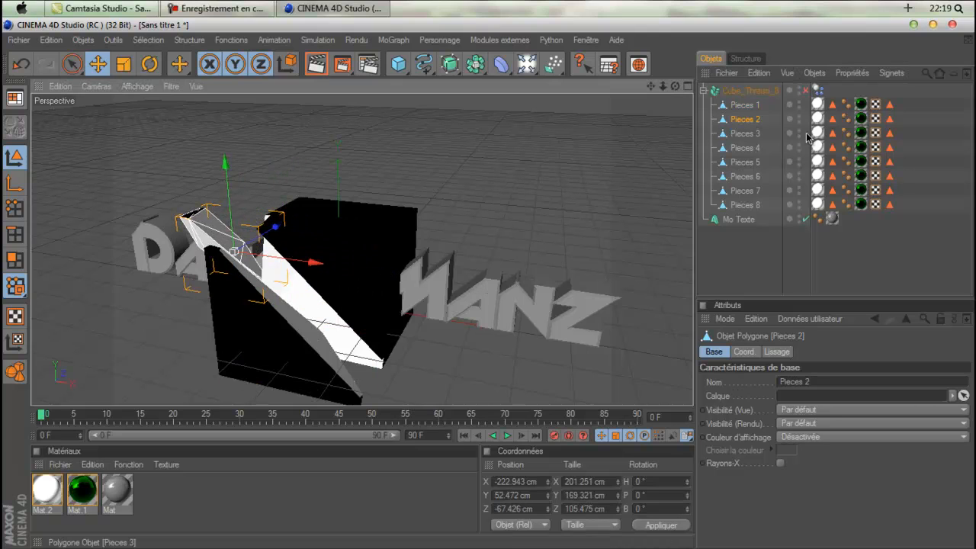
Spread the upper and right-hand fragments outward, placing Pieces 3 at about X 215 cm and Pieces 8 at about X 286, Y -118 cm
left_click(747, 135)
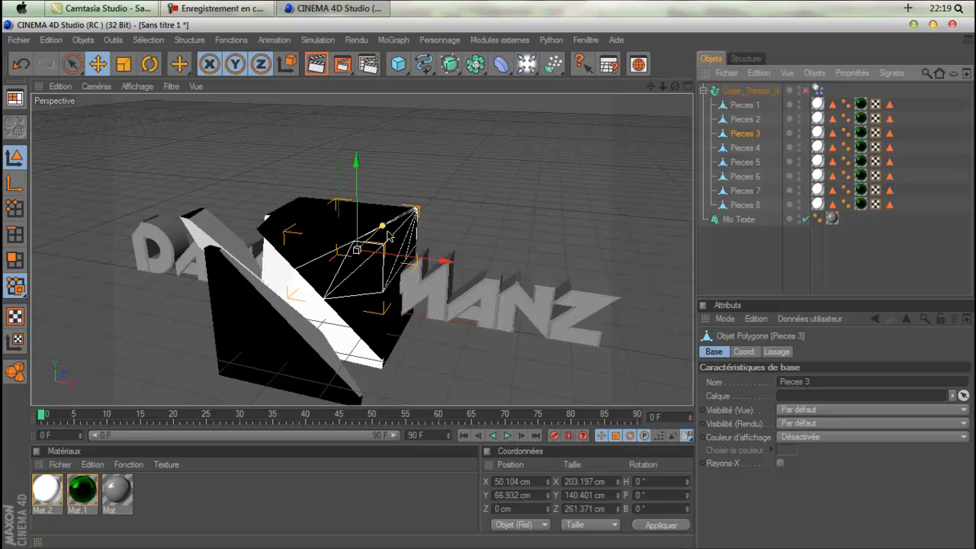
left_click_drag(384, 237, 487, 291)
left_click_drag(448, 257, 489, 287)
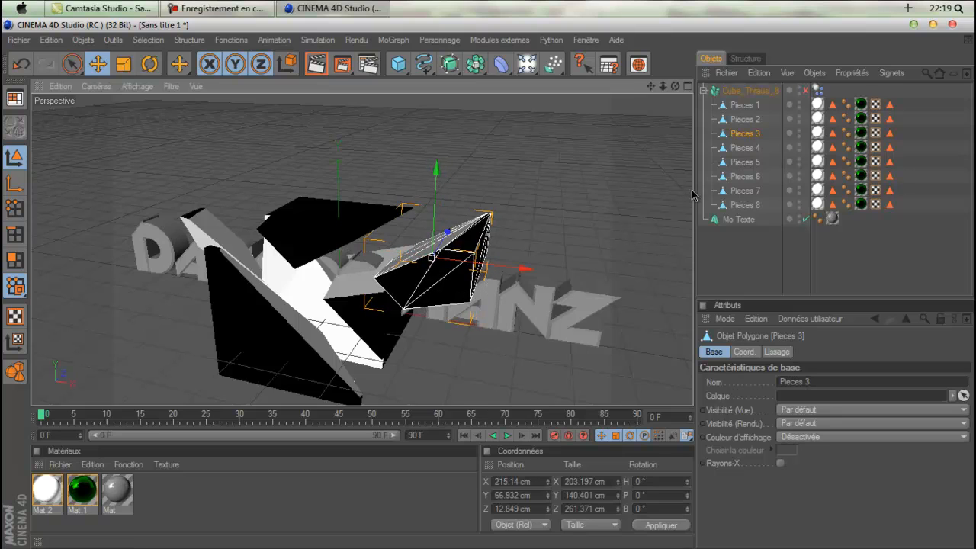
left_click(754, 153)
left_click_drag(362, 219, 488, 283)
left_click(365, 313)
left_click_drag(414, 310, 563, 298)
left_click_drag(463, 255, 488, 288)
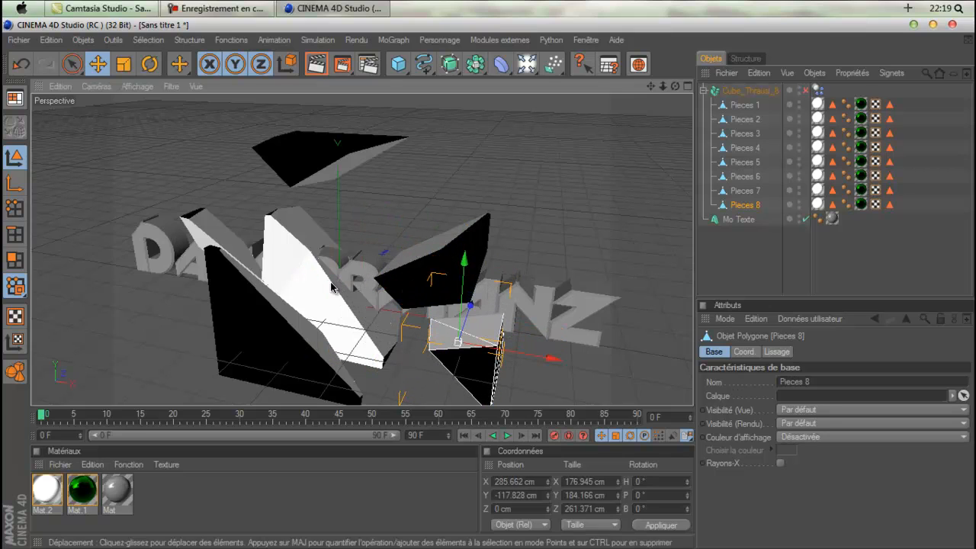
Push Pieces 5 backward to about Z 231 cm and shift the remaining inner fragments away from the cube's center
left_click(331, 284)
left_click_drag(357, 268, 490, 283)
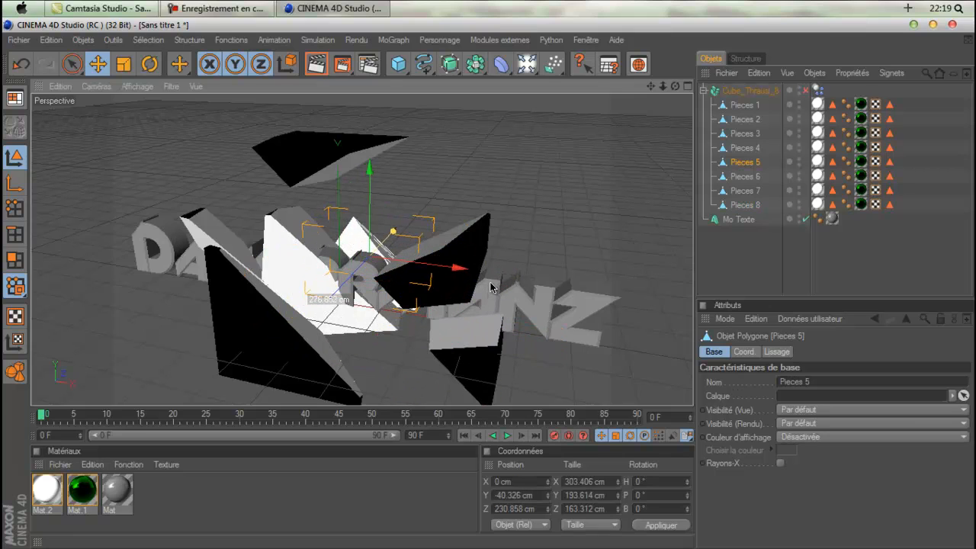
left_click(290, 276)
left_click_drag(306, 185, 488, 279)
left_click_drag(397, 316, 488, 283)
left_click_drag(284, 218, 489, 282)
mouse_move(458, 333)
left_mouse_down()
mouse_move(489, 282)
mouse_move(458, 333)
left_mouse_up()
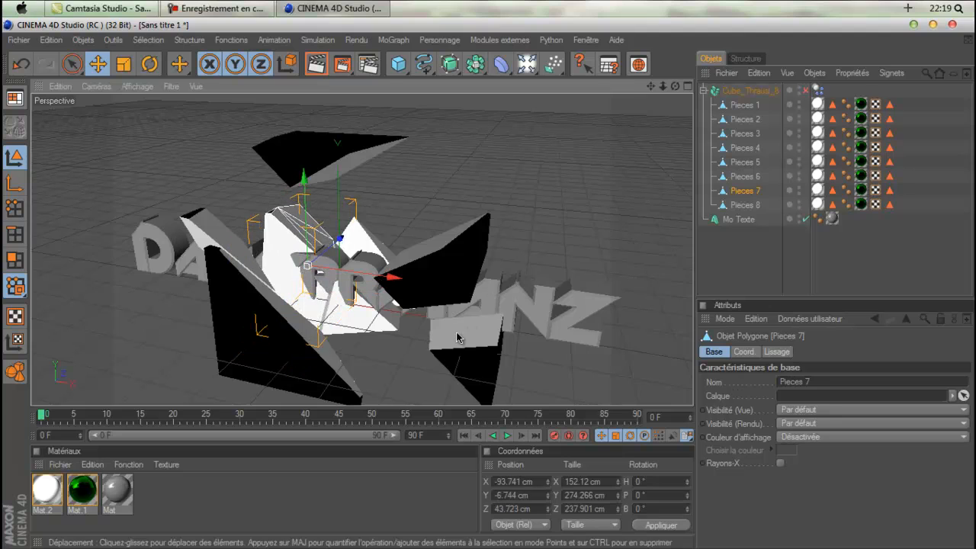
Shift the large front fragment toward the left and move Pieces 7 to about X -161, Z 112 cm
left_click(331, 351)
left_click_drag(321, 286, 486, 288)
left_click(320, 231)
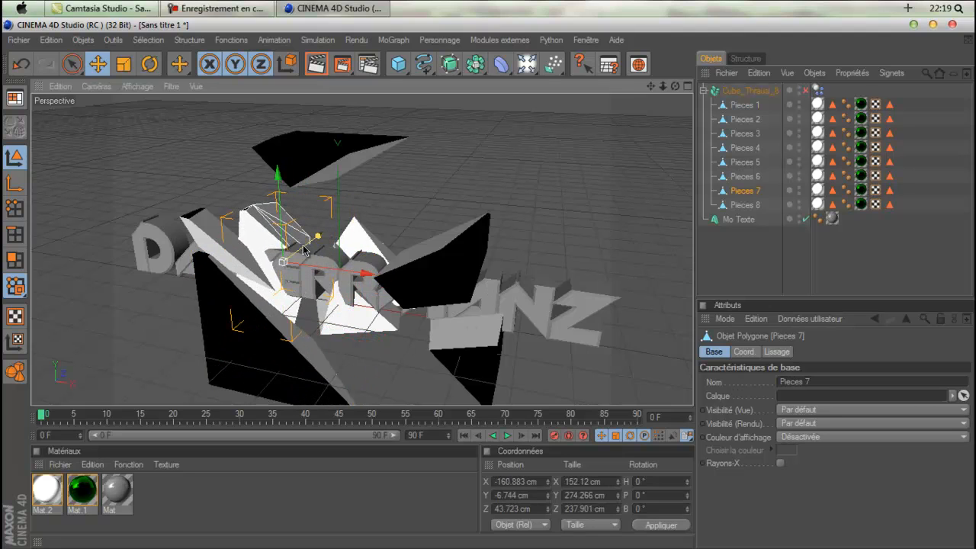
left_click_drag(304, 251, 317, 239)
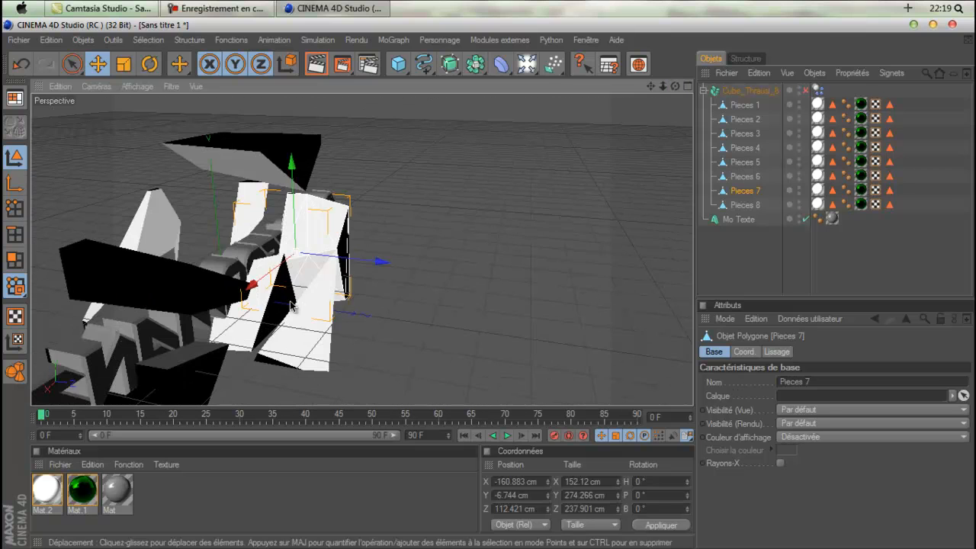
Reposition Pieces 5 behind the text at about X 38, Y 40, Z 300 cm
left_click(333, 301)
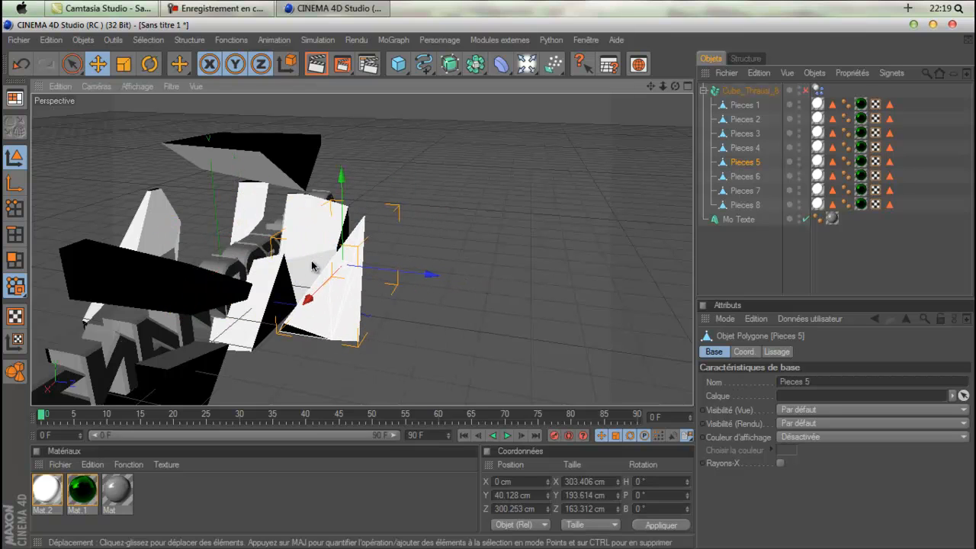
left_click_drag(321, 289, 487, 291)
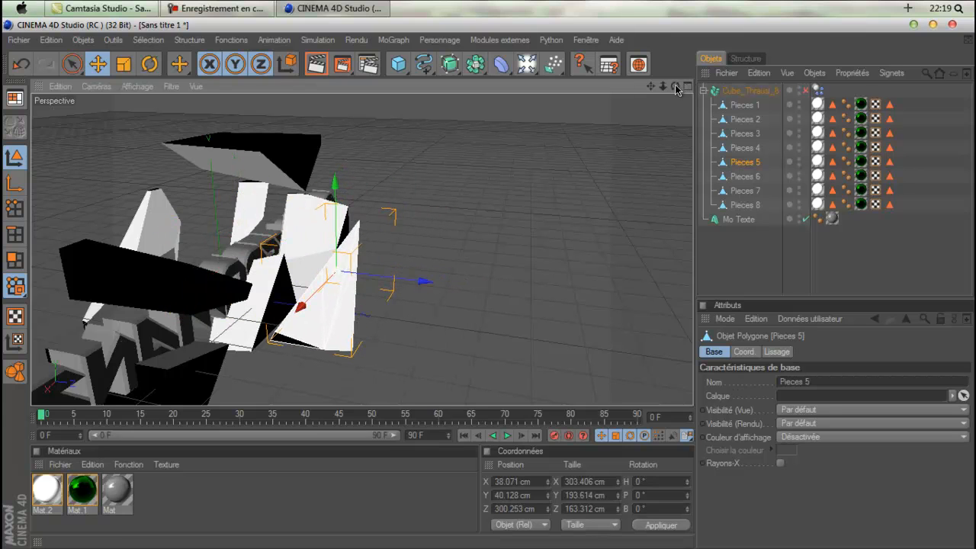
mouse_move(676, 89)
left_mouse_down()
mouse_move(391, 296)
mouse_move(507, 279)
mouse_move(676, 89)
left_mouse_up()
Add an Explosion FX deformer to the scene for the fractured cube
left_click(765, 93)
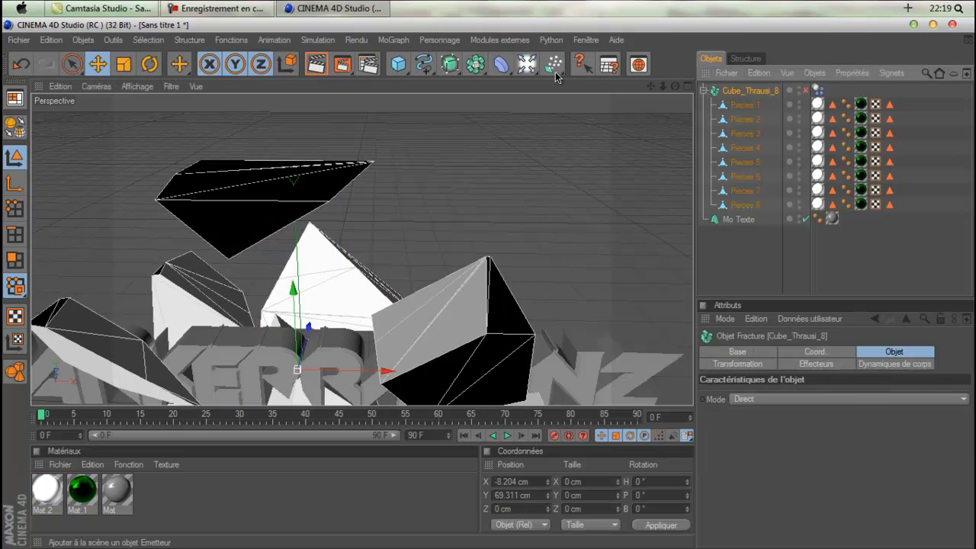
left_click(404, 71)
left_click(504, 70)
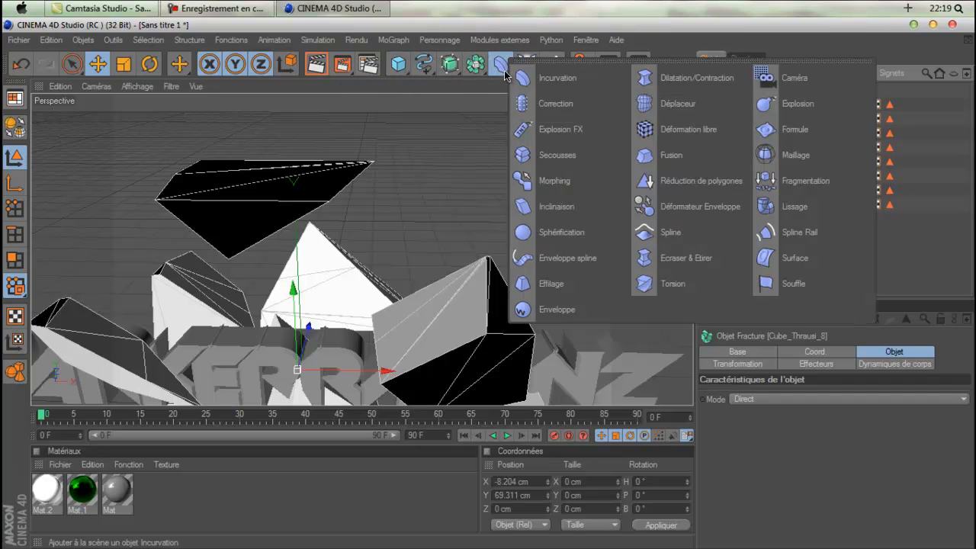
left_click(545, 135)
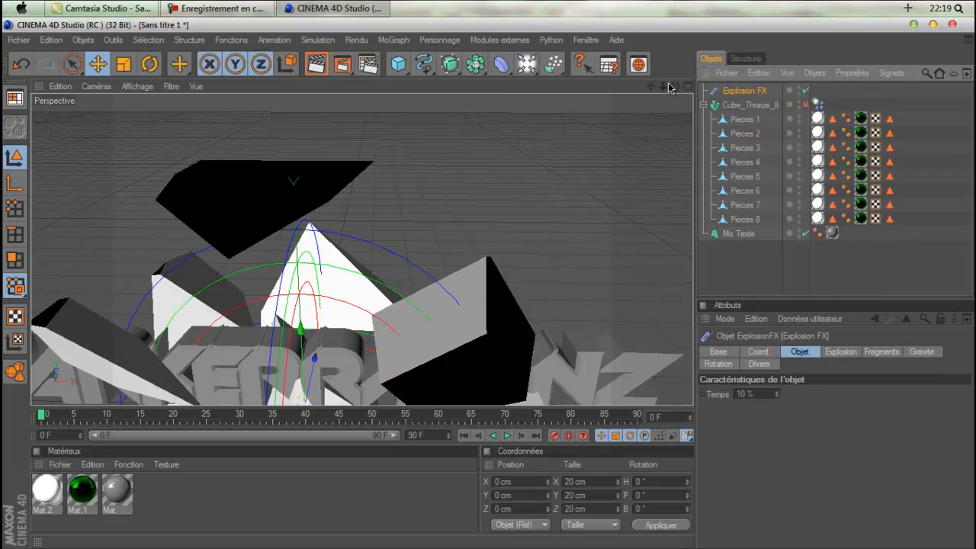
scroll(490, 283, "down", 5)
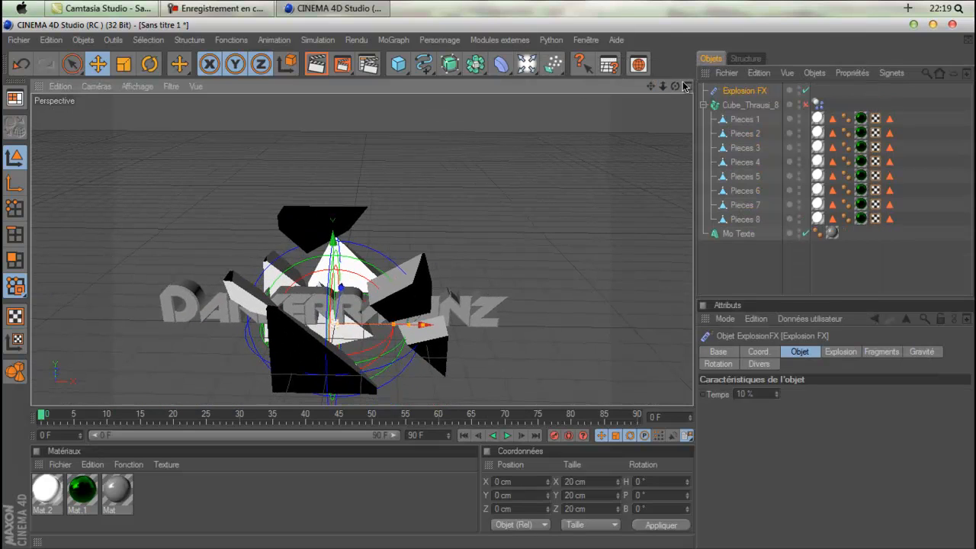
Nest the Explosion FX deformer under the Cube_Thrausi_8 object so it affects the cube's fragments
left_click_drag(675, 87, 489, 284)
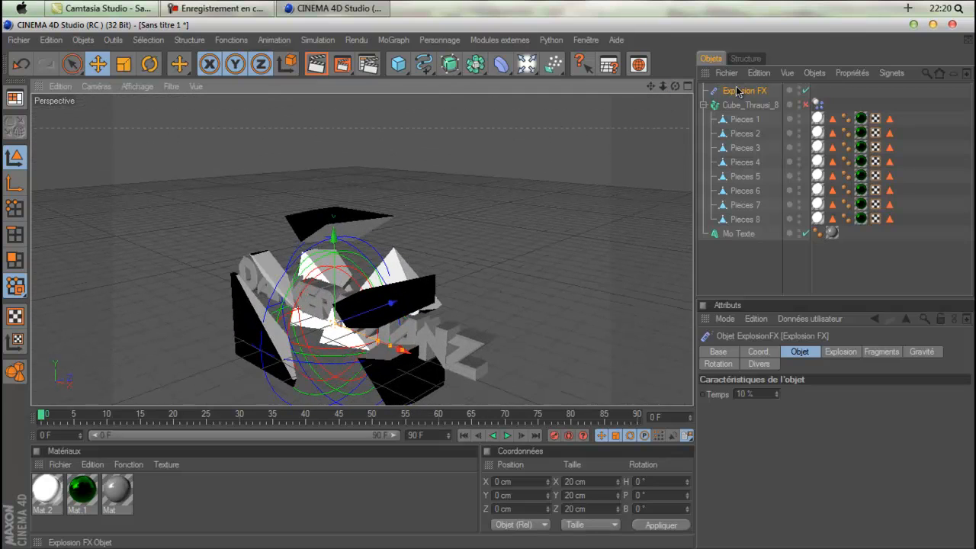
left_click_drag(743, 96, 744, 112)
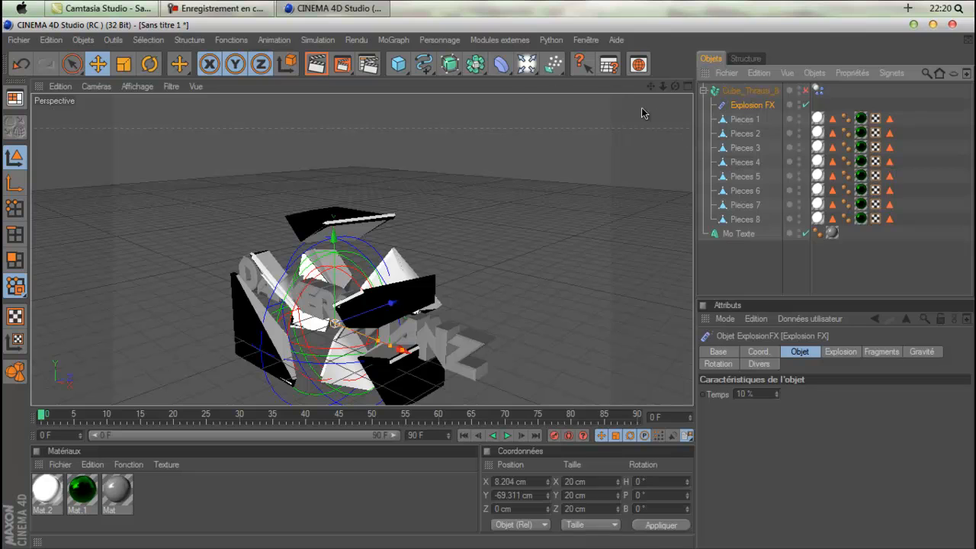
left_click_drag(676, 87, 469, 310)
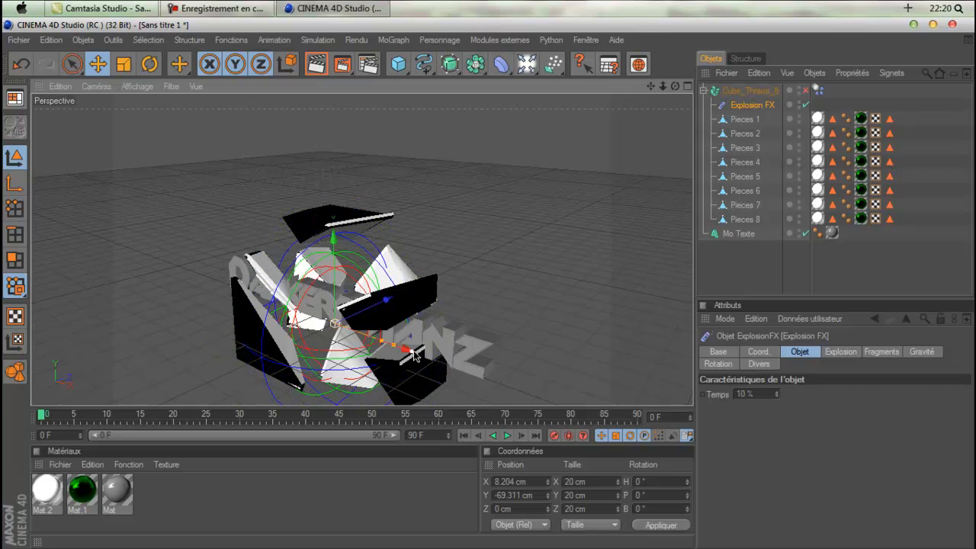
Move the Explosion FX deformer to about X -12, Y -85 cm and raise its time to about 15.4 %
left_click_drag(415, 356, 345, 334)
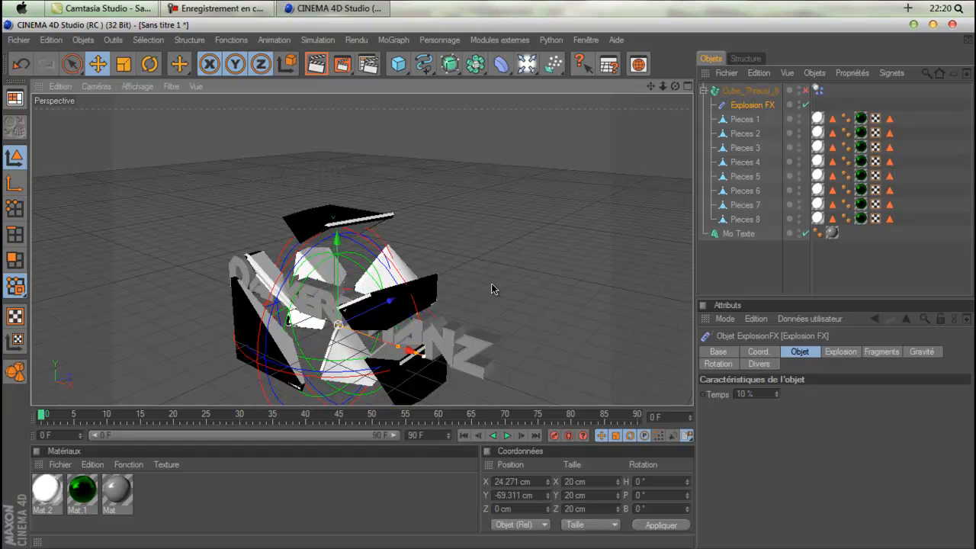
left_click_drag(489, 284, 490, 283)
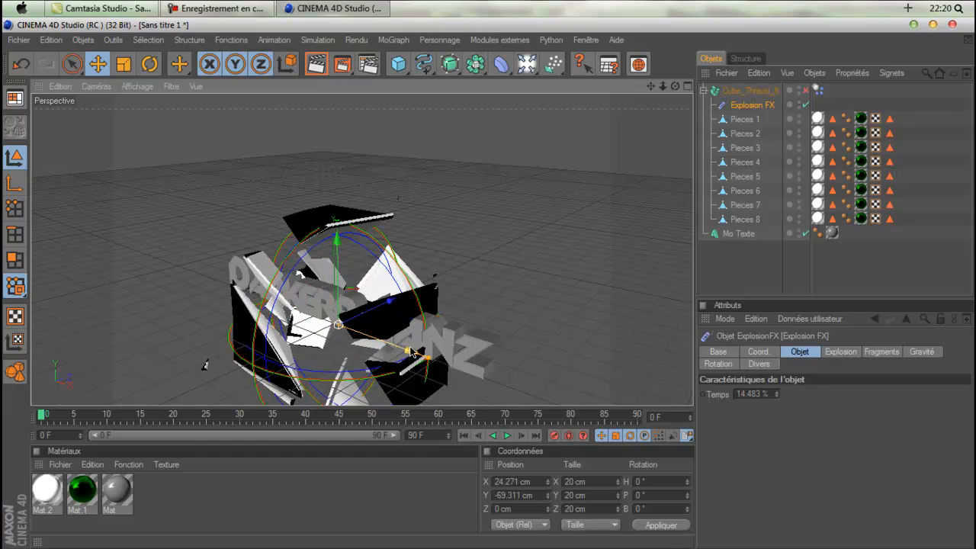
scroll(510, 256, "up", 2)
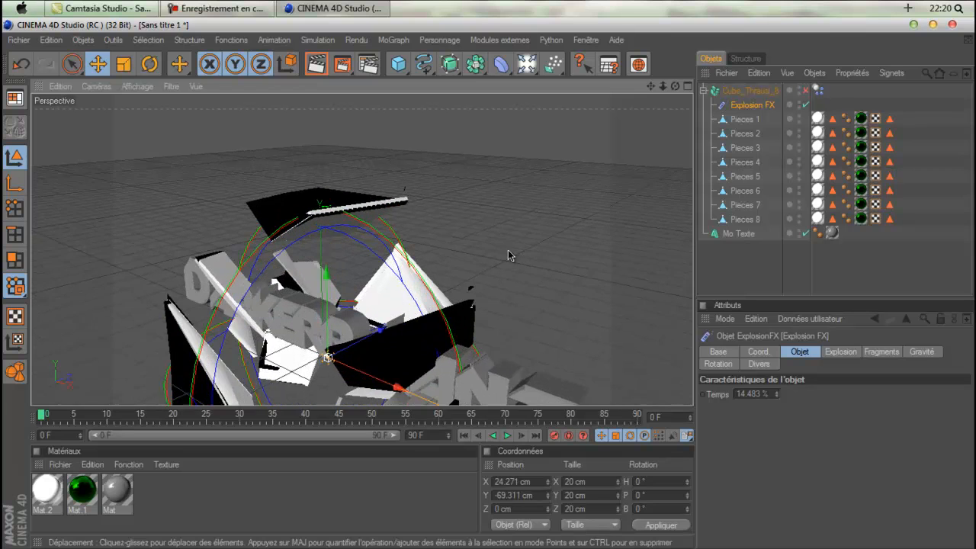
scroll(511, 255, "up", 1)
left_click_drag(653, 88, 667, 4)
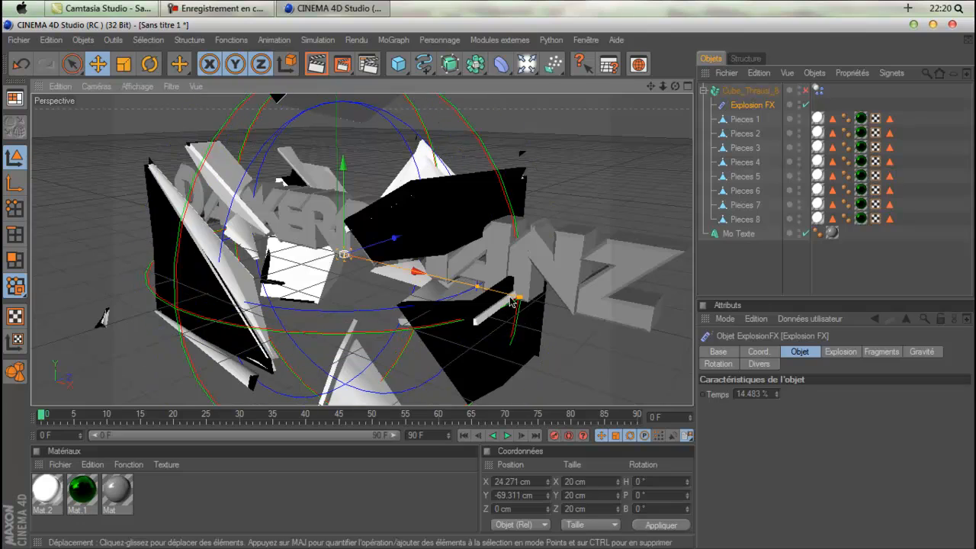
left_click_drag(510, 301, 488, 283)
scroll(517, 258, "down", 3)
mouse_move(352, 200)
left_mouse_down()
mouse_move(352, 142)
mouse_move(351, 223)
mouse_move(351, 200)
left_mouse_up()
mouse_move(488, 292)
left_mouse_down()
mouse_move(454, 282)
mouse_move(492, 289)
left_mouse_up()
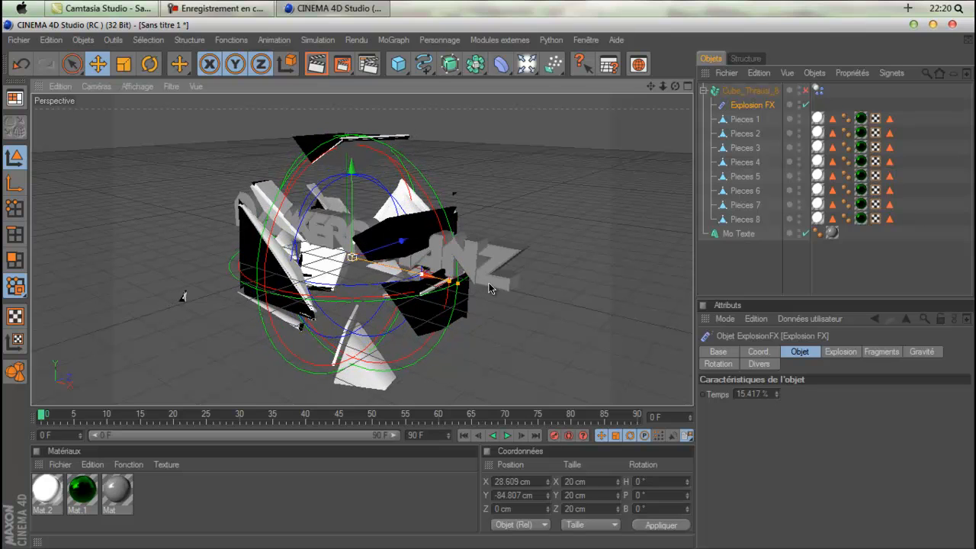
left_click_drag(418, 274, 414, 273)
left_click_drag(489, 284, 487, 283)
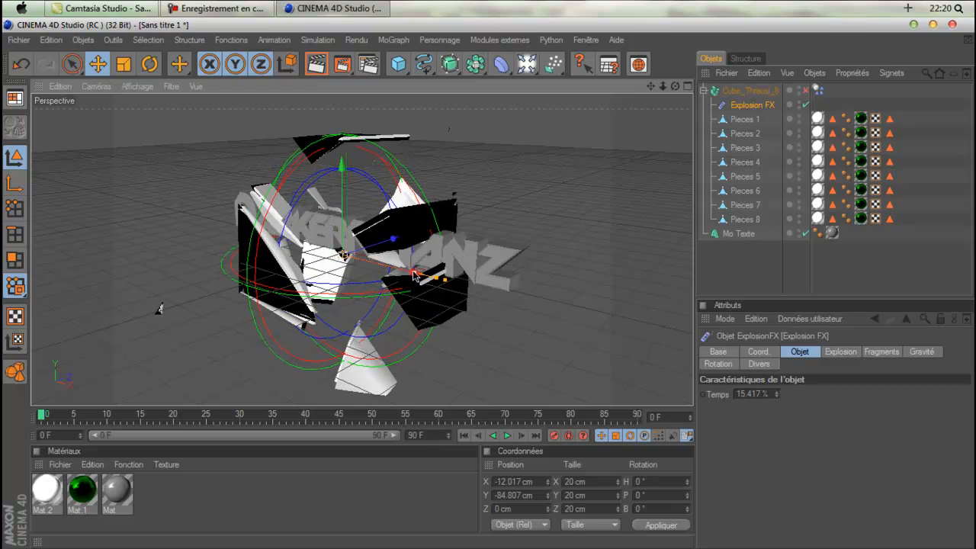
Move the 3D text away behind the shattered cube, to about X -587, Z 663 cm
left_click(477, 264)
mouse_move(300, 212)
left_mouse_down()
mouse_move(105, 252)
mouse_move(398, 191)
mouse_move(289, 212)
left_mouse_up()
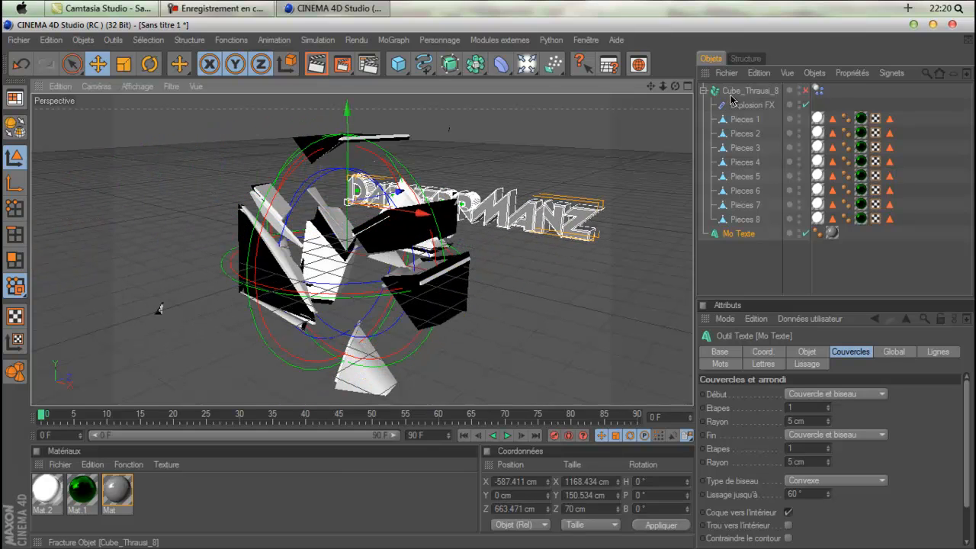
Add a second Explosion FX deformer under Cube_Thrausi_8 and shift it along its depth axis
left_click(501, 64)
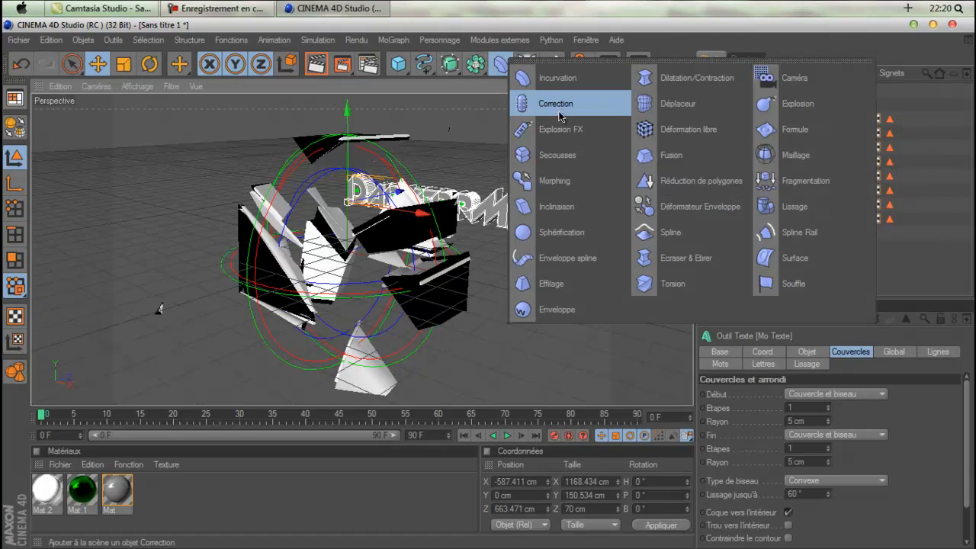
left_click(559, 129)
left_click_drag(745, 91, 738, 113)
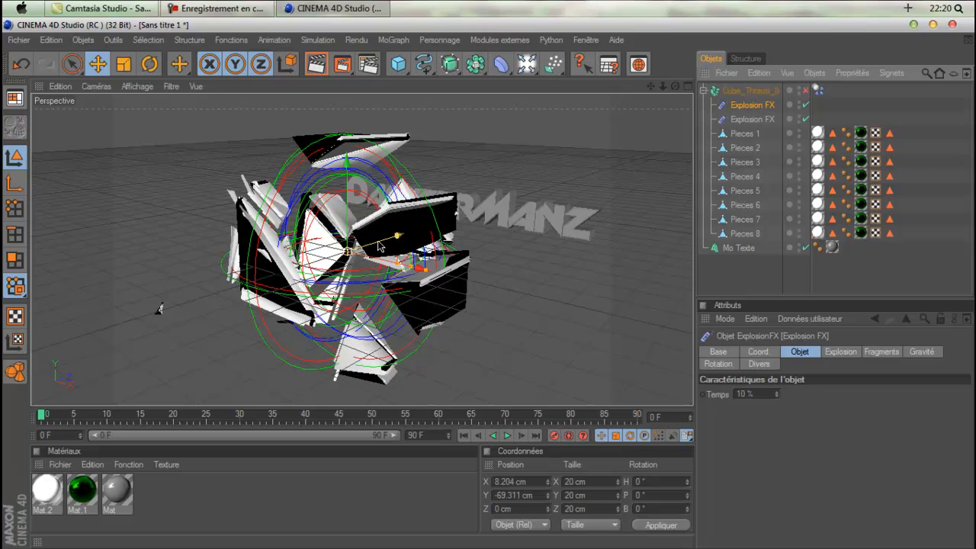
left_click_drag(380, 246, 492, 285)
Lower Pieces 4 slightly at the top of the cube and move Pieces 6 to about Y -288 cm
left_click(346, 138)
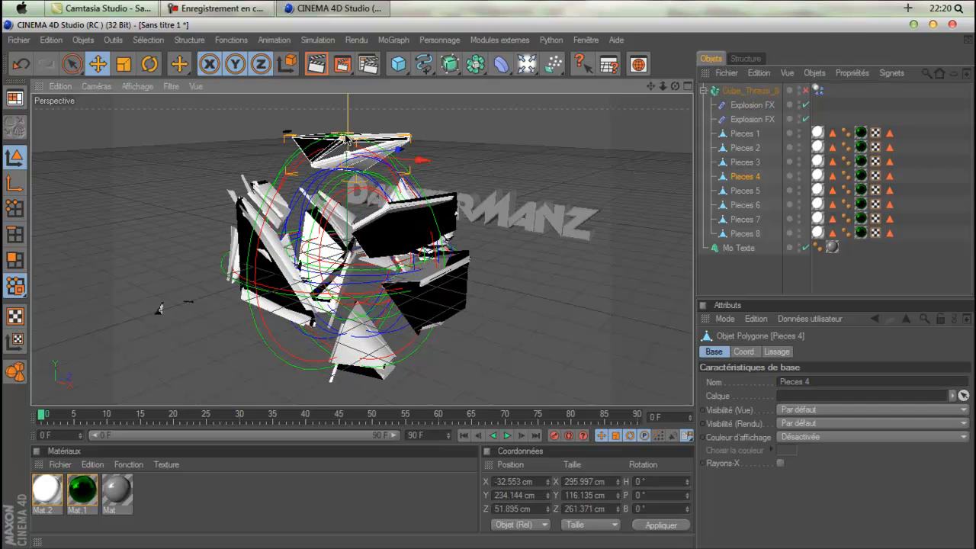
left_click_drag(346, 138, 488, 283)
left_click(359, 311)
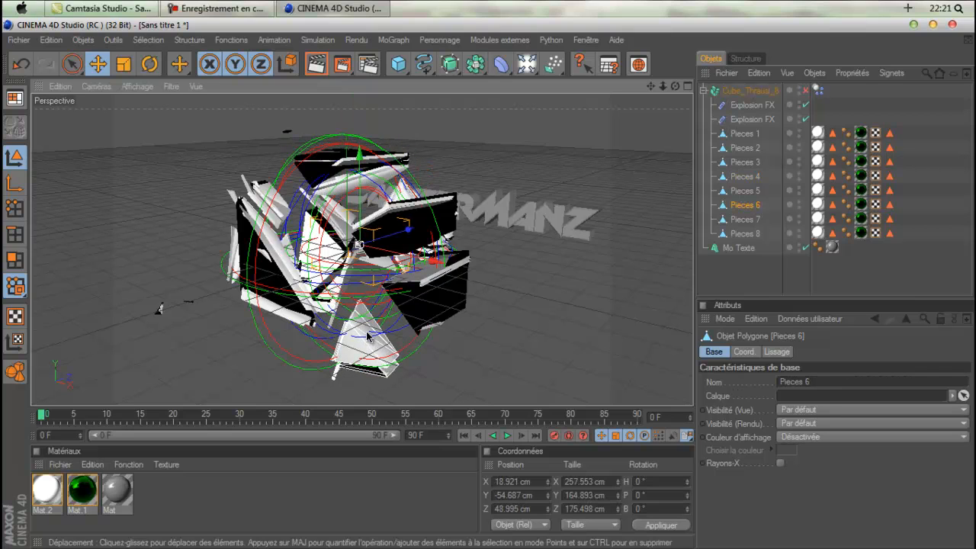
left_click_drag(366, 337, 489, 283)
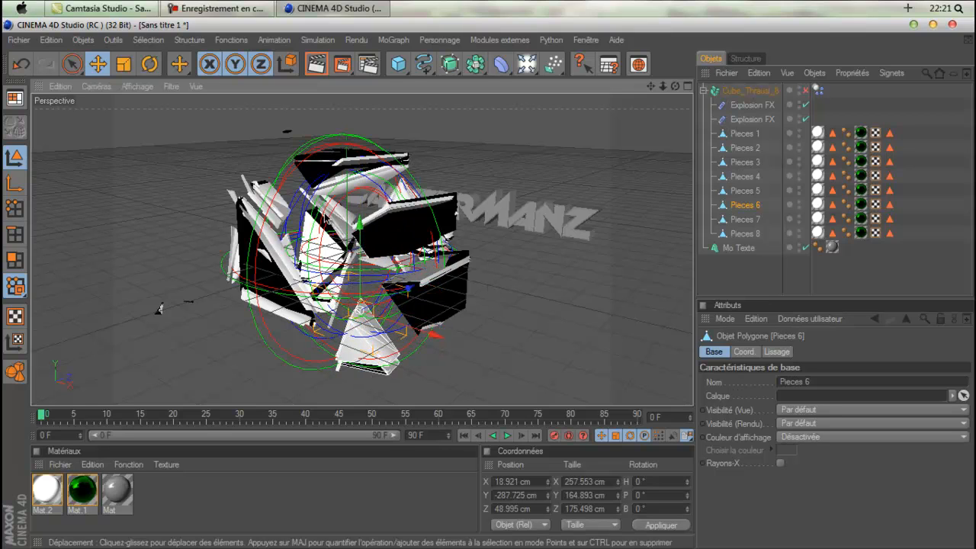
Render a preview of the perspective view to check the shattered cube and the text
left_click(511, 223)
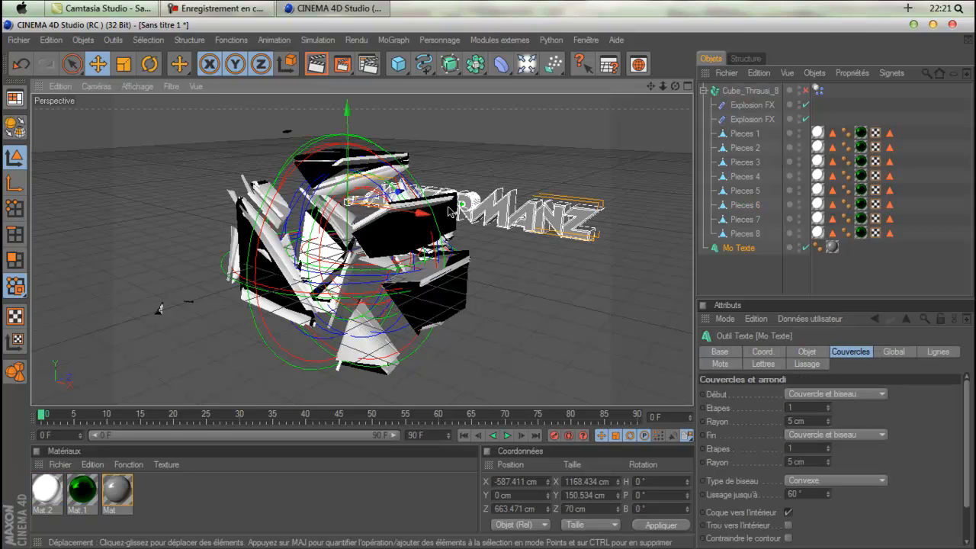
left_click(347, 196)
left_click(465, 129)
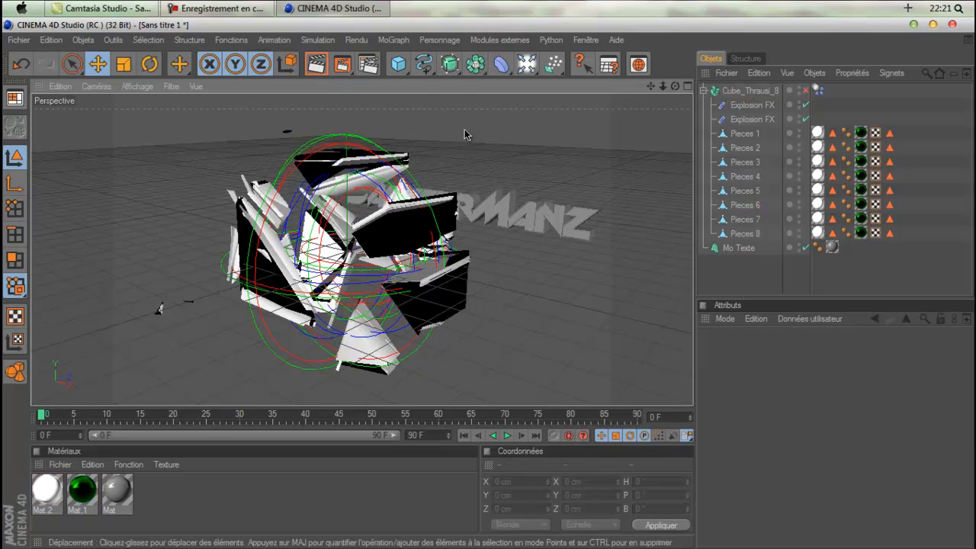
left_click(317, 66)
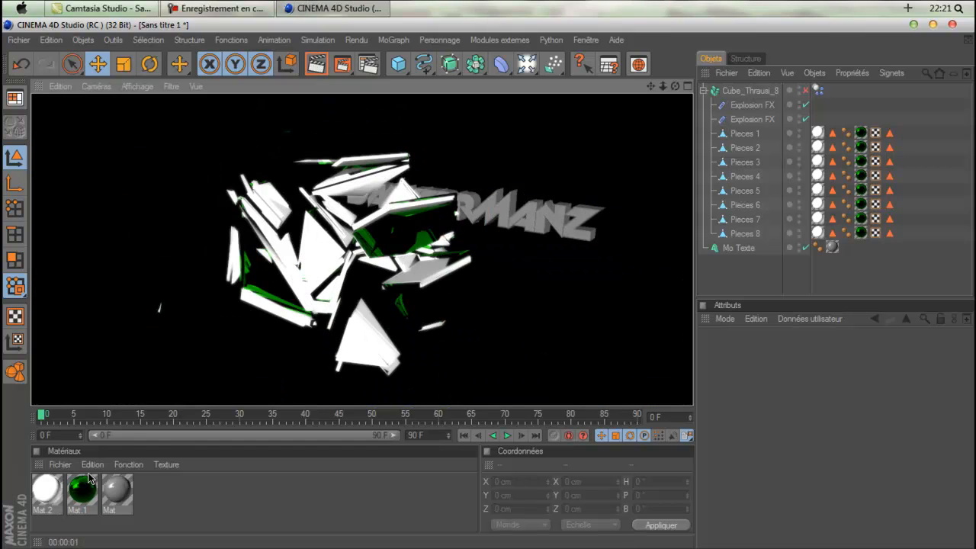
left_click(576, 248)
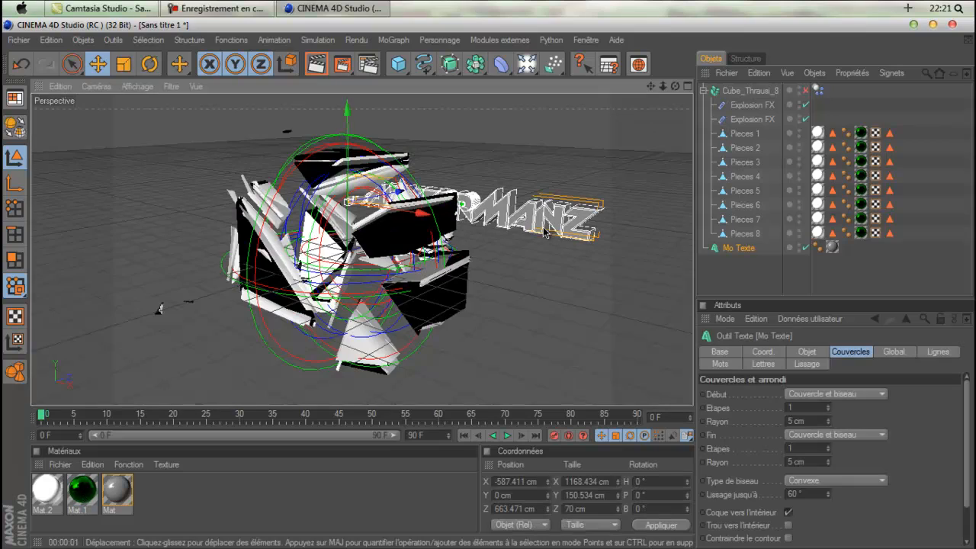
Shift the large fragment on the left side of the cube slightly inward
left_click_drag(676, 87, 442, 288)
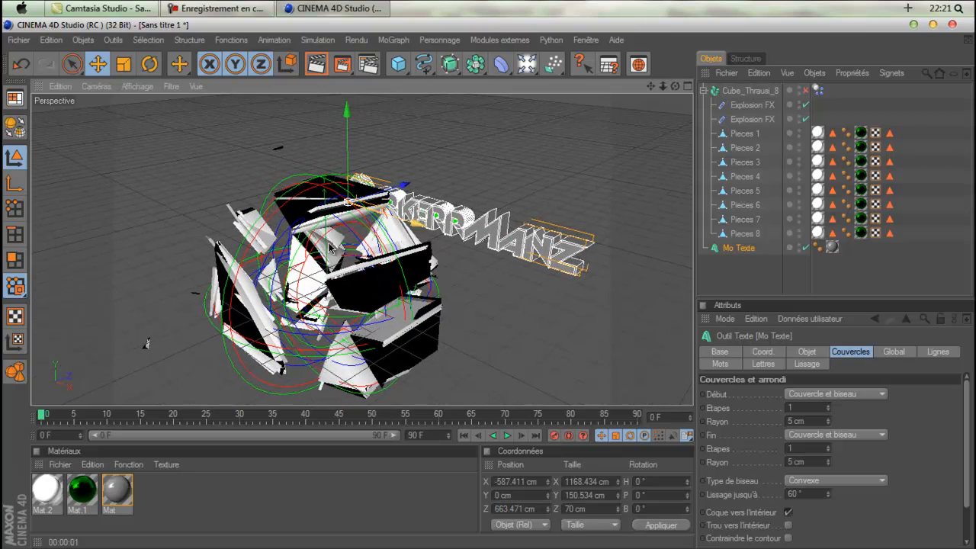
left_click(255, 302)
mouse_move(330, 267)
left_mouse_down()
mouse_move(493, 288)
mouse_move(347, 264)
left_mouse_up()
Rotate the 3D text around its vertical axis to a heading of about 51°
left_click(501, 218)
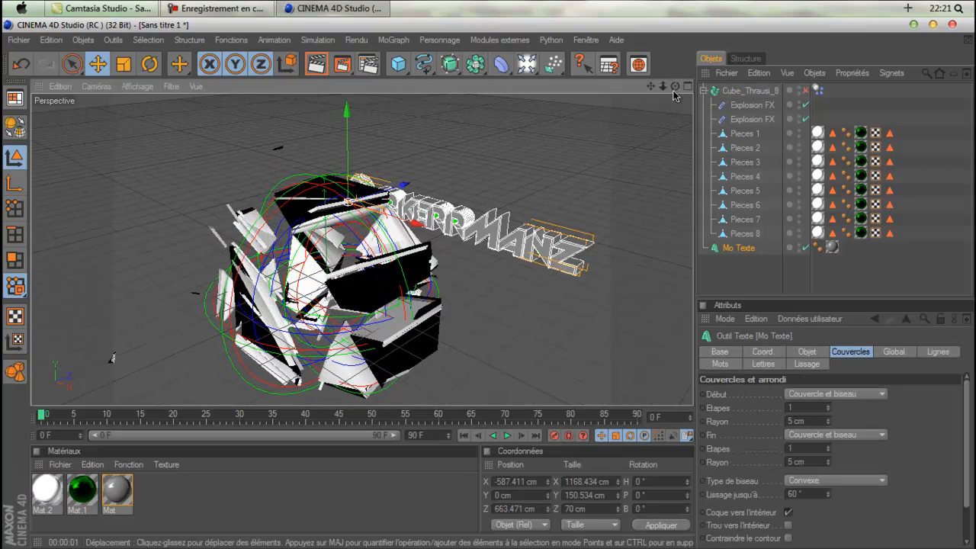
left_click_drag(675, 87, 492, 280)
left_click(382, 312)
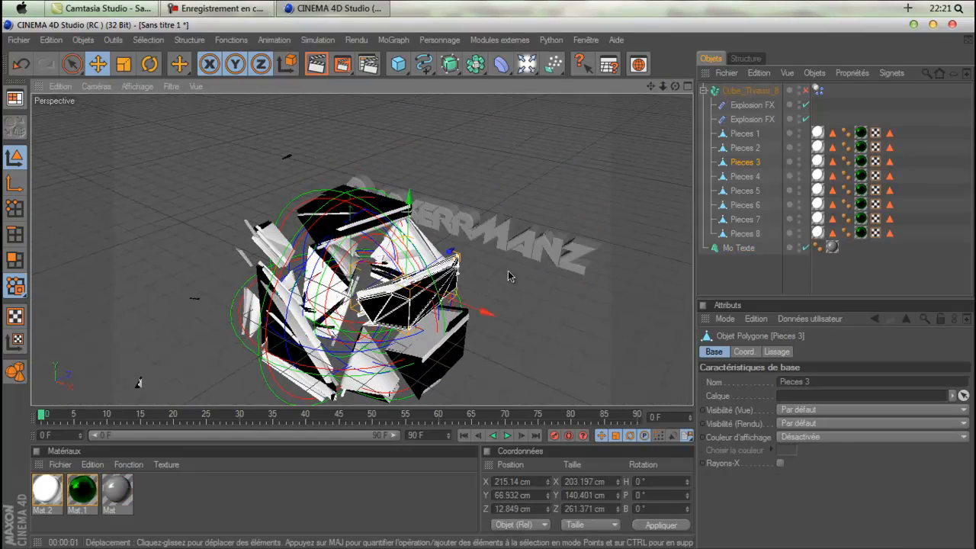
left_click(528, 255)
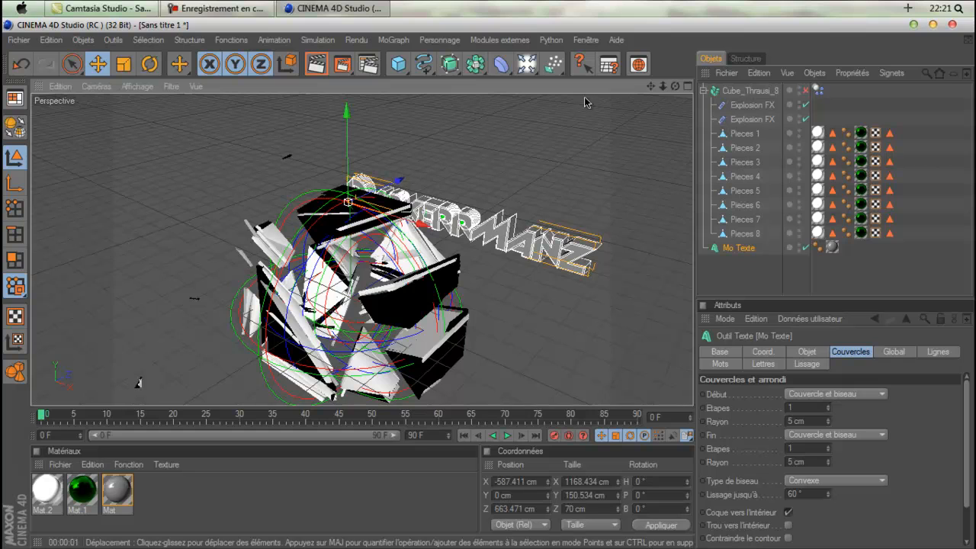
left_click_drag(650, 90, 646, 75)
scroll(534, 149, "down", 2)
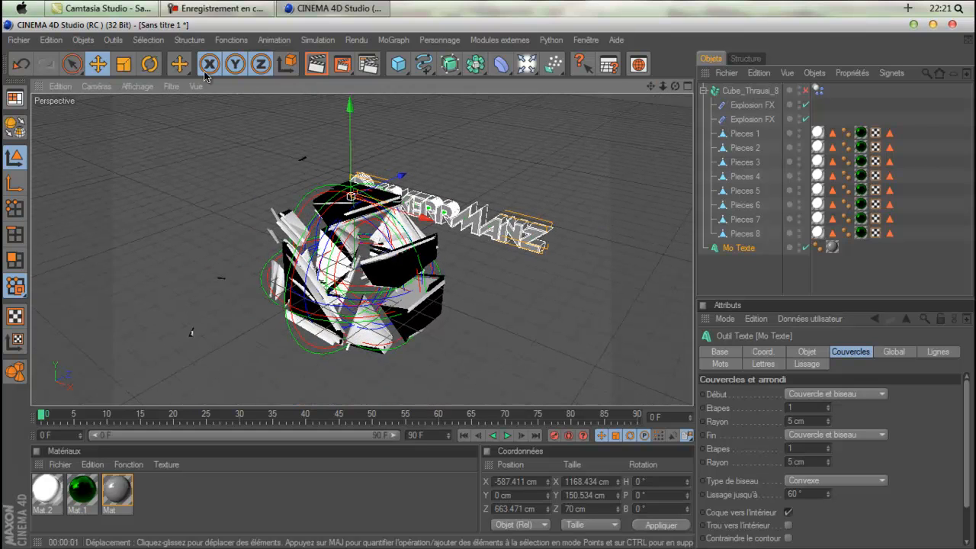
left_click(149, 65)
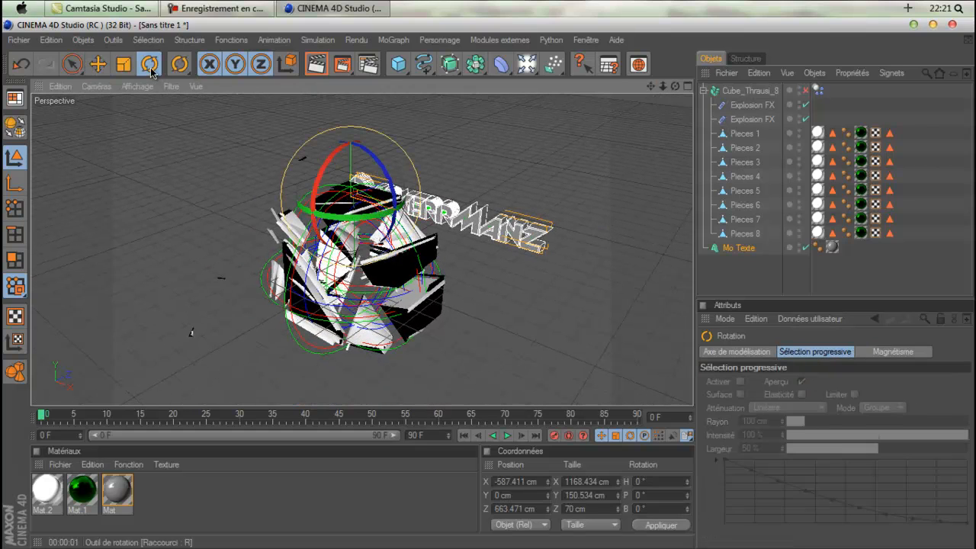
left_click_drag(334, 216, 396, 222)
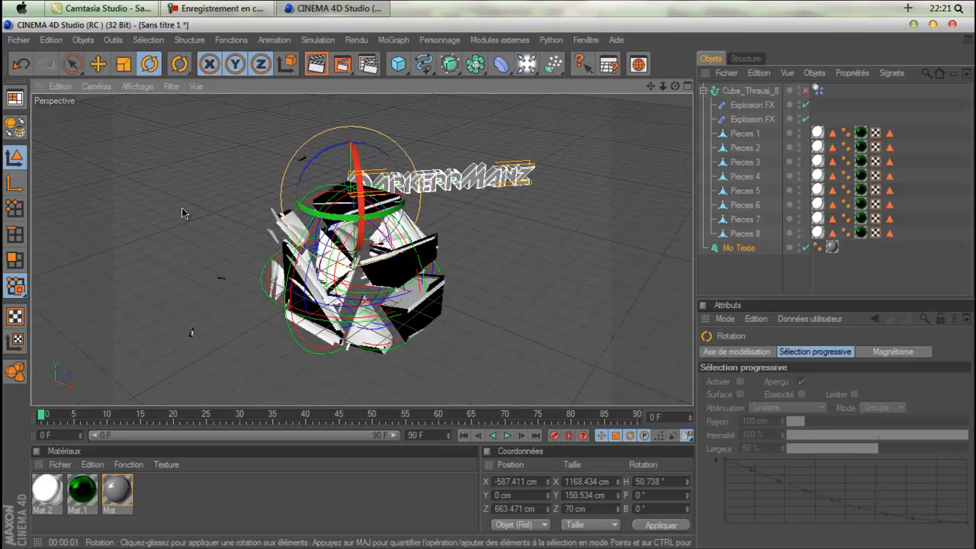
Using the four-view layout, move the 3D text in front of the shattered cube, to about X 88, Y -127, Z -555 cm
middle_click(220, 235)
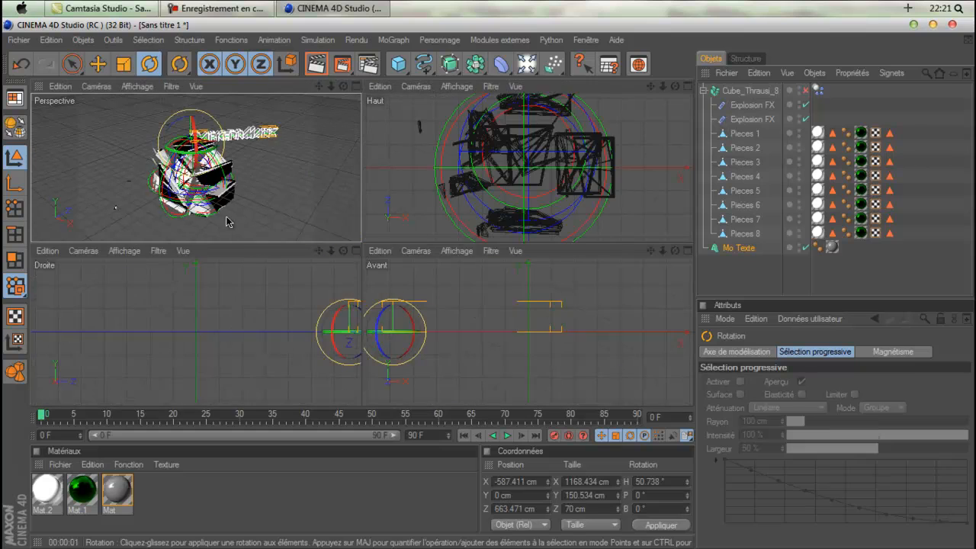
left_click(99, 64)
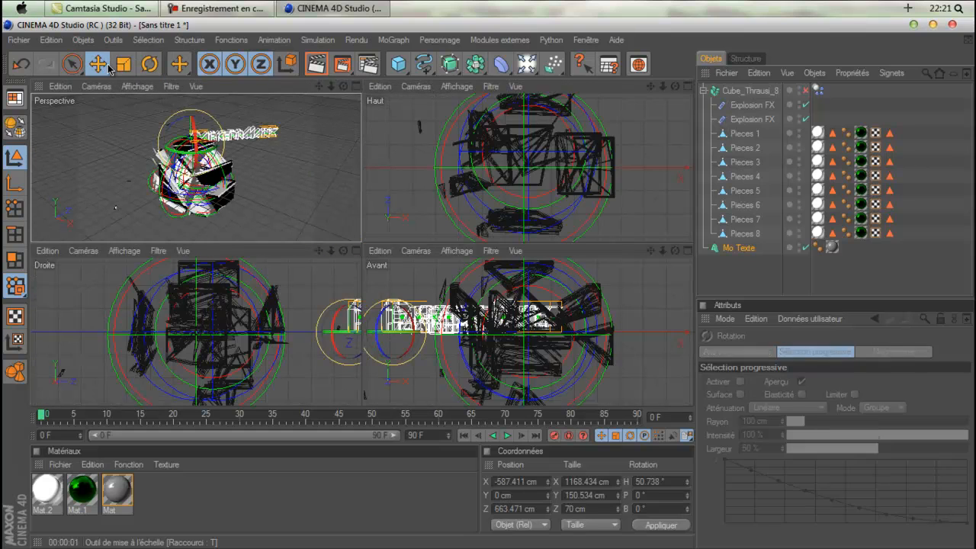
left_click_drag(244, 136, 254, 167)
left_click_drag(358, 260, 363, 237)
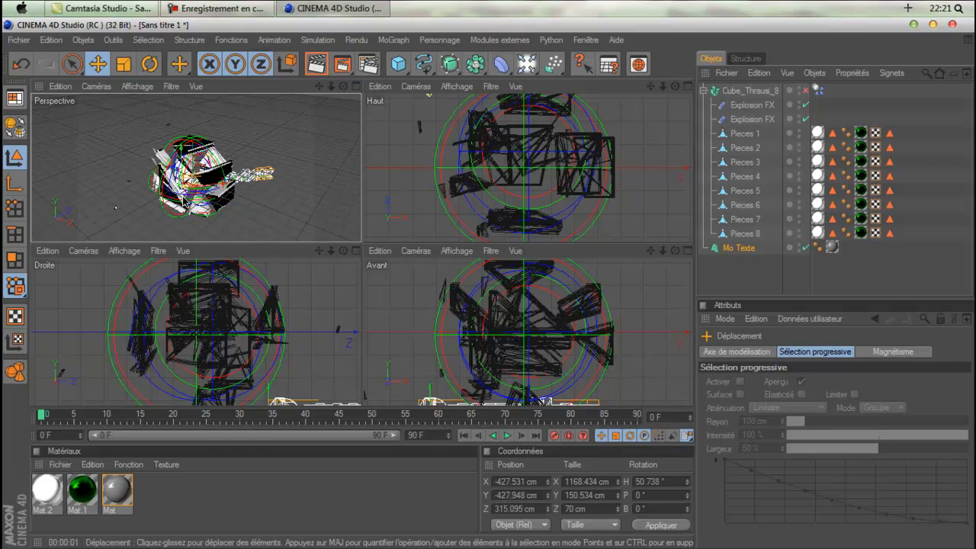
left_click_drag(181, 146, 180, 137)
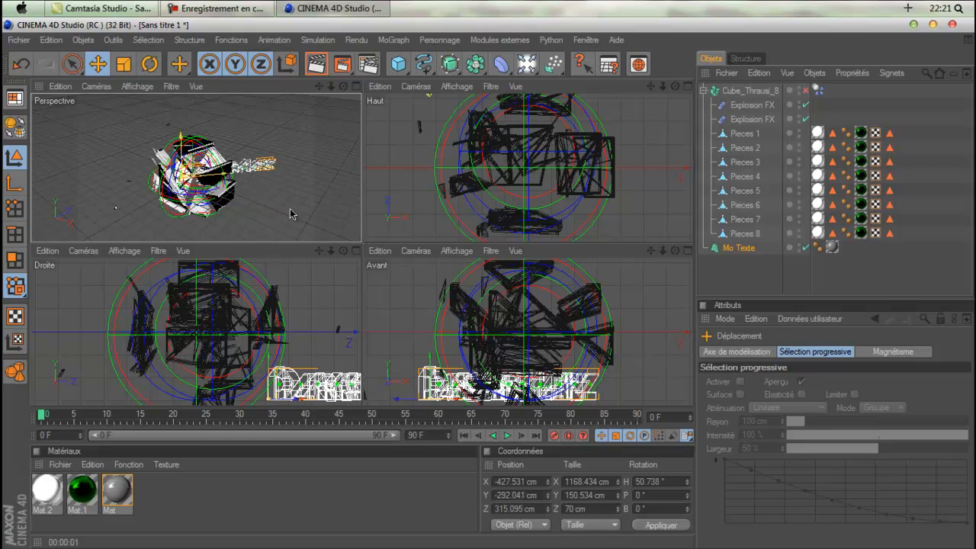
left_click_drag(406, 398, 492, 288)
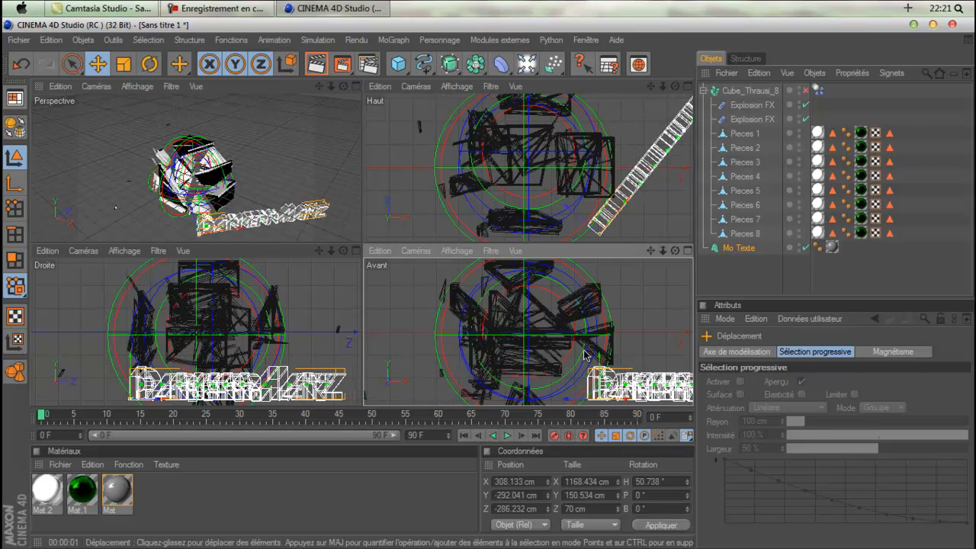
left_click_drag(229, 225, 362, 245)
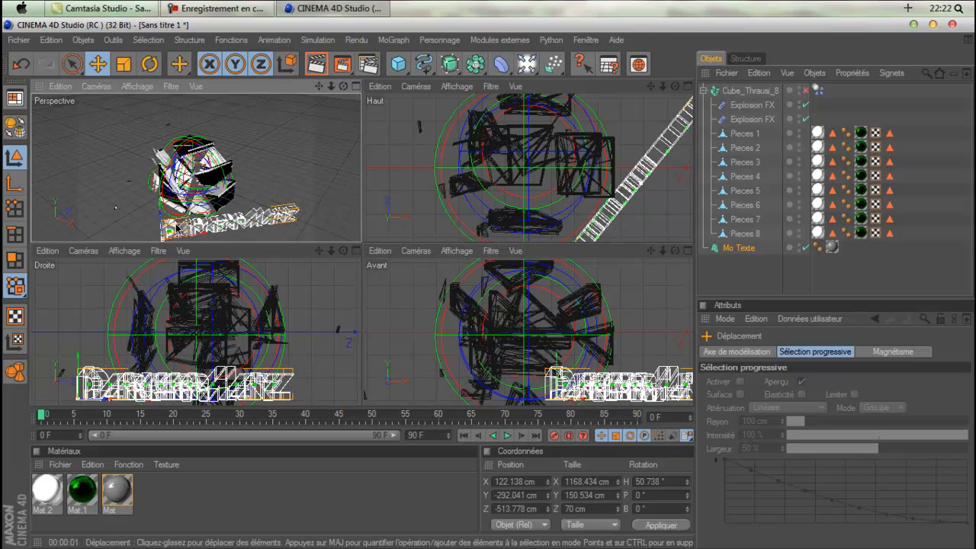
left_click_drag(160, 204, 362, 245)
left_click_drag(167, 228, 362, 245)
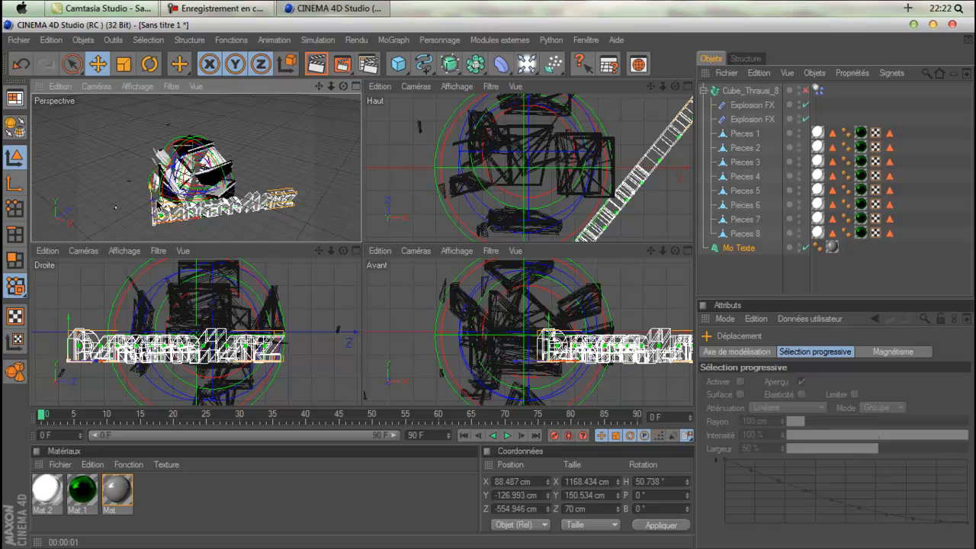
middle_click(167, 203)
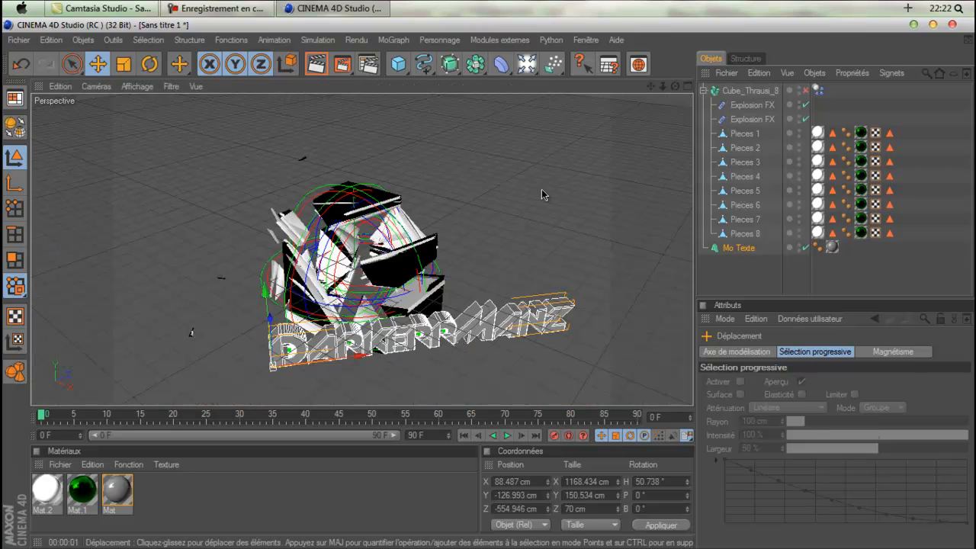
mouse_move(674, 86)
left_mouse_down()
mouse_move(482, 290)
mouse_move(664, 91)
left_mouse_up()
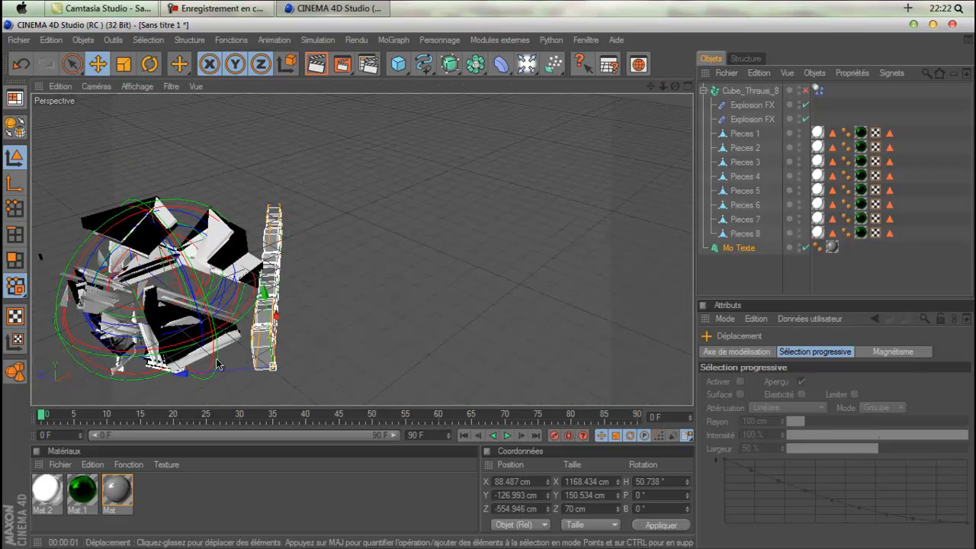
Reposition the 3D text across the front of the shattered cube at about X 59, Y 28, Z -531 cm
left_click_drag(183, 372, 158, 376)
left_click_drag(244, 352, 243, 313)
left_click_drag(153, 340, 166, 339)
left_click_drag(675, 87, 541, 352)
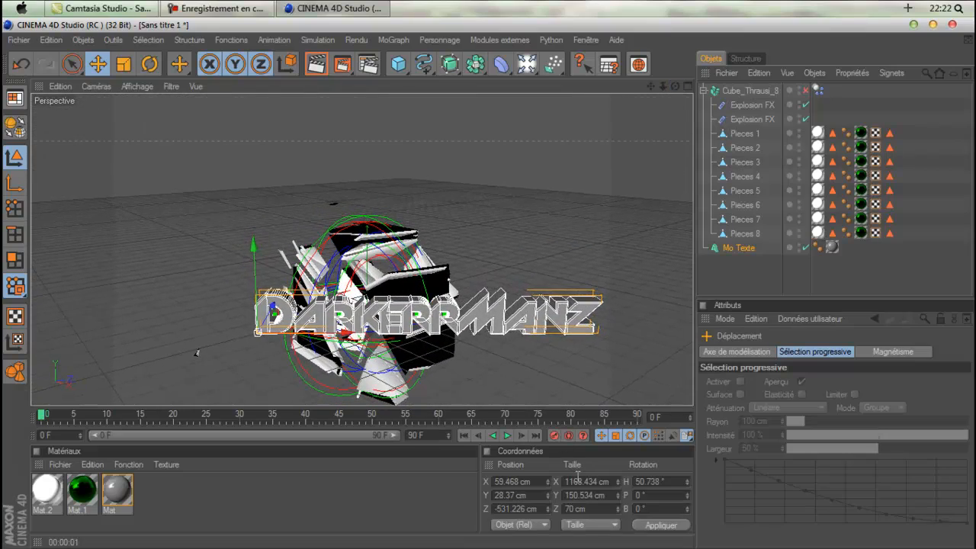
Scale the 3D text down to 900 cm wide and shift it sideways to about X 49, Z -544 cm
scroll(440, 384, "down", 3)
scroll(438, 383, "up", 5)
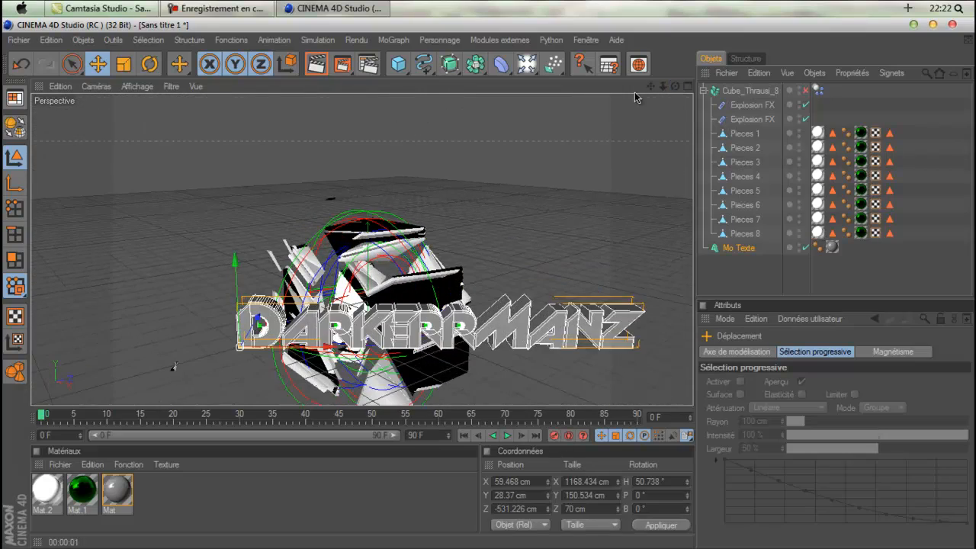
left_click_drag(649, 88, 488, 284)
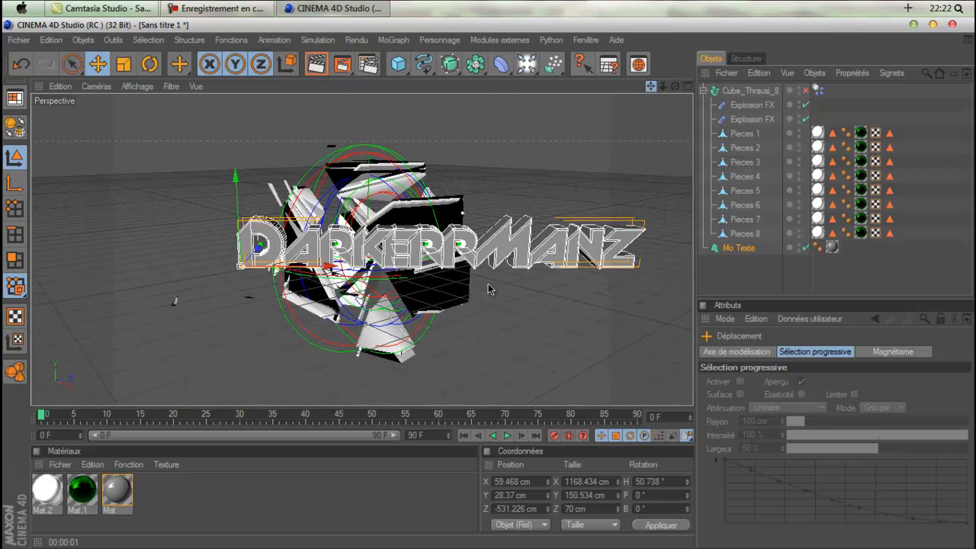
left_click(571, 481)
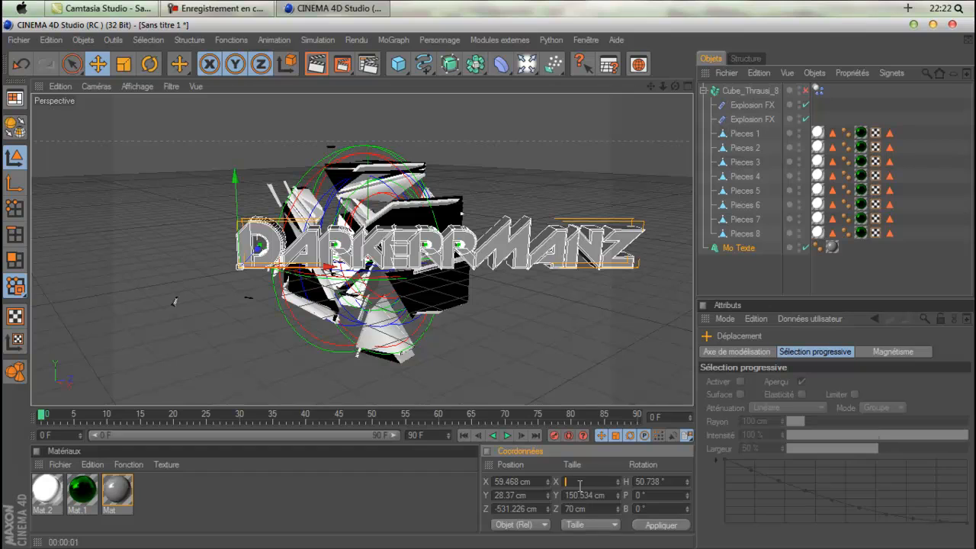
type("950")
key("Return")
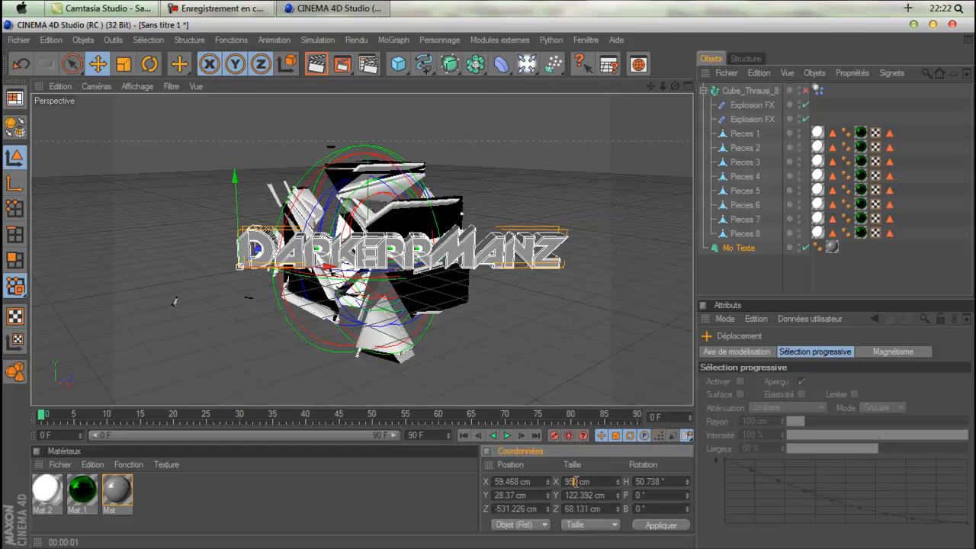
key("Return")
left_click_drag(328, 269, 320, 271)
Tilt the 3D text to a bank of about -20.3° and lower it to about Y -143 cm
scroll(320, 273, "up", 3)
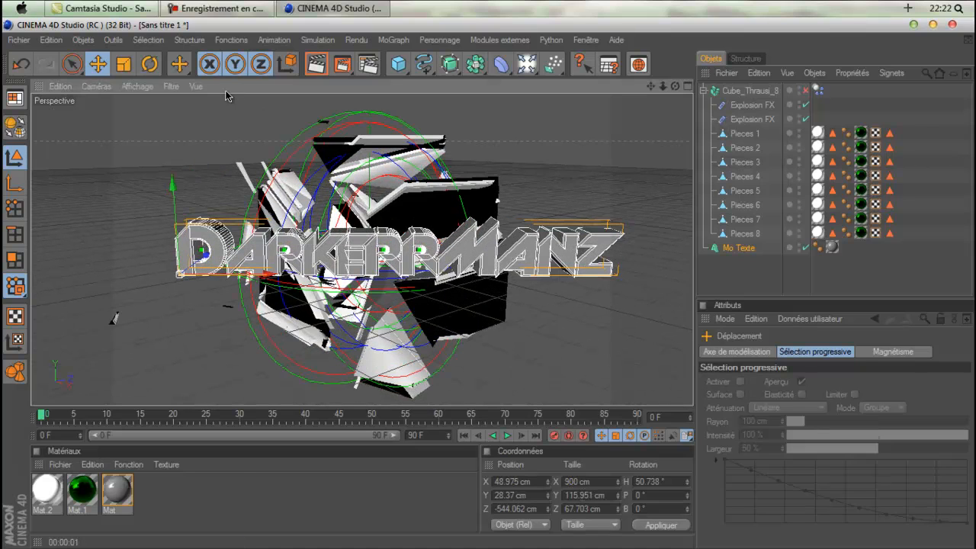
key("r")
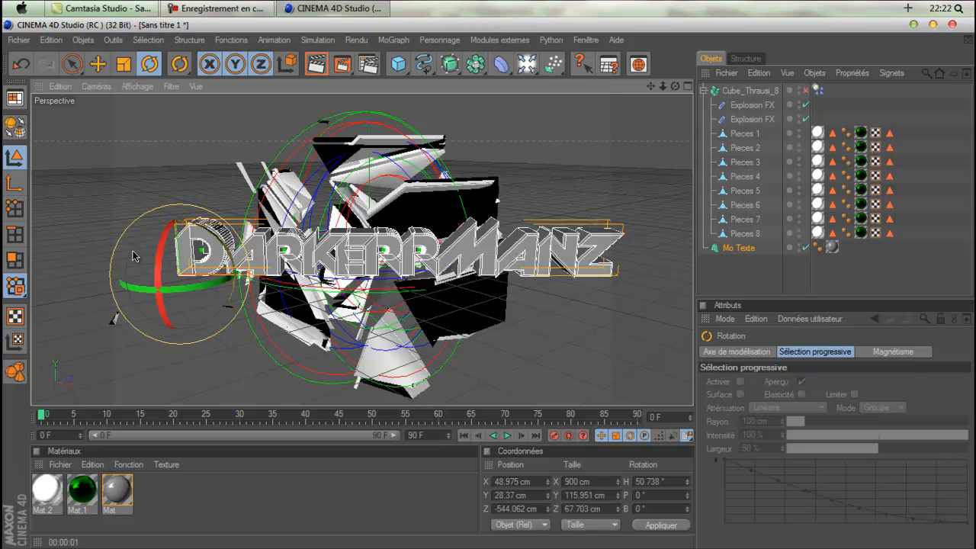
left_click_drag(135, 251, 129, 269)
key("e")
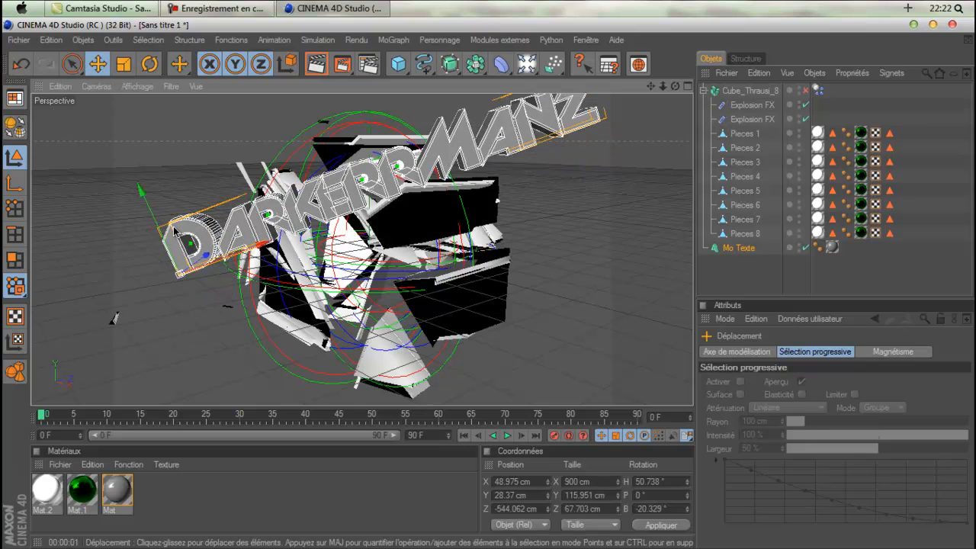
mouse_move(491, 288)
left_mouse_down()
mouse_move(511, 379)
mouse_move(501, 372)
mouse_move(490, 288)
left_mouse_up()
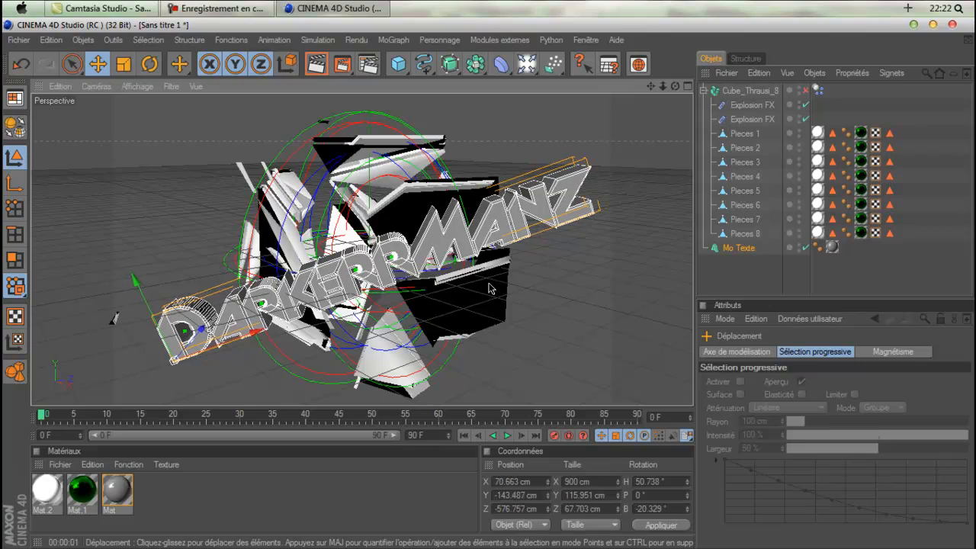
Center the tilted text in front of the cube at about X 57, Y -133, Z -528 cm, checking it from several angles
left_click_drag(675, 86, 491, 287)
left_click_drag(675, 86, 316, 331)
left_click_drag(83, 366, 488, 283)
left_click_drag(676, 86, 379, 345)
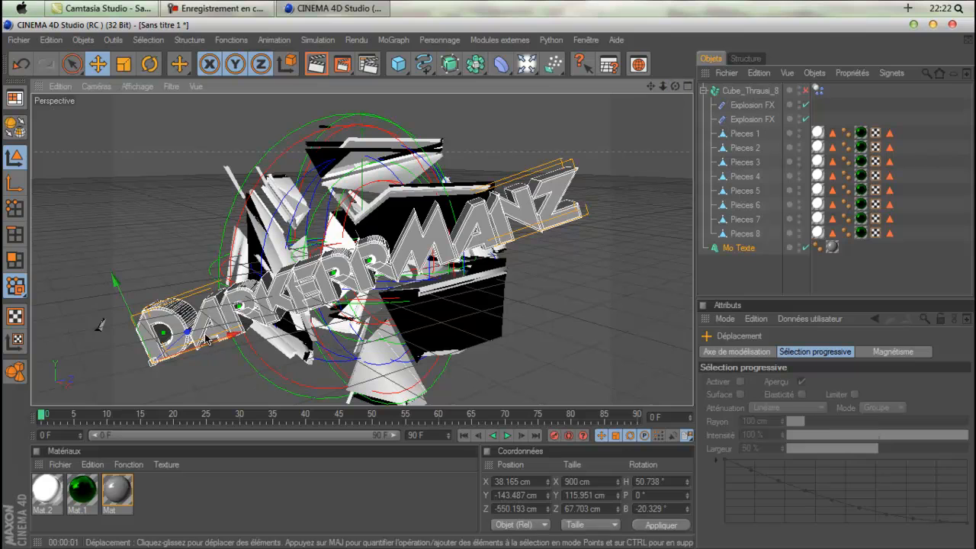
left_click_drag(233, 335, 252, 329)
Render a preview of the whole scene to check the tilted text against the cube
scroll(472, 224, "down", 5)
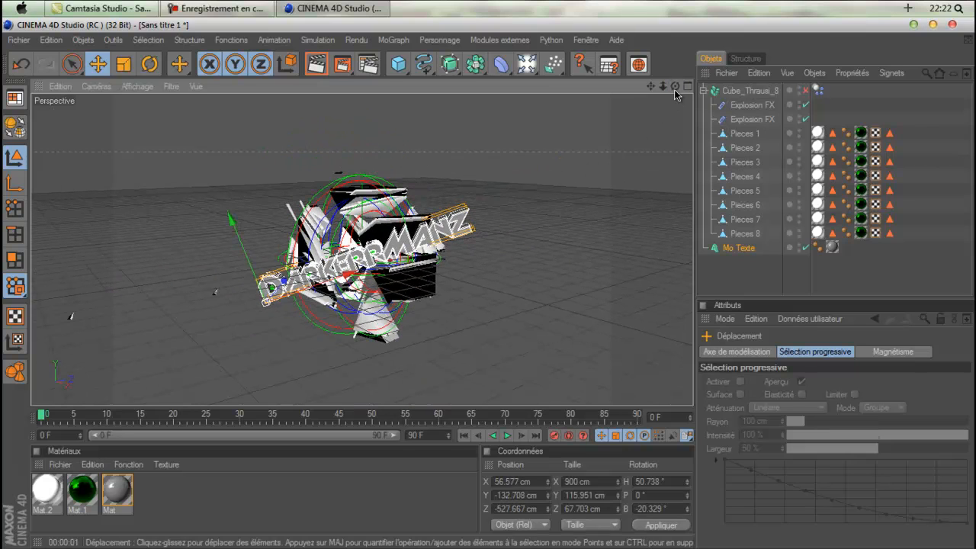
left_click_drag(674, 90, 502, 156)
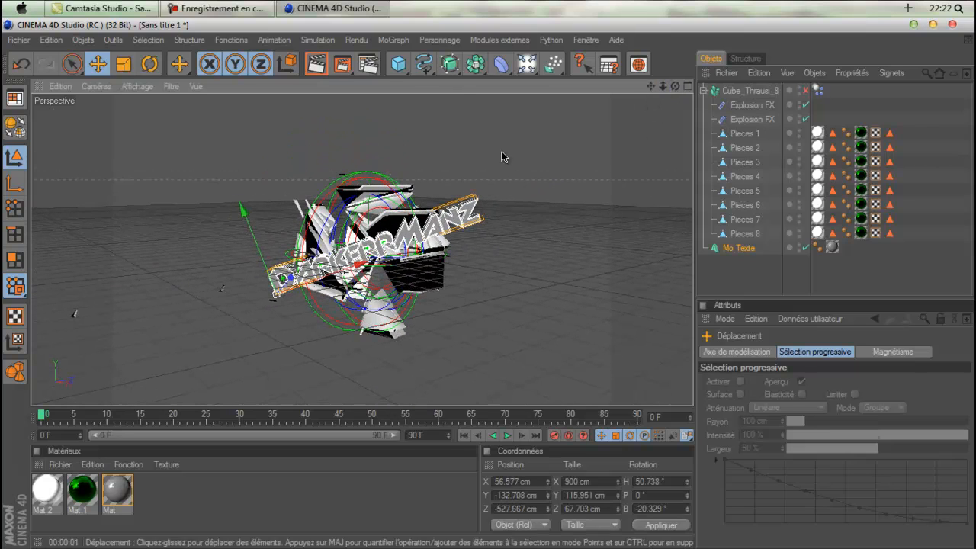
key("ctrl+r")
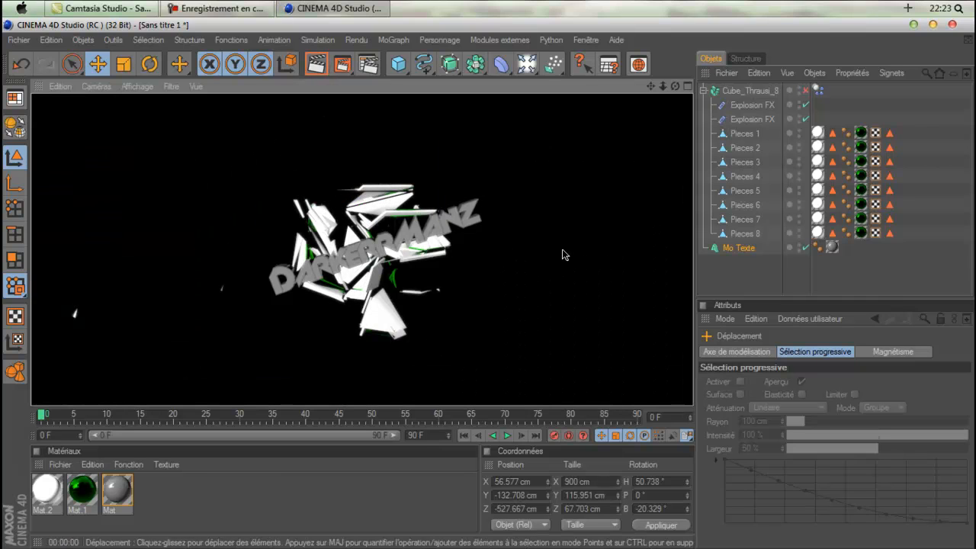
left_click(555, 256)
Raise the top fragment of the shattered cube slightly away from the other pieces
scroll(482, 293, "up", 5)
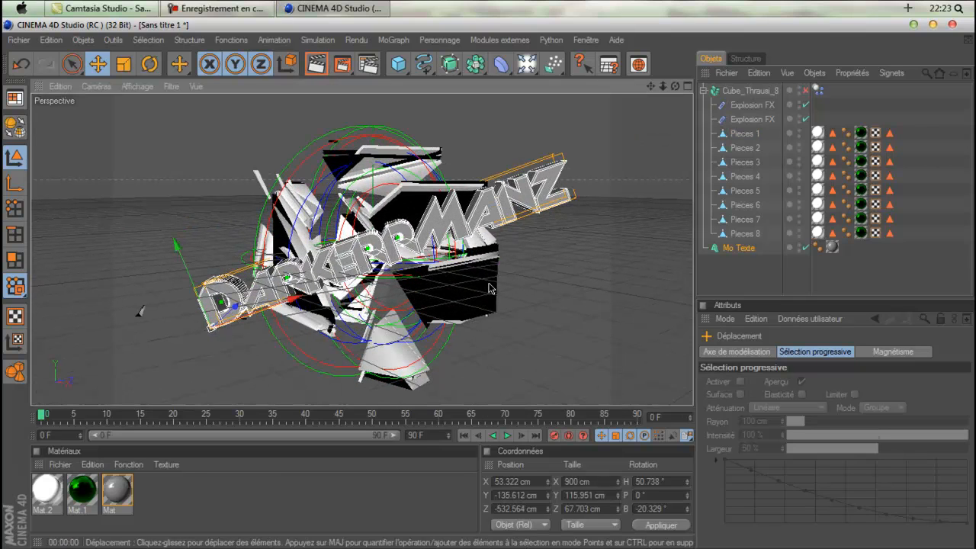
left_click(490, 288)
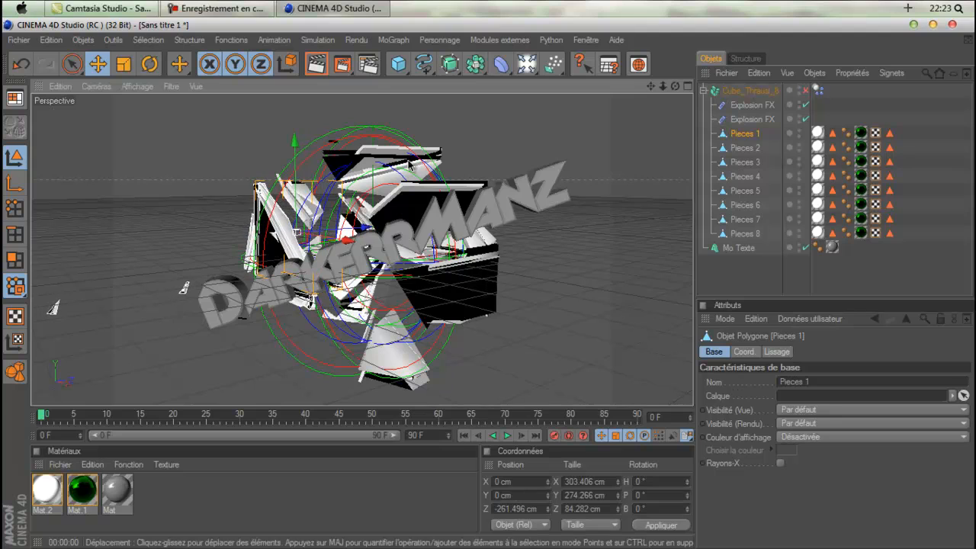
left_click(384, 158)
left_click_drag(381, 154, 380, 131)
left_click(424, 193)
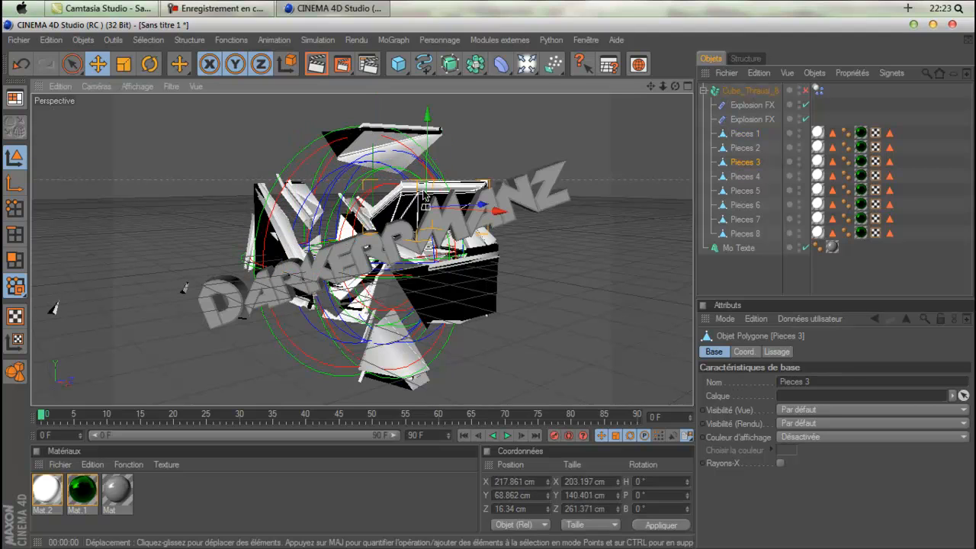
Move the Pieces 8 fragment outward to about X 348 cm and render a preview
left_click(439, 280)
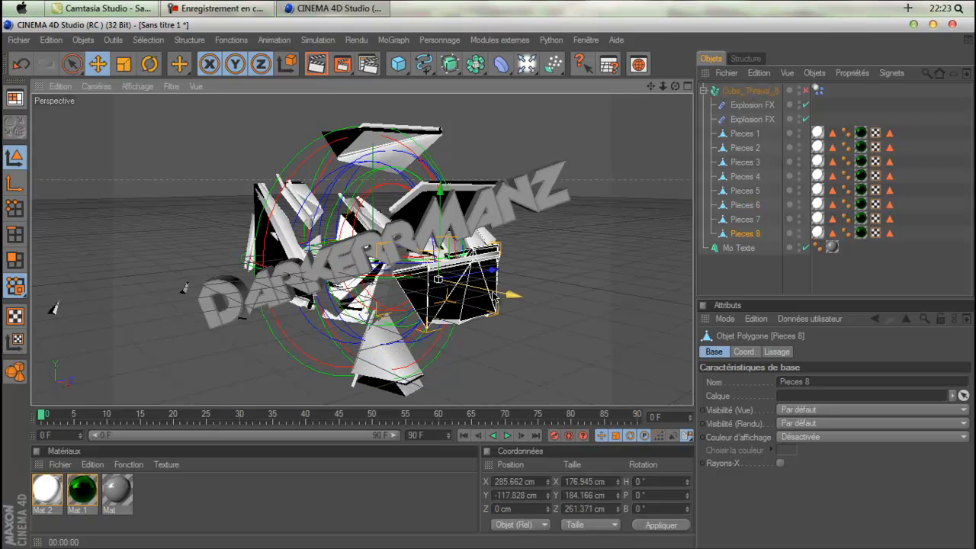
left_click_drag(493, 293, 509, 297)
left_click_drag(370, 296, 373, 295)
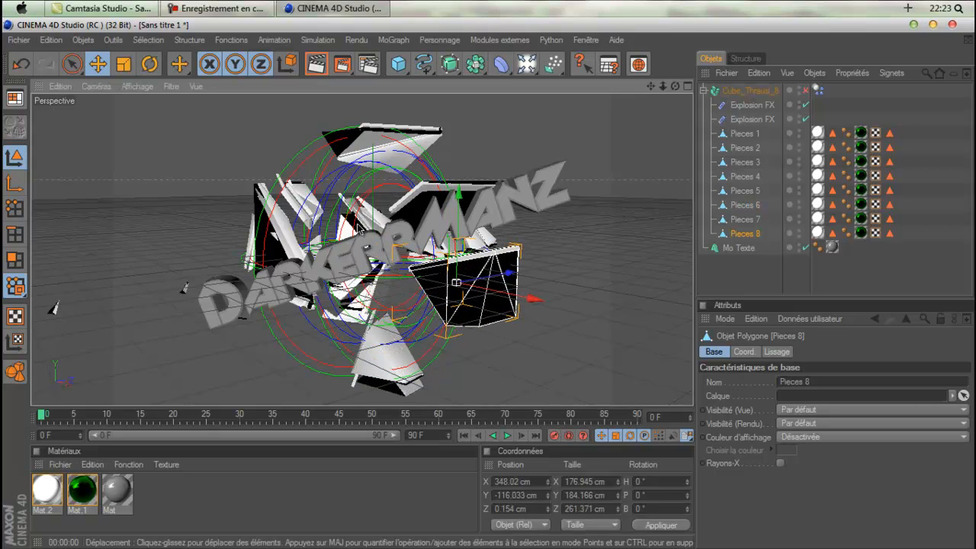
left_click(315, 64)
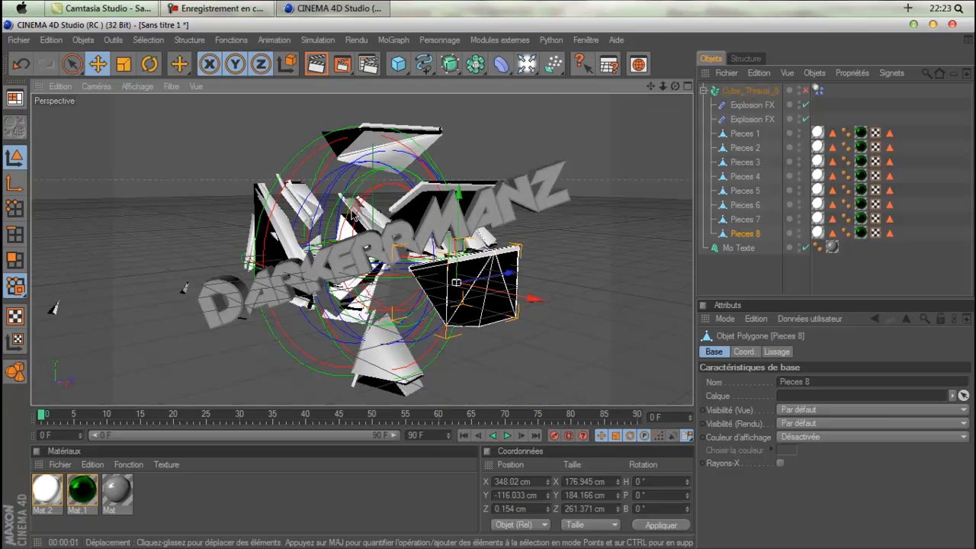
Move Pieces 7 to about X -244 cm and Pieces 1 outward to about Z -391 cm
left_click(353, 214)
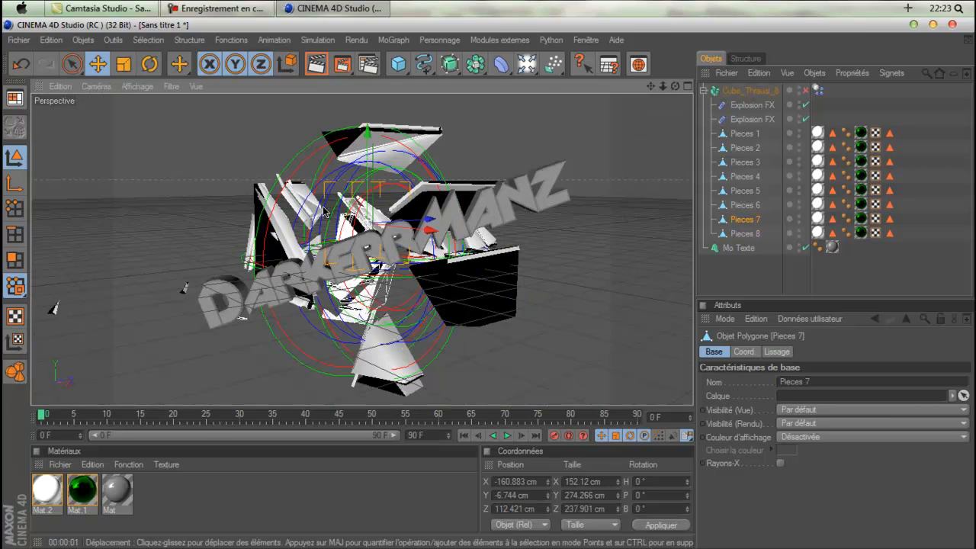
left_click_drag(405, 243, 281, 251)
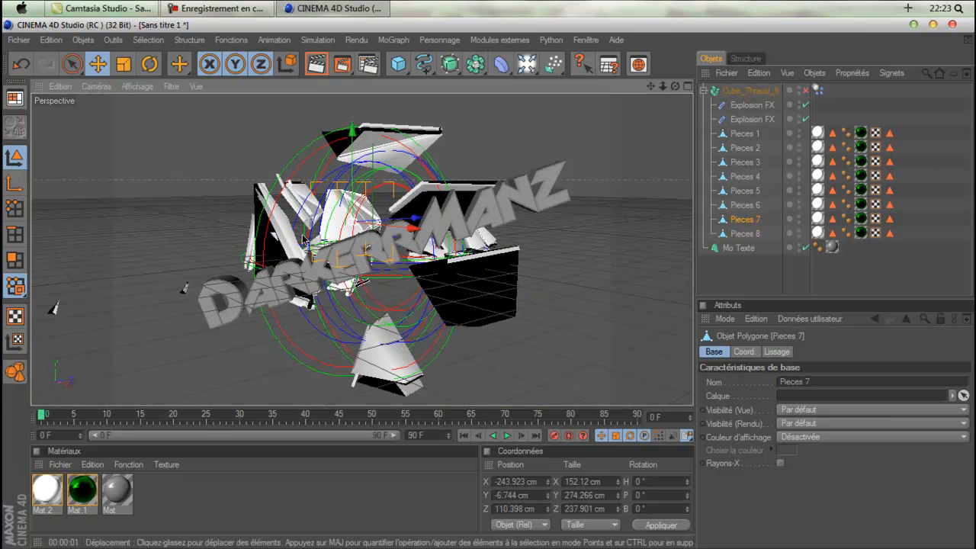
left_click(280, 251)
left_click_drag(366, 228, 327, 229)
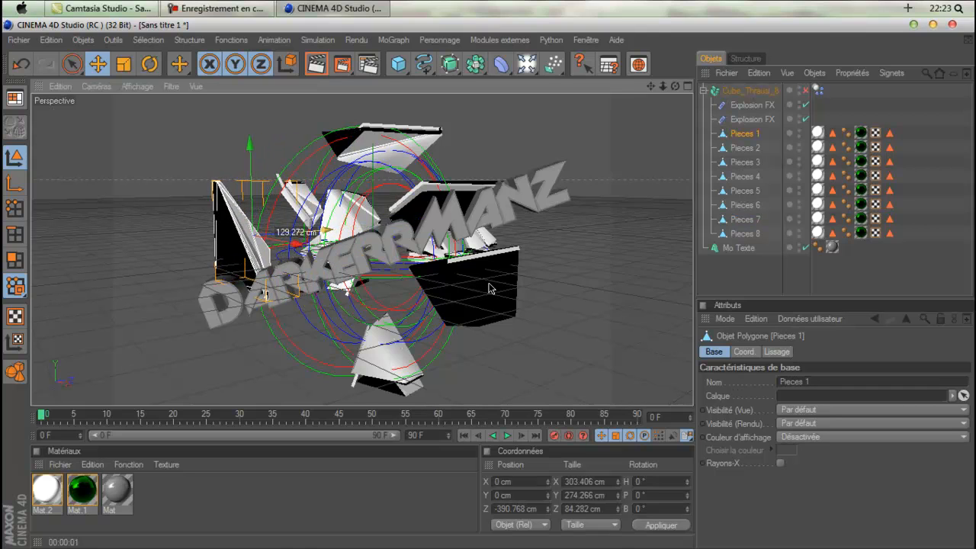
Set the lower Explosion FX's time to about 18.9 %, and widen the upper one's range with its time at about 10.3 %
left_click(764, 119)
left_click_drag(462, 271, 528, 285)
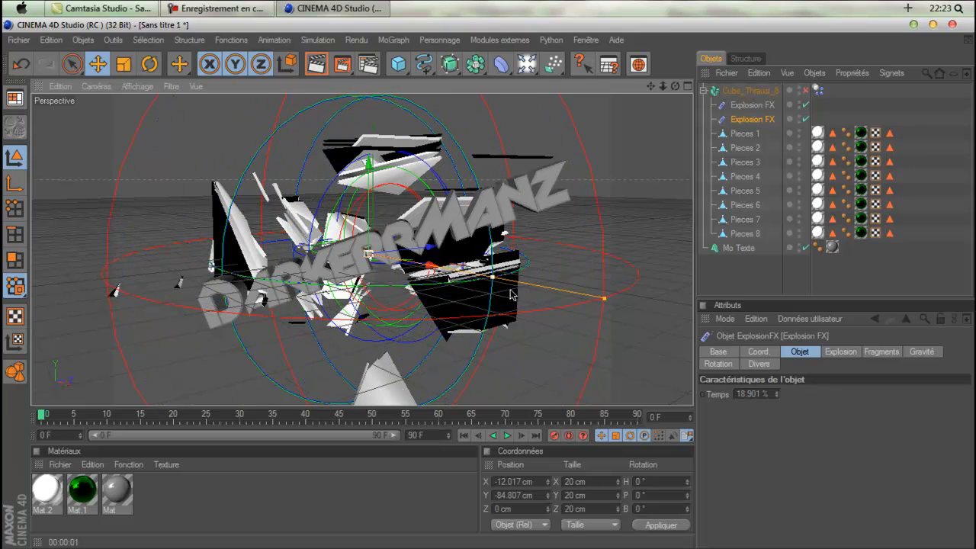
left_click(763, 106)
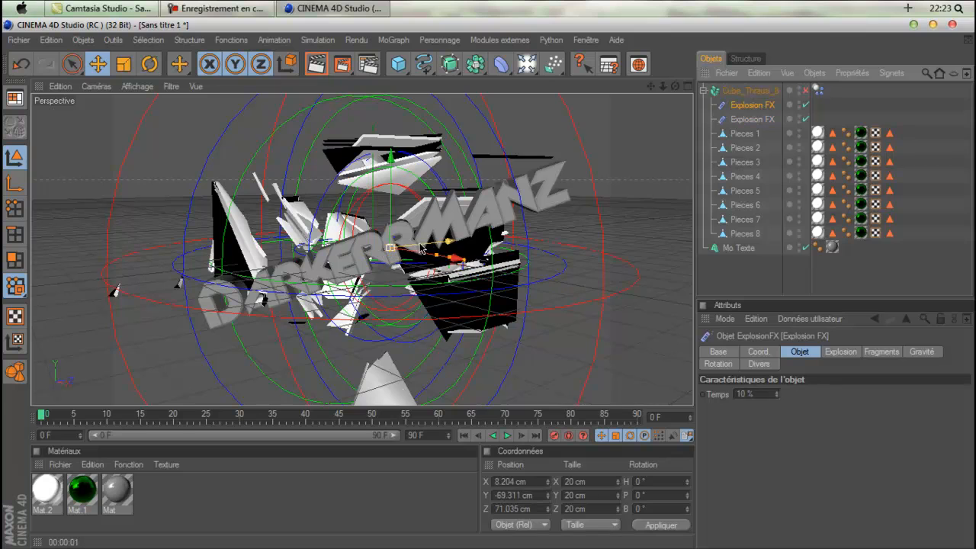
left_click_drag(436, 254, 587, 280)
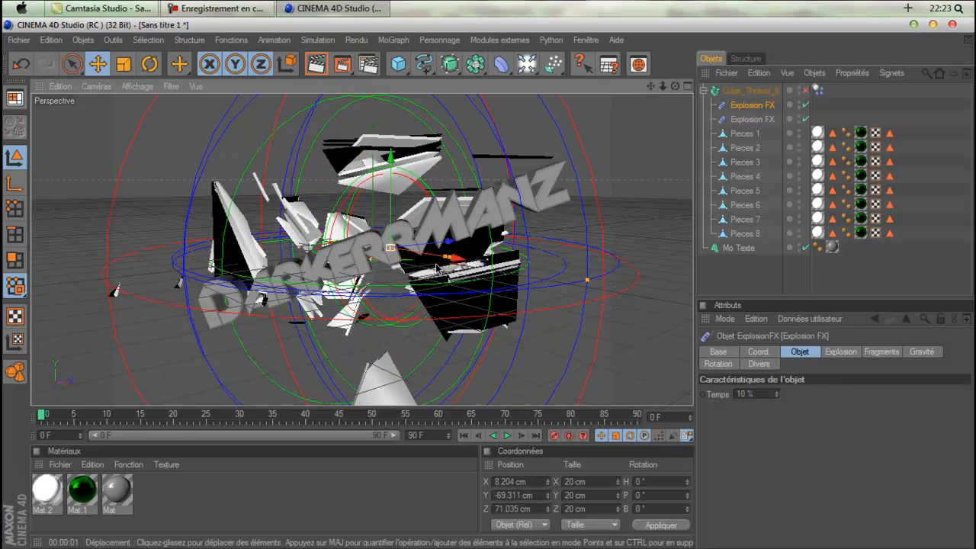
left_click_drag(451, 259, 496, 241)
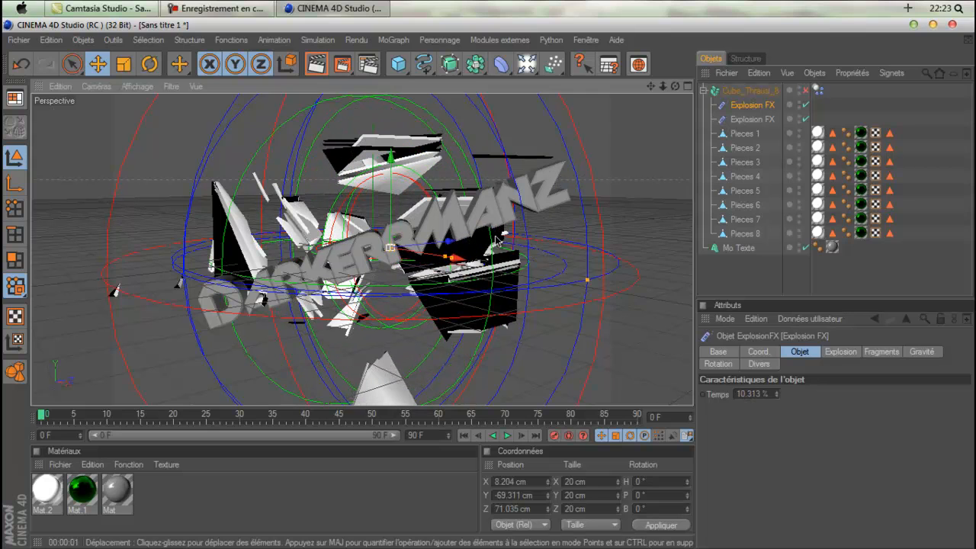
Render a preview of the explosion and raise the bottom fragment, Pieces 6, to about Y 102 cm
left_click(319, 66)
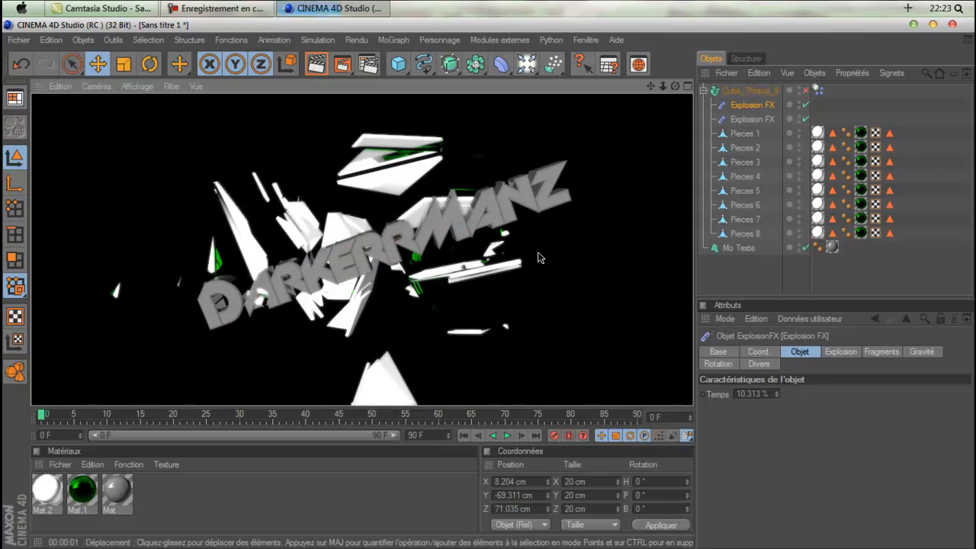
left_click(561, 258)
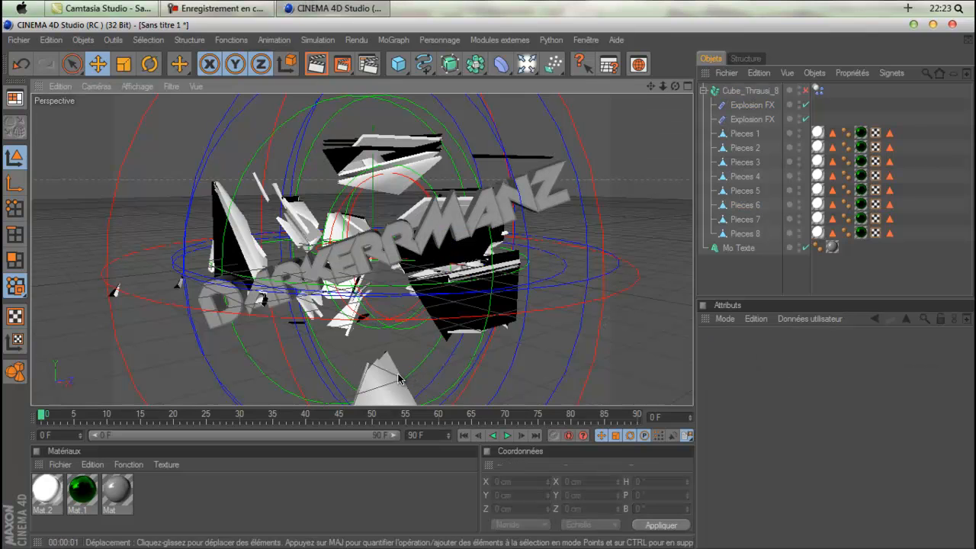
left_click(387, 324)
left_click_drag(385, 297, 402, 343)
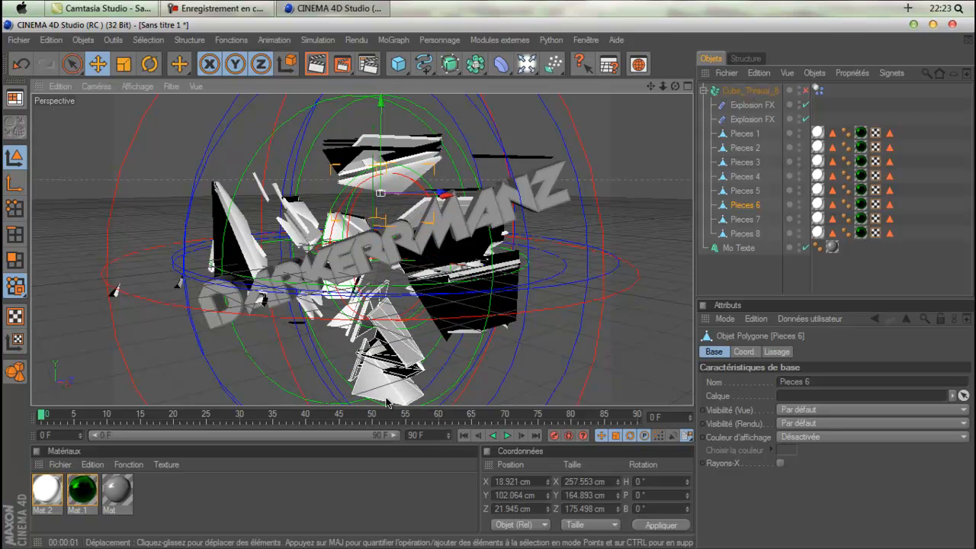
Render previews of the perspective view to check the fragment layout and the gray text
left_click(317, 64)
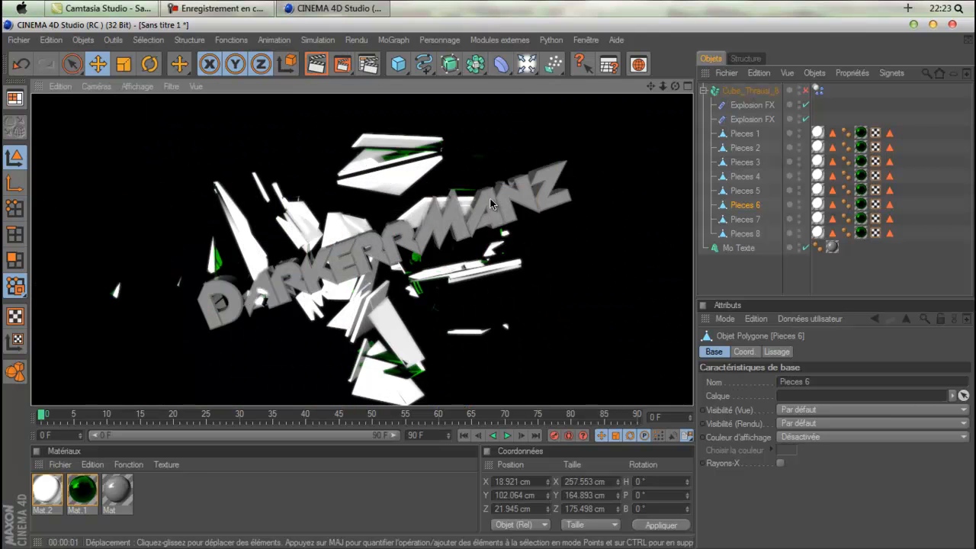
left_click(541, 257)
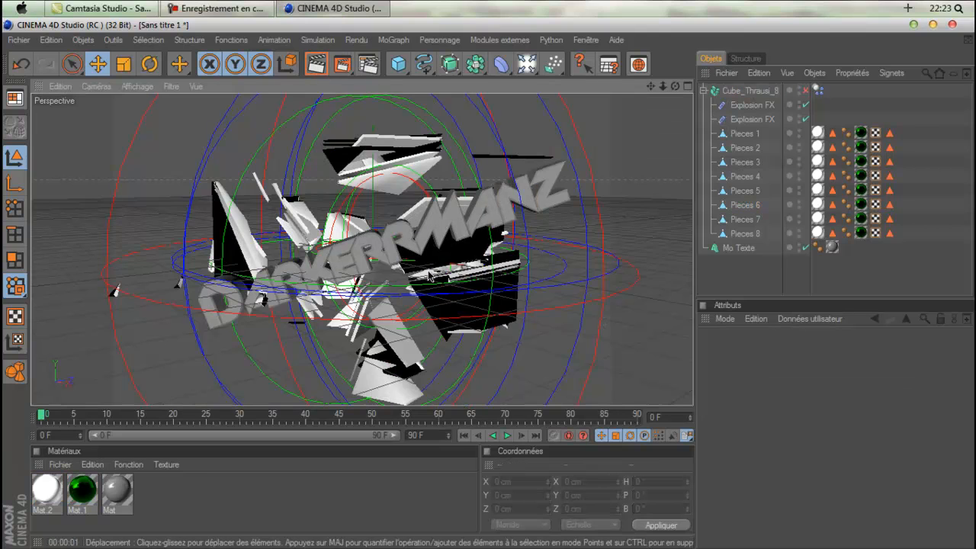
left_click(317, 65)
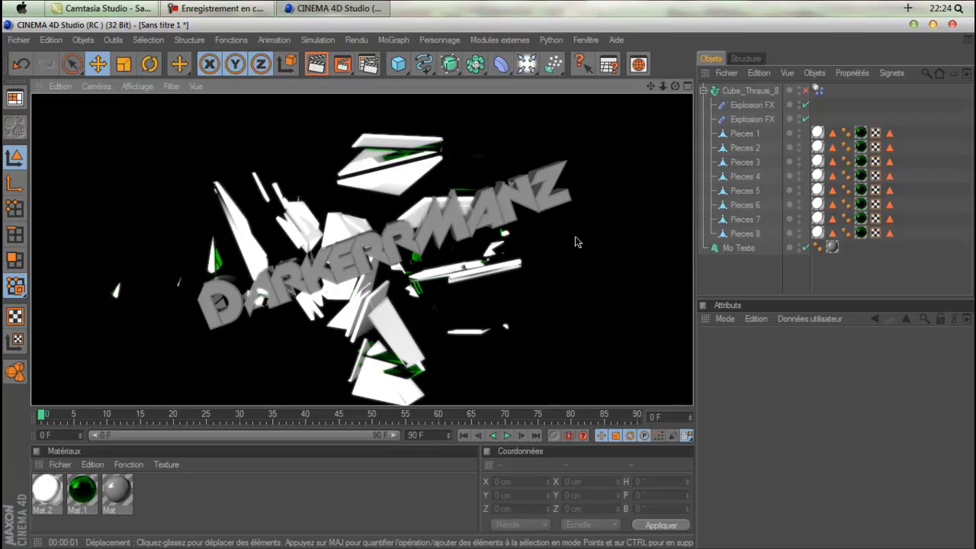
left_click(587, 262)
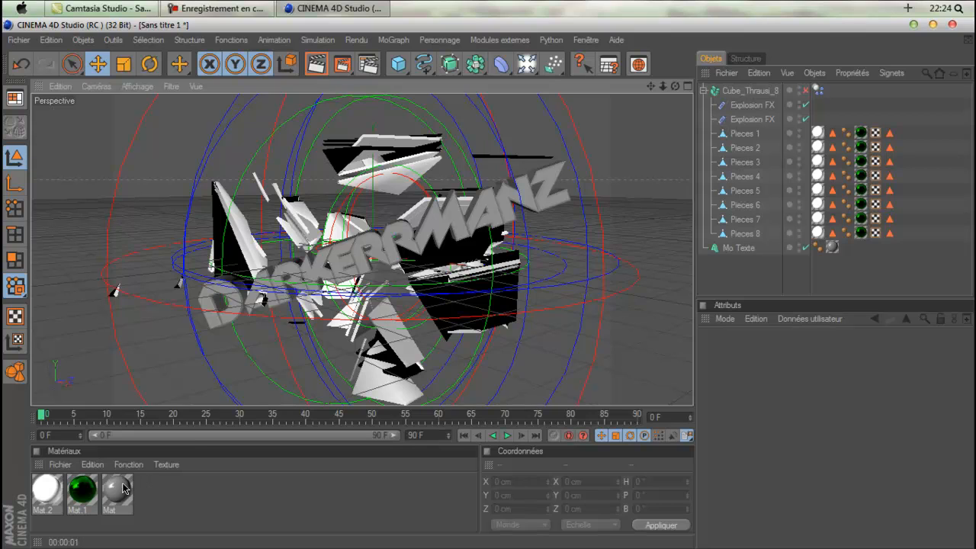
left_click(316, 64)
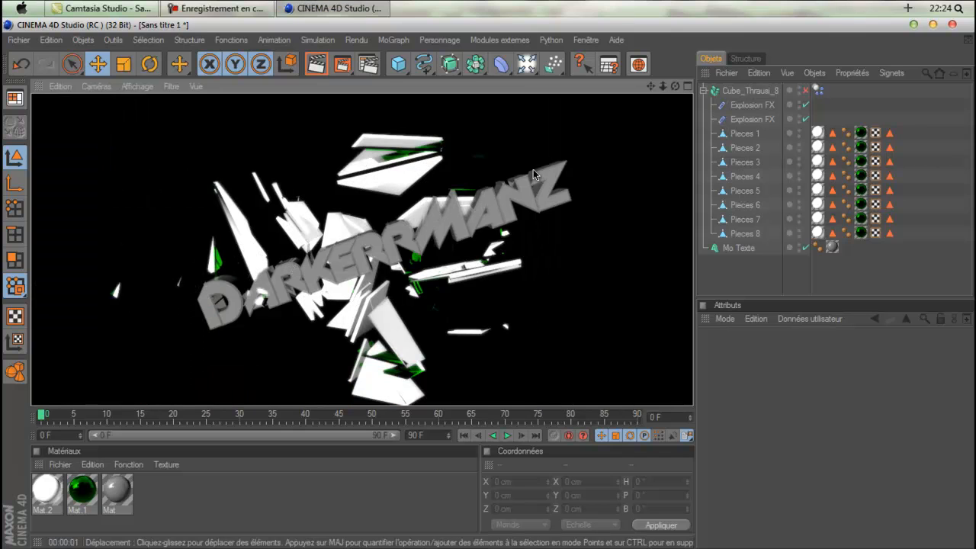
Change the white end of the Fresnel gradient in the gray Mat material's reflection to green (hue 123°) and render a preview
double_click(118, 492)
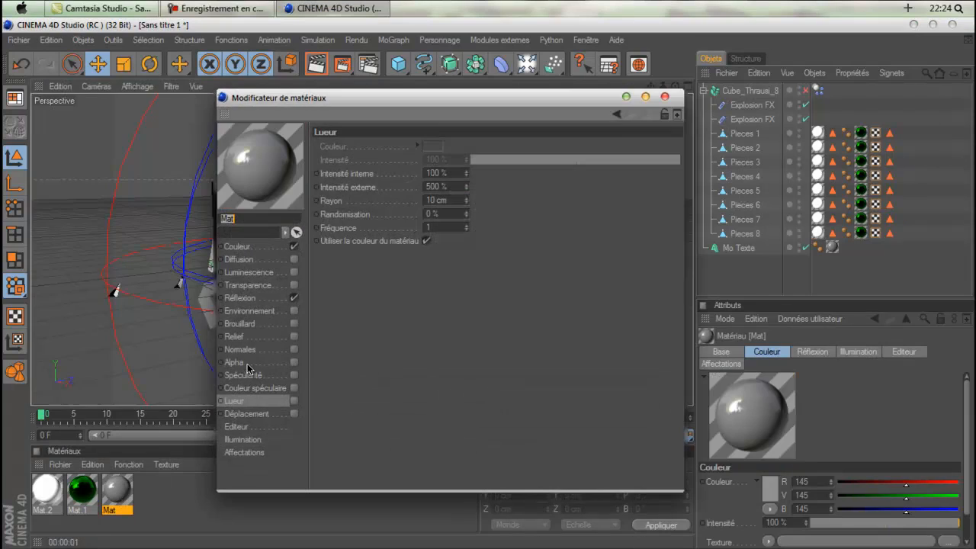
left_click(238, 298)
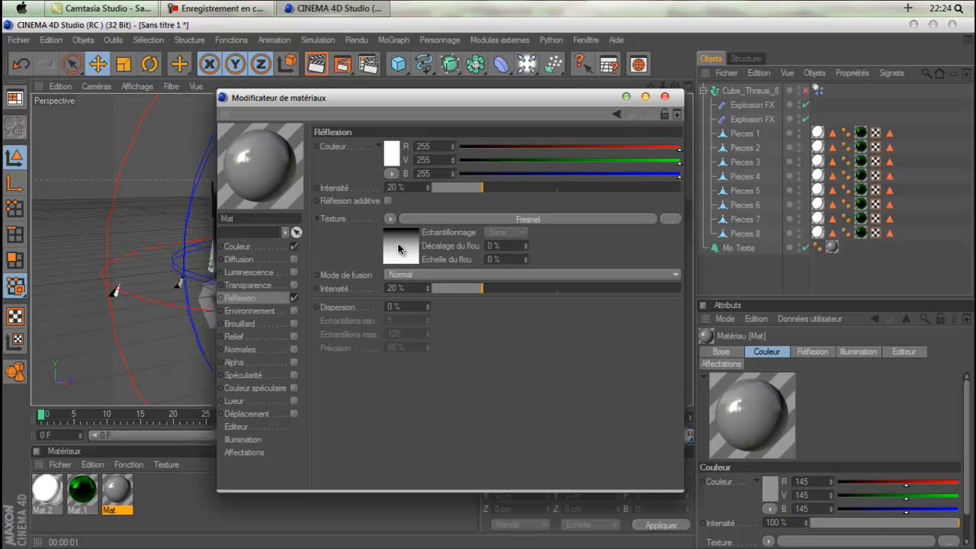
left_click(398, 248)
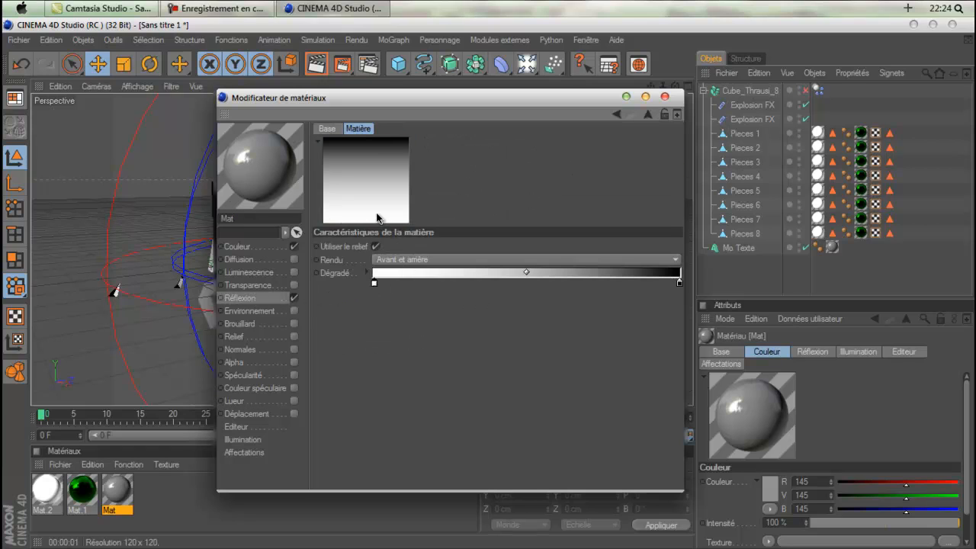
double_click(376, 283)
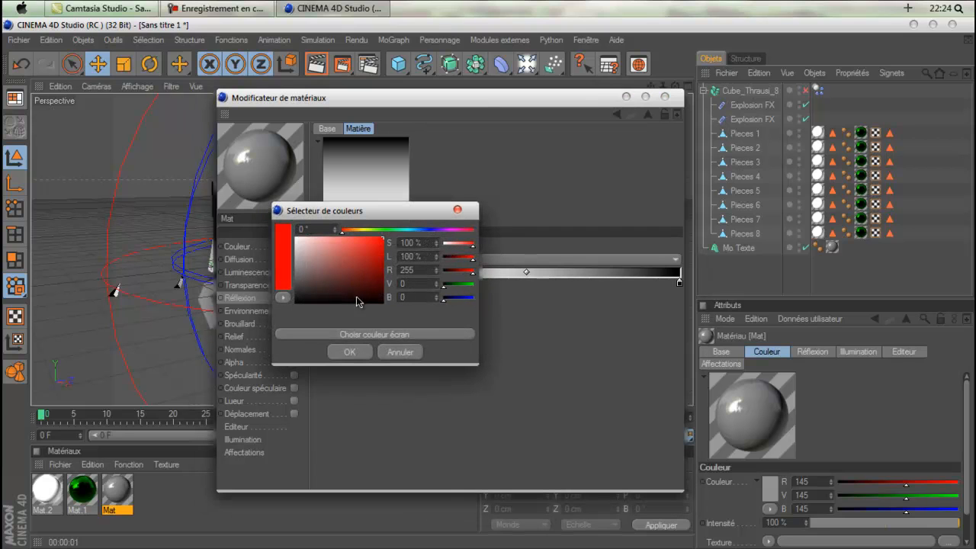
left_click_drag(374, 230, 387, 232)
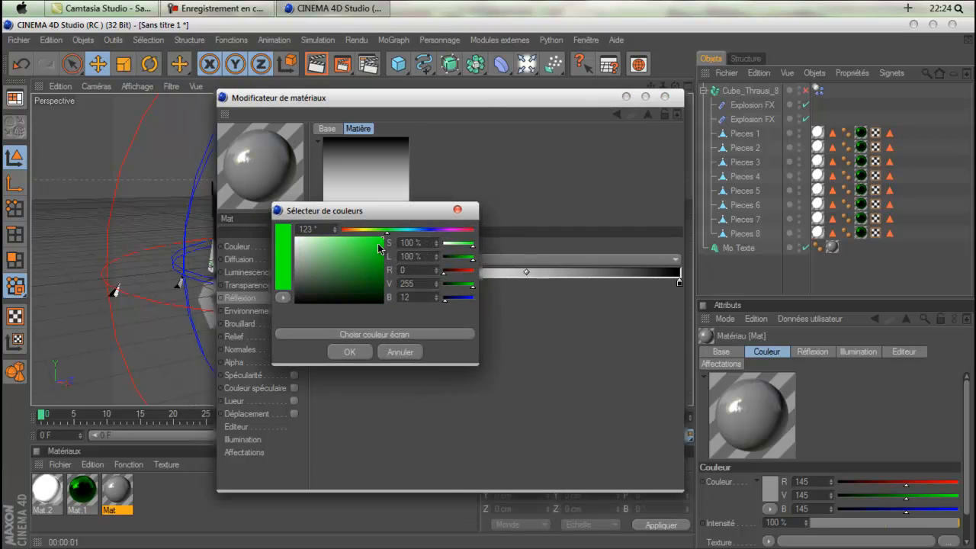
left_click(358, 352)
left_click(263, 250)
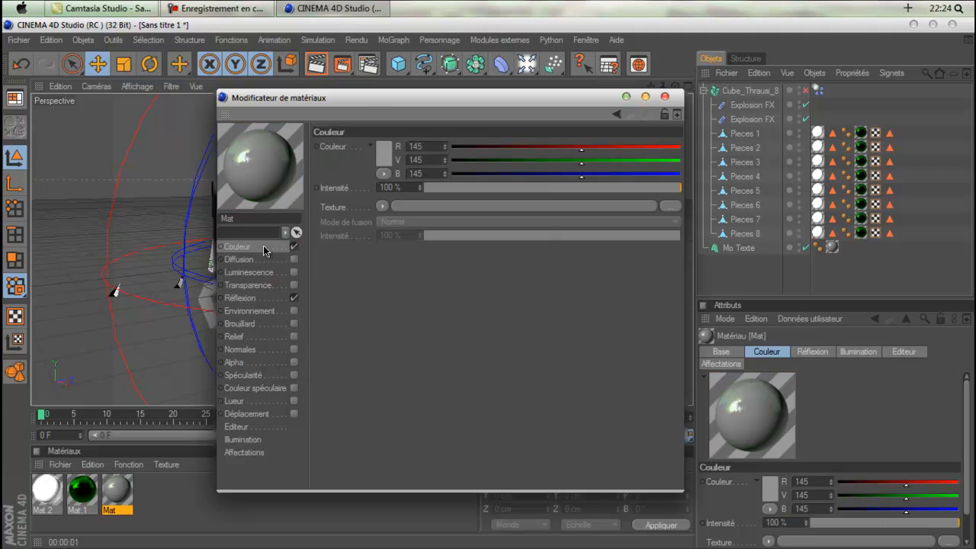
left_click(664, 97)
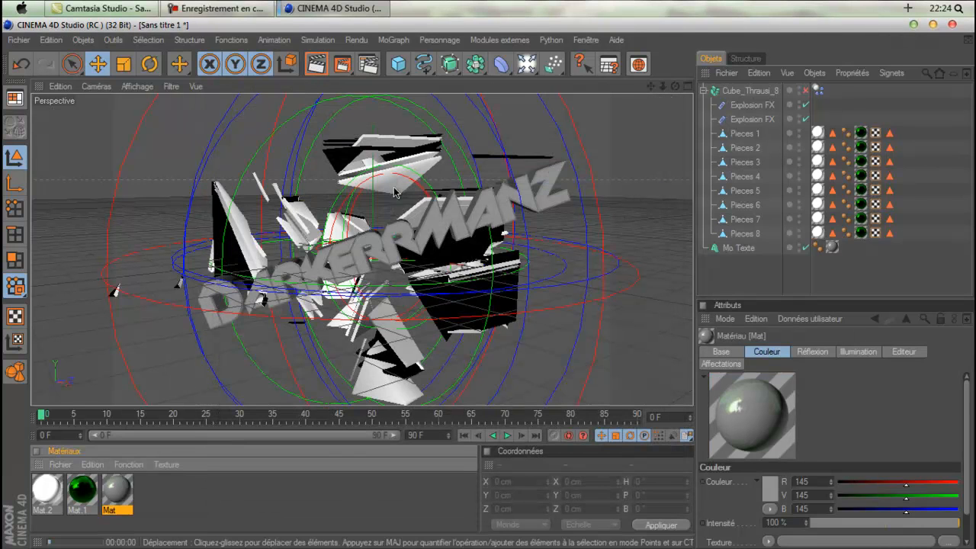
key("ctrl+r")
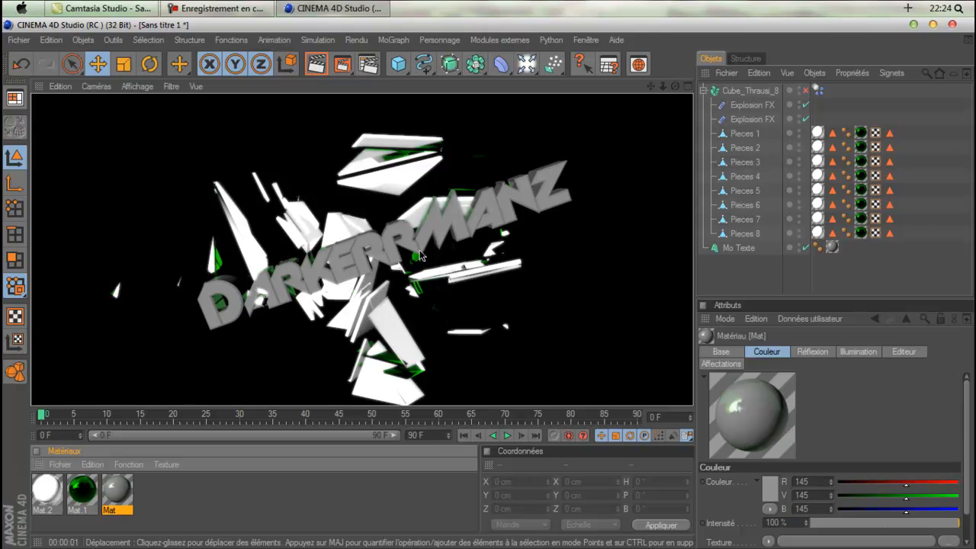
left_click(576, 140)
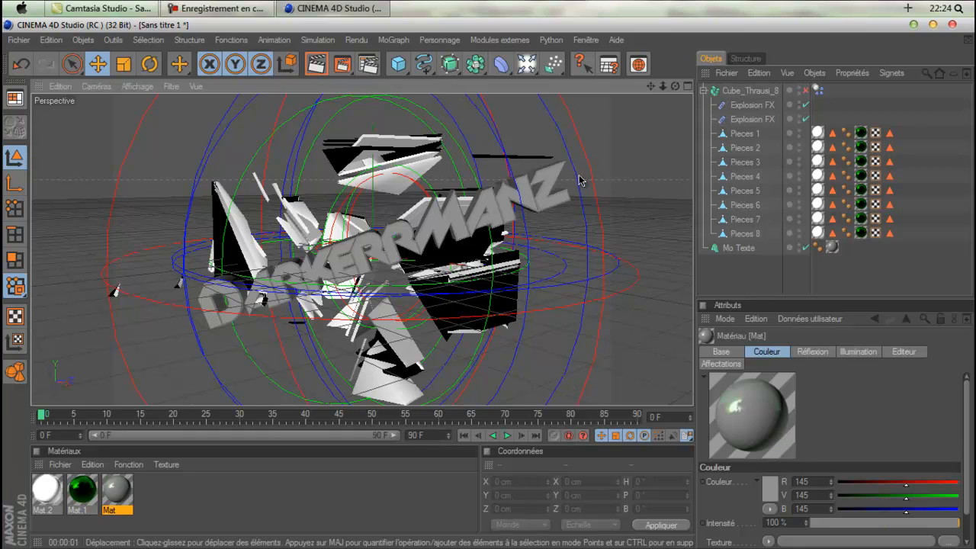
Add an Omni light, move it along X to about 581 cm, and render a preview
left_click(528, 65)
left_click_drag(427, 253, 598, 254)
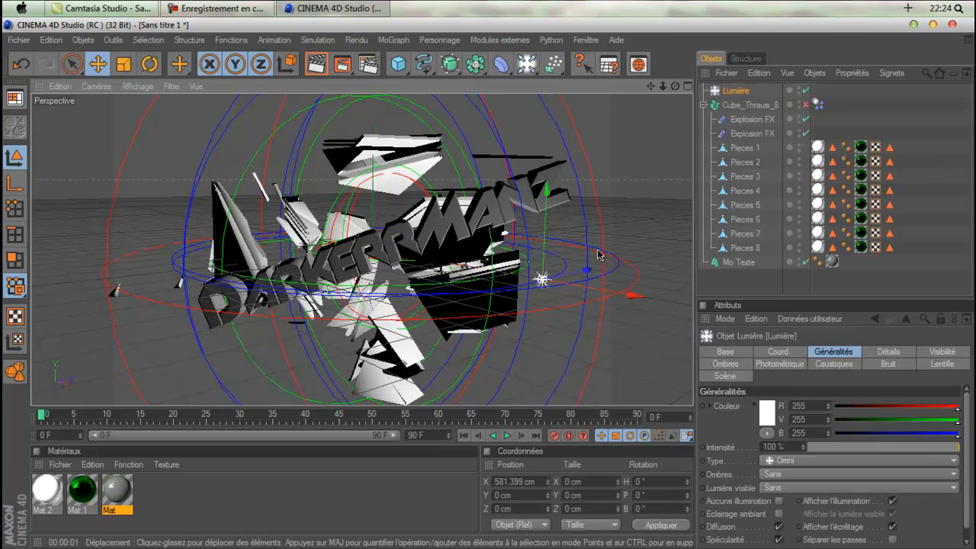
left_click(317, 65)
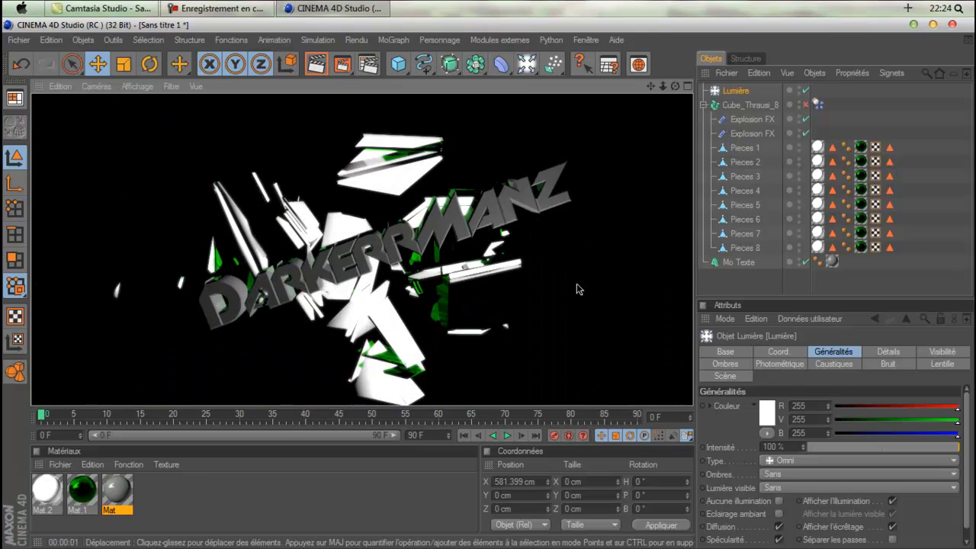
left_click(570, 291)
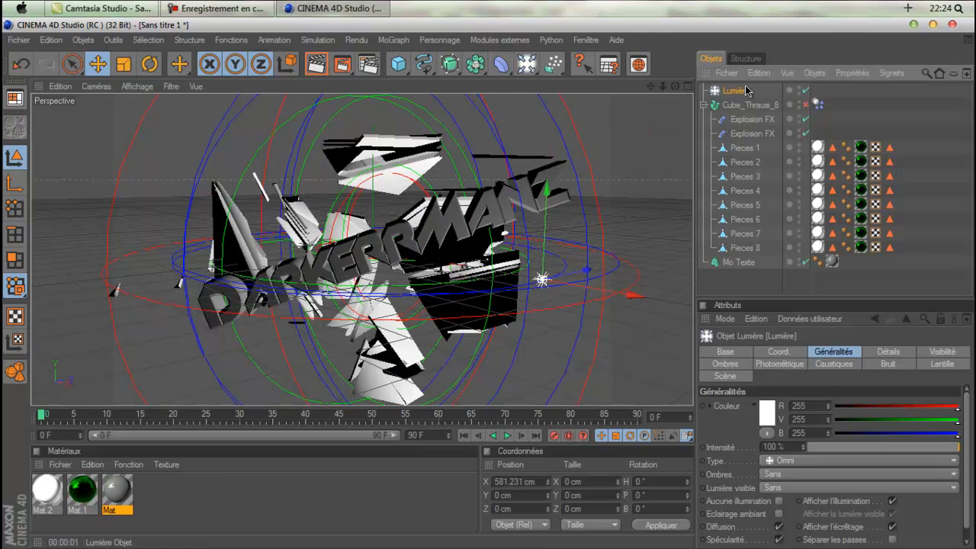
Set the light's lens glow (Lueur) to the Pourpre preset
left_click(940, 366)
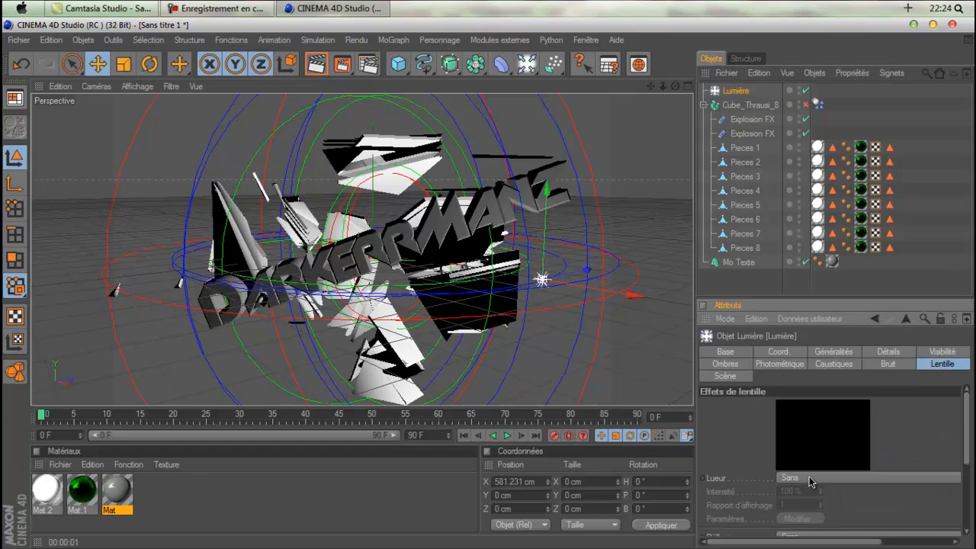
scroll(837, 495, "down", 3)
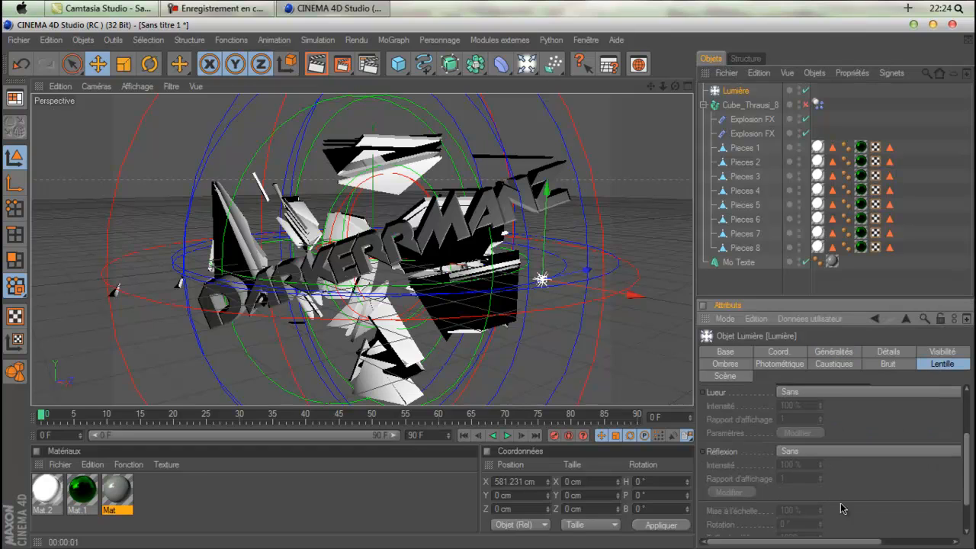
scroll(831, 432, "up", 3)
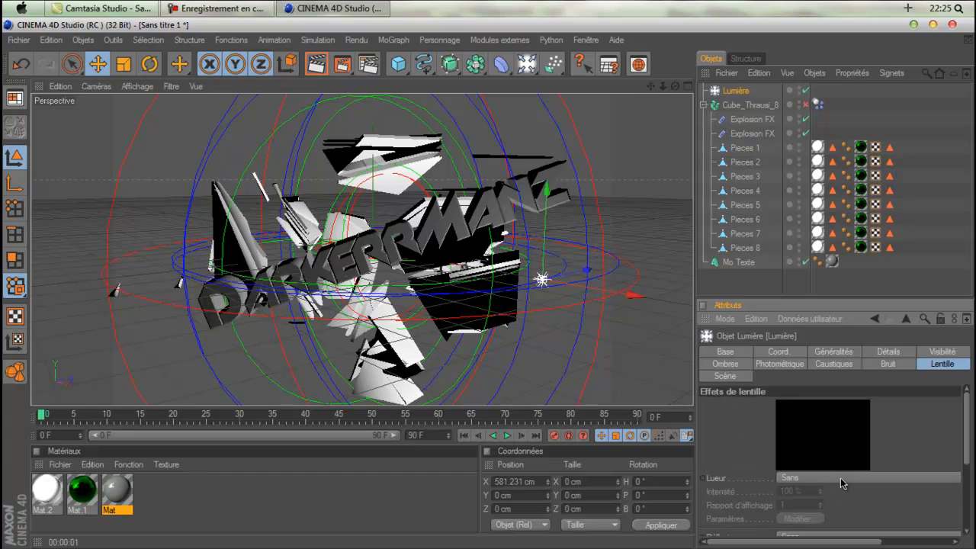
left_click(840, 477)
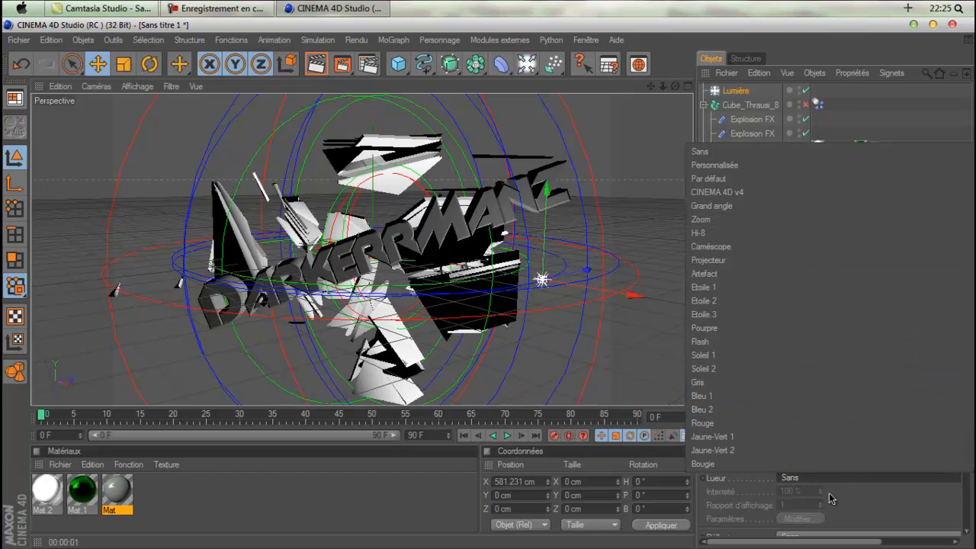
left_click(755, 329)
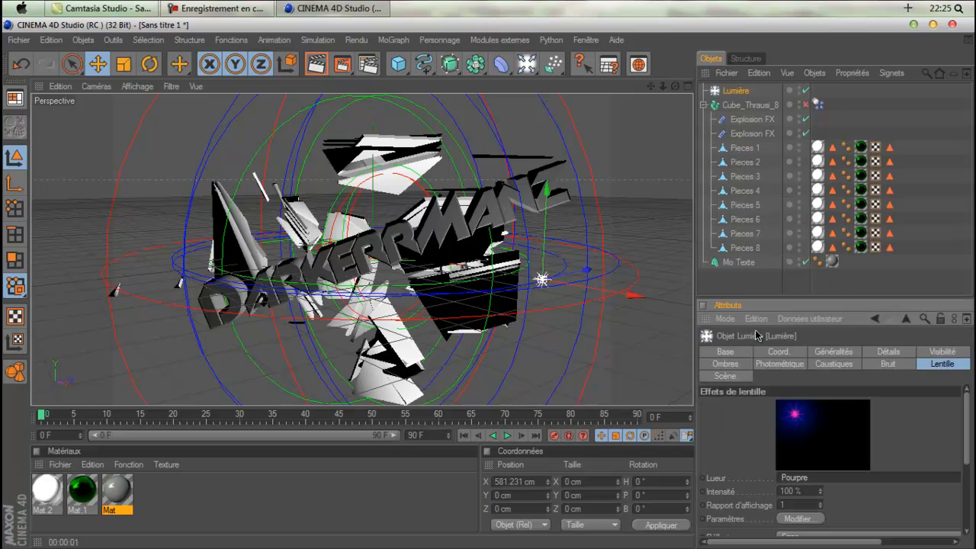
Edit the lens glow's parameters and change its red element color to green (hue 123°)
left_click(806, 524)
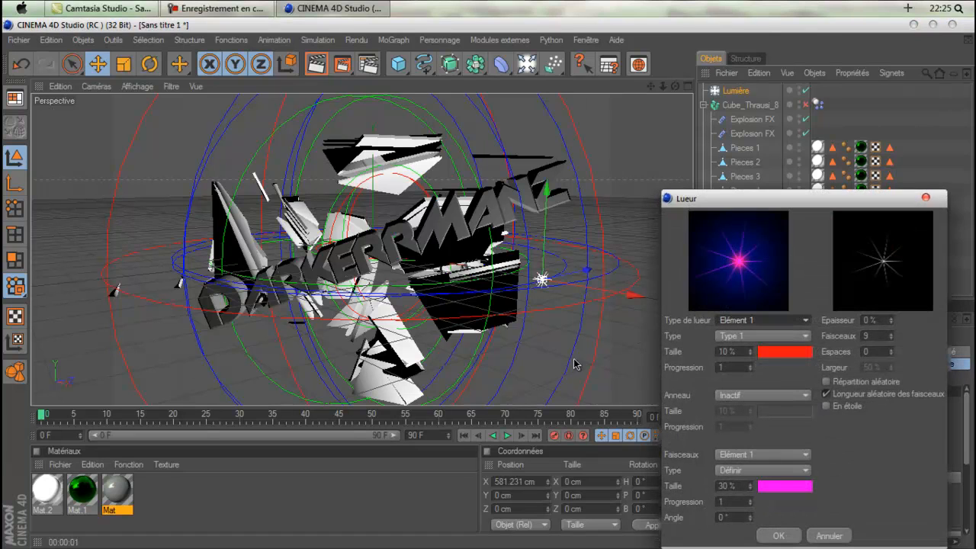
left_click(754, 343)
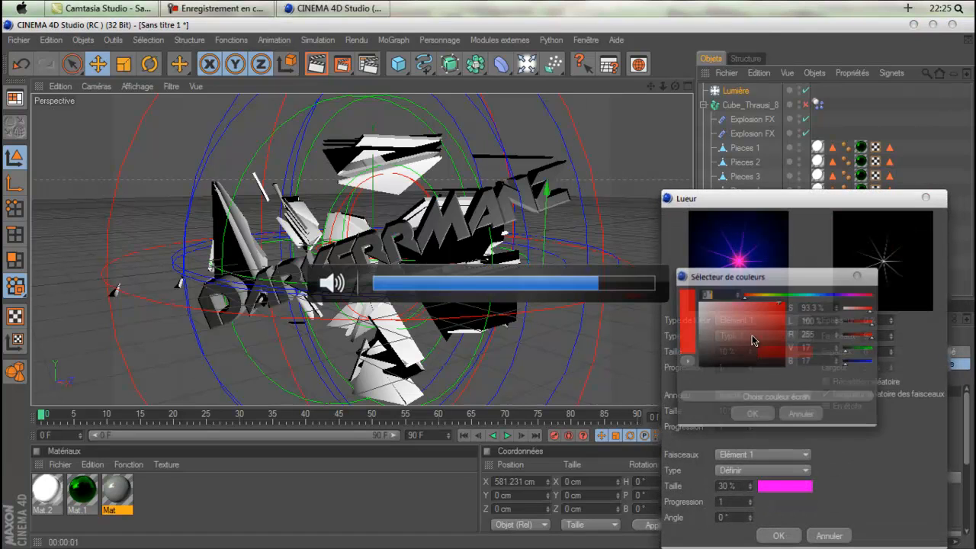
key("XF86AudioRaiseVolume")
left_click(788, 296)
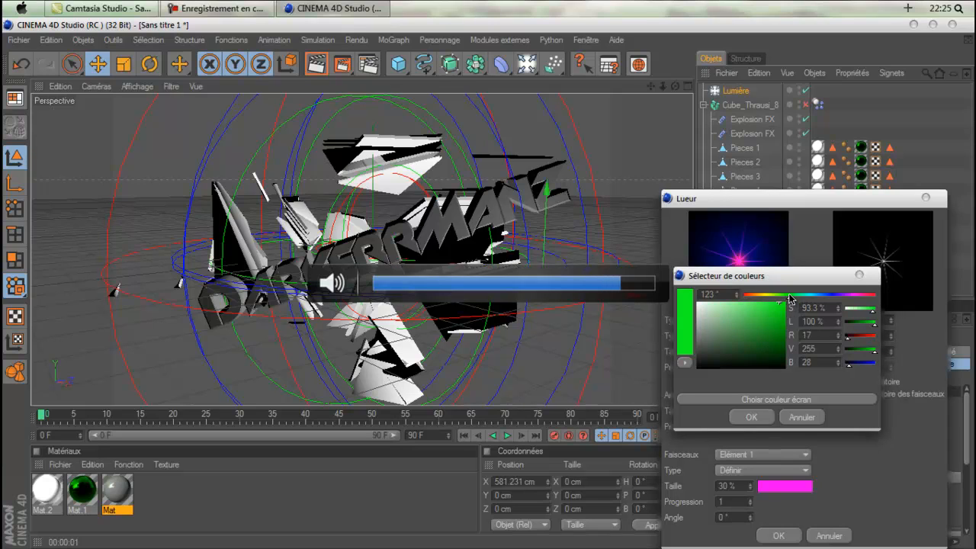
left_click(754, 418)
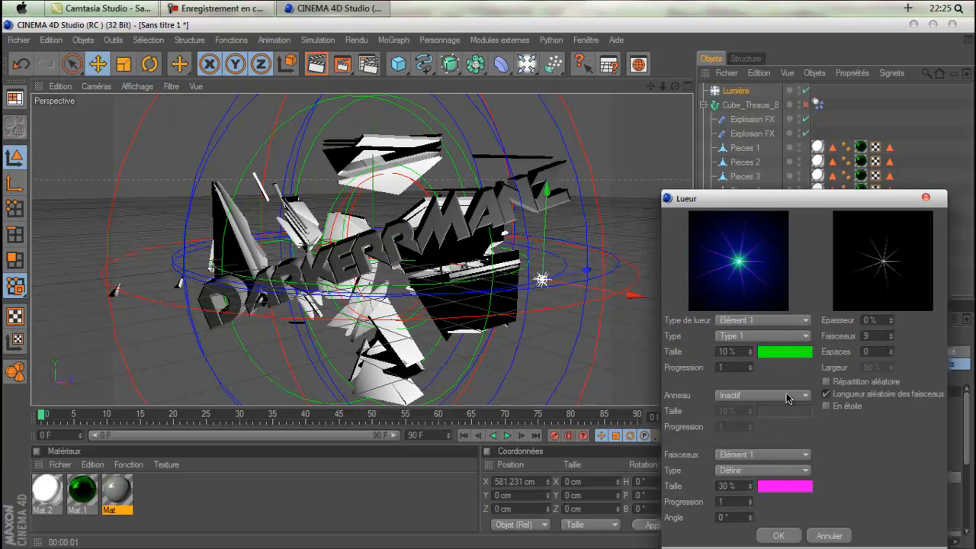
Make the glow's beams white at 32 % size, set the green element's size to 11 %, and accept the glow settings
left_click(793, 487)
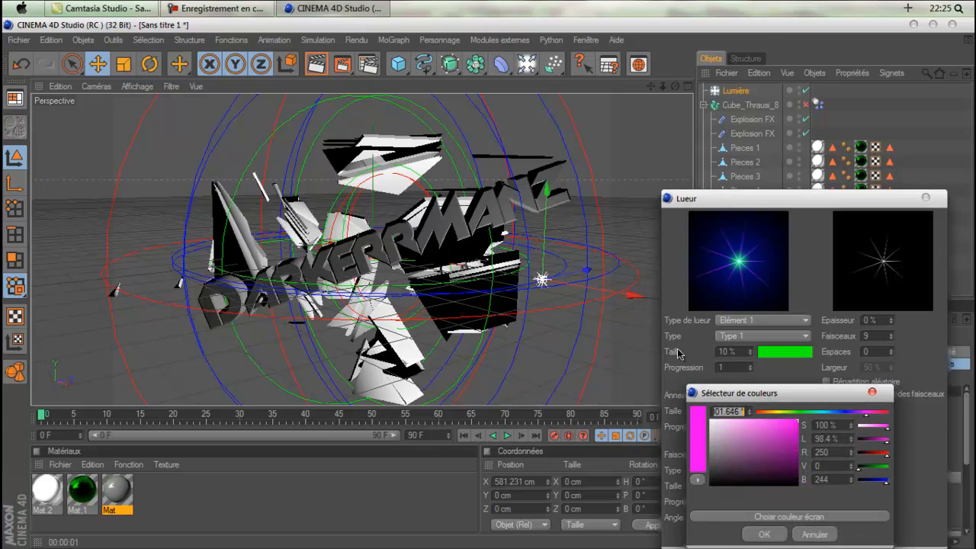
left_click(765, 534)
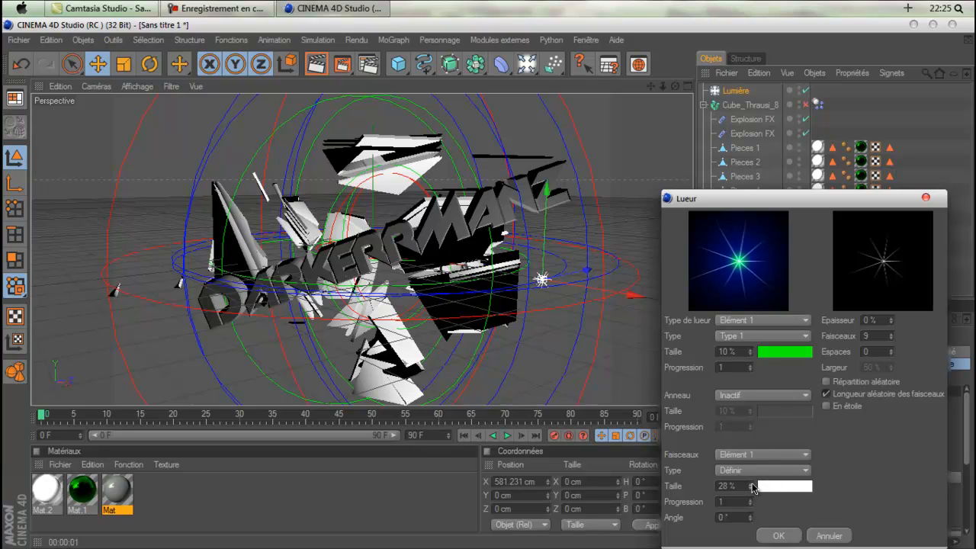
left_click_drag(753, 488, 755, 492)
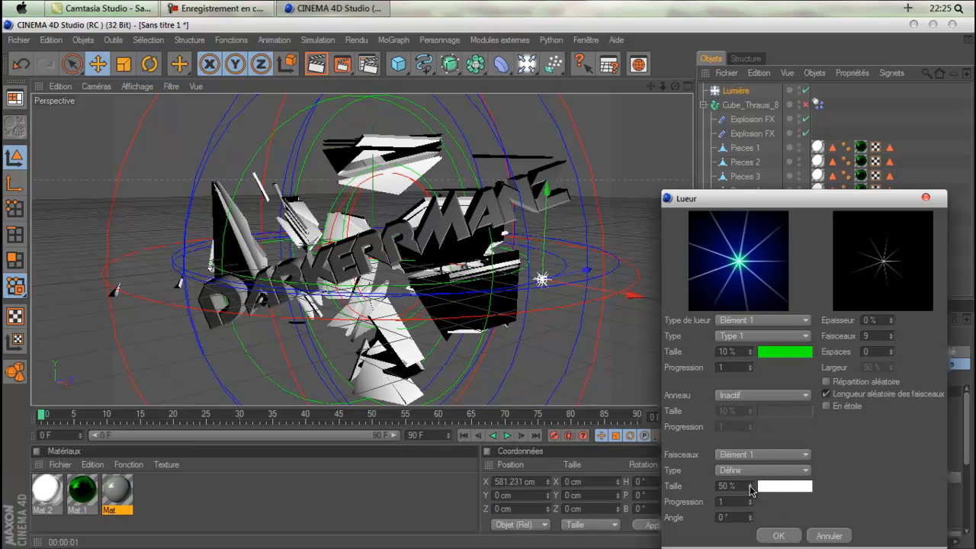
left_click_drag(753, 492, 752, 484)
left_click_drag(749, 352, 753, 357)
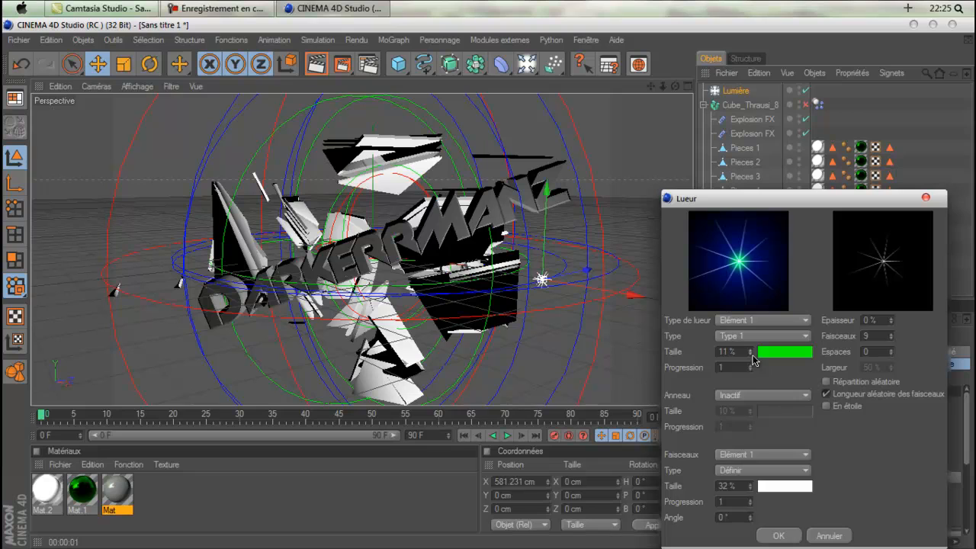
left_click(779, 535)
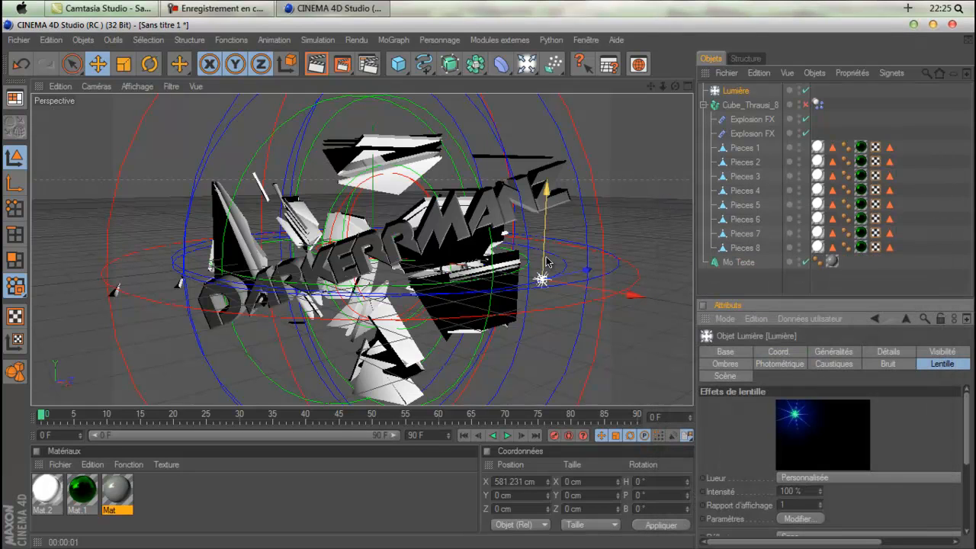
Move the light to the tip of the text's last letter, about X 568, Y 258, Z 105 cm, and render a preview
left_click_drag(547, 261, 552, 139)
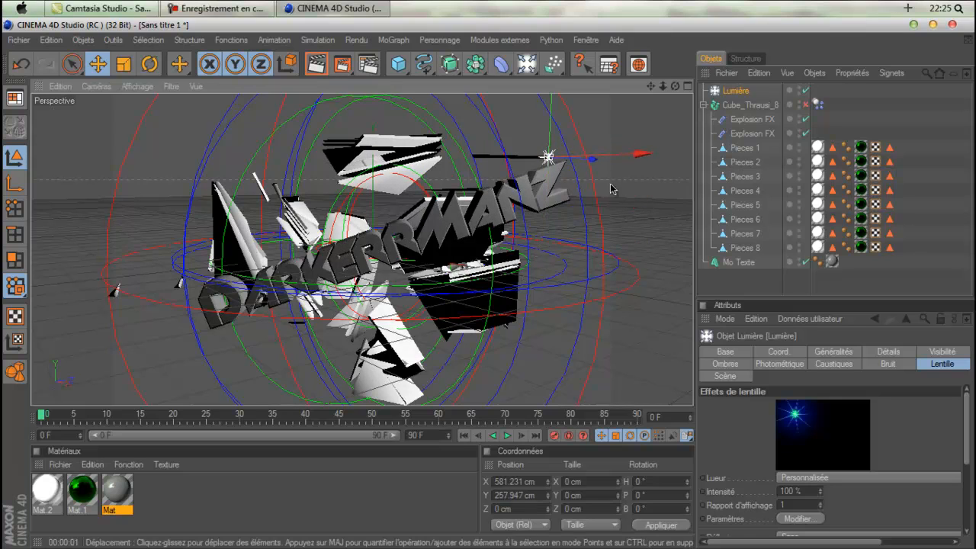
middle_click(501, 172)
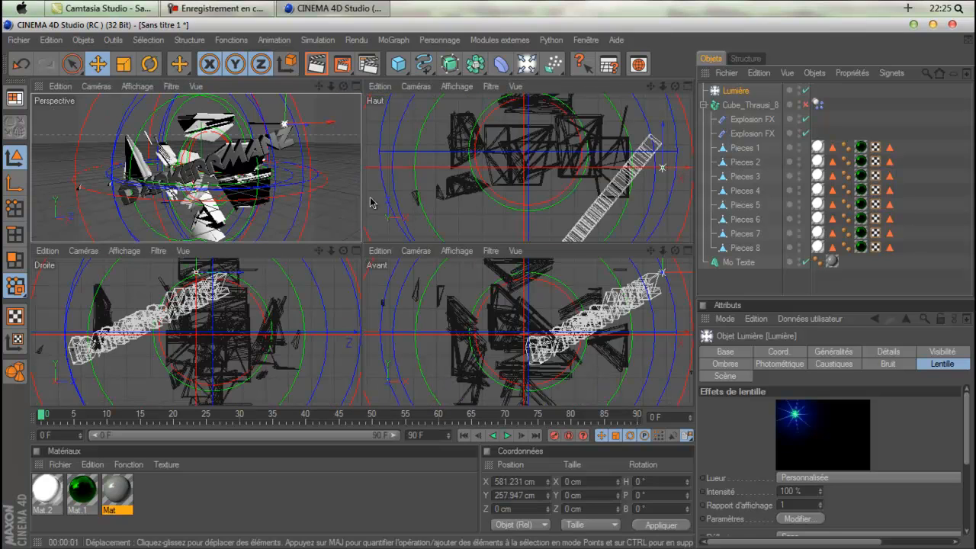
left_click_drag(663, 146, 663, 122)
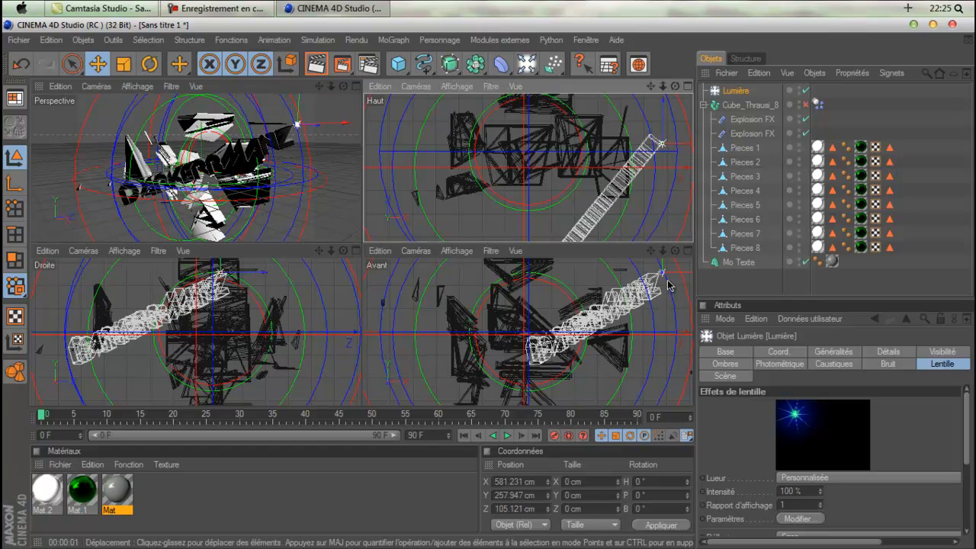
left_click_drag(672, 273, 669, 273)
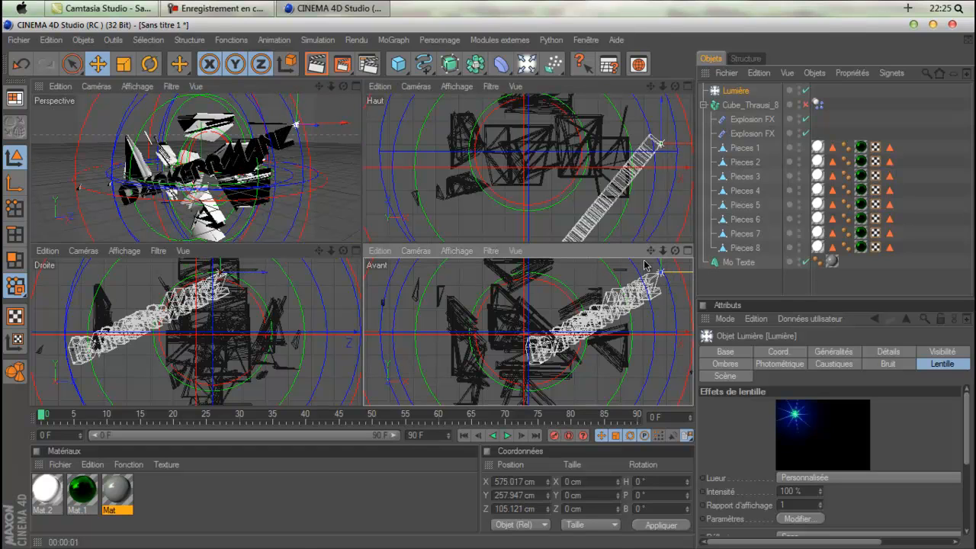
middle_click(287, 165)
left_click_drag(636, 155, 631, 156)
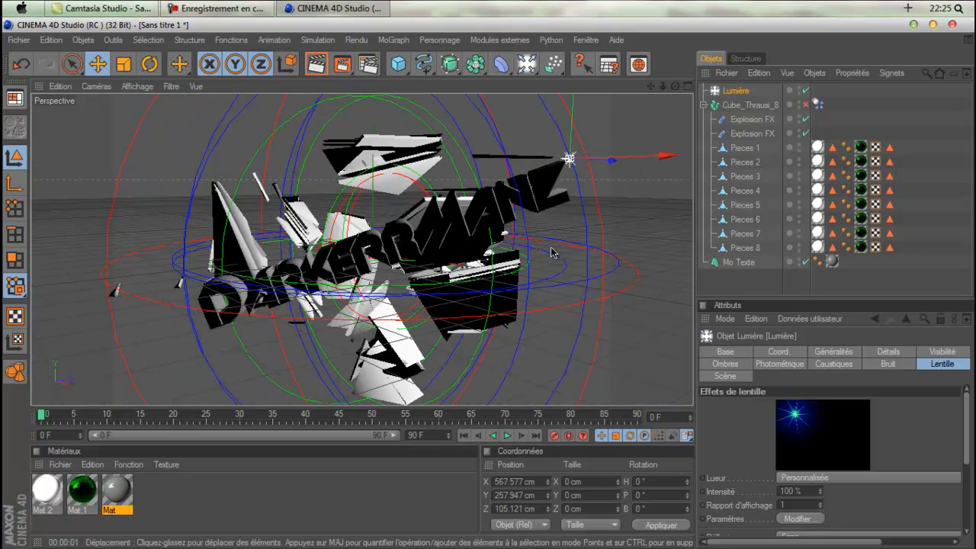
left_click(316, 65)
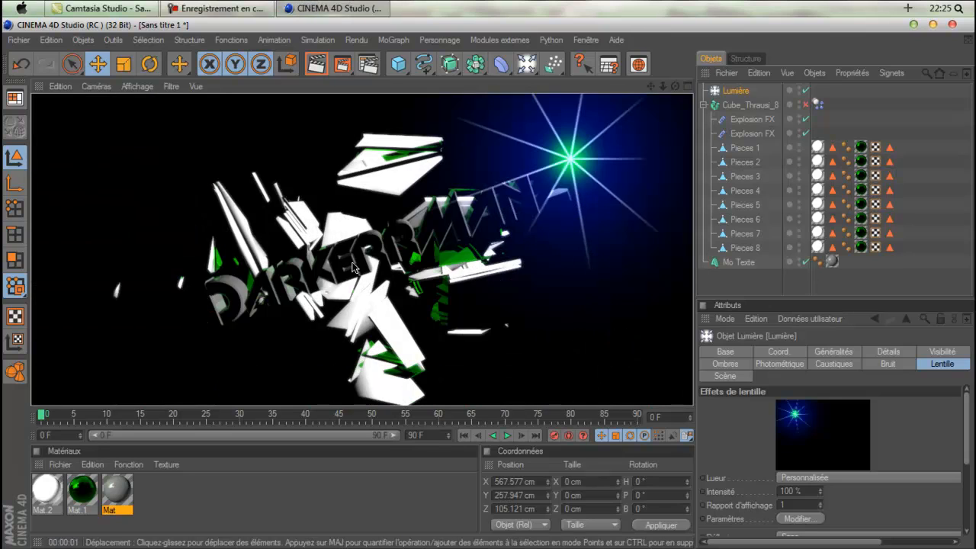
left_click(594, 257)
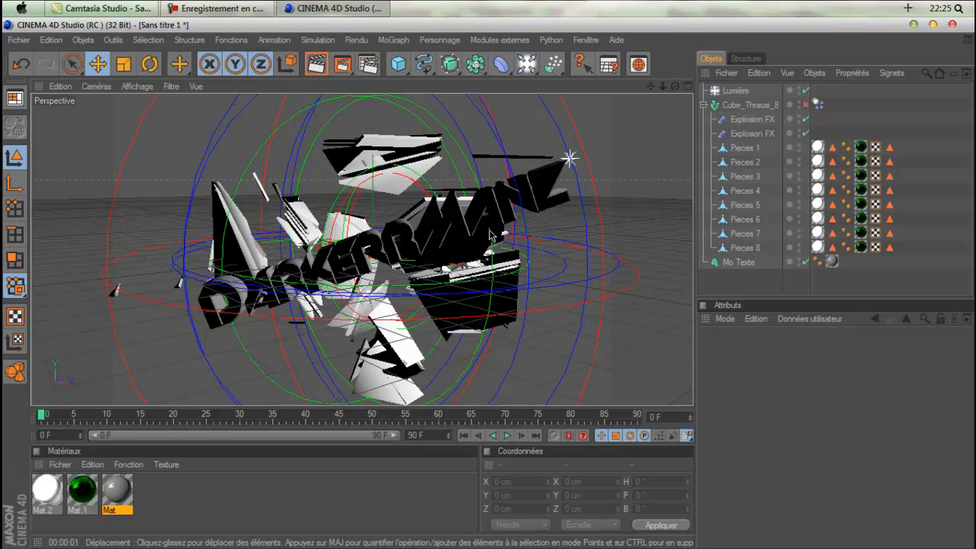
Add a second light in front of the text at about X 694, Y 173, Z -495 cm and render a preview
left_click(528, 65)
left_click_drag(434, 243, 471, 322)
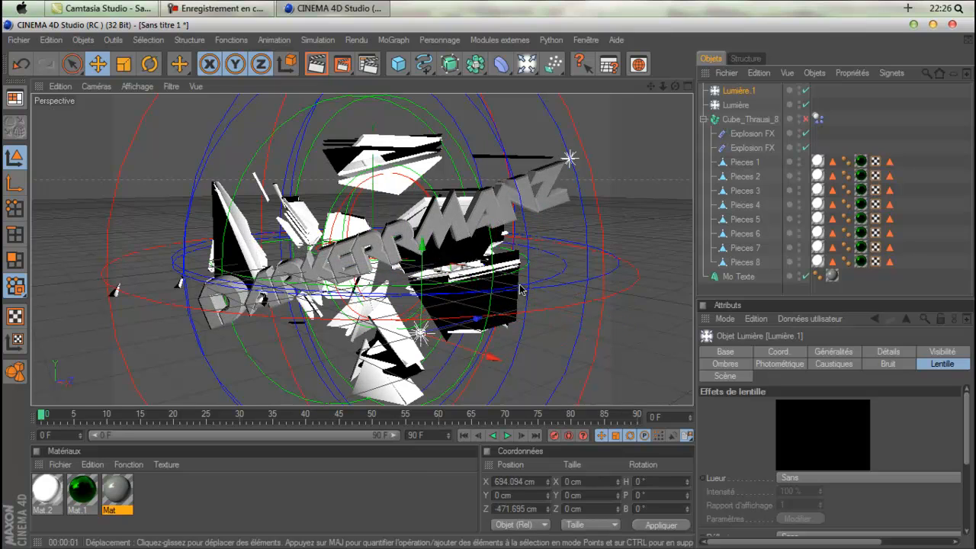
left_click_drag(424, 292, 424, 172)
left_click_drag(488, 282, 488, 279)
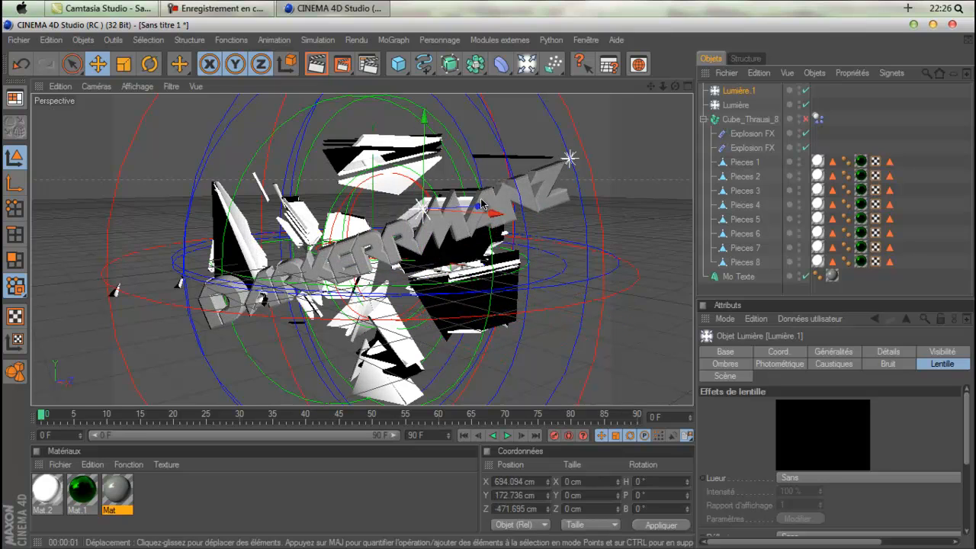
left_click_drag(479, 207, 466, 206)
key("ctrl+r")
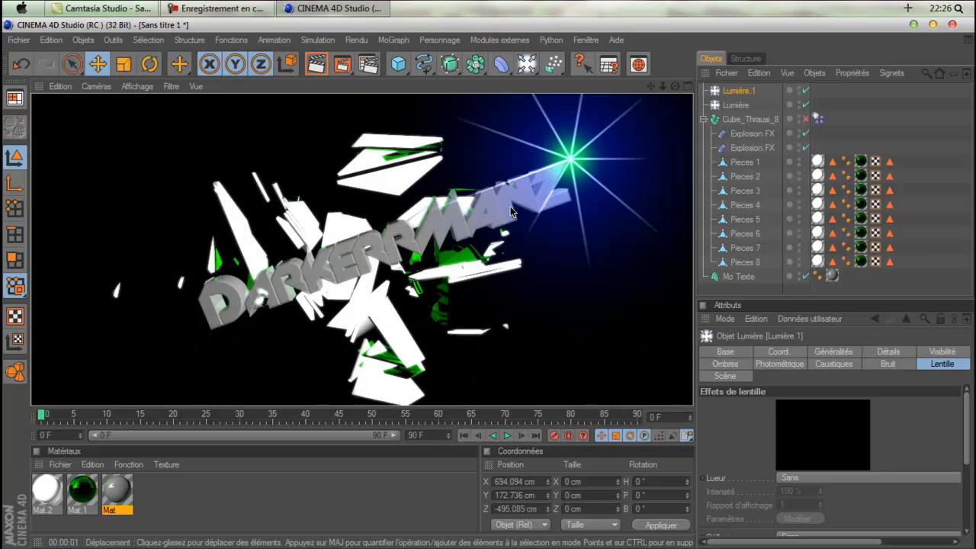
Shift the Pieces 1 fragment to about X -34, Y -4, Z -394 cm, rendering a preview of the change
left_click(263, 300)
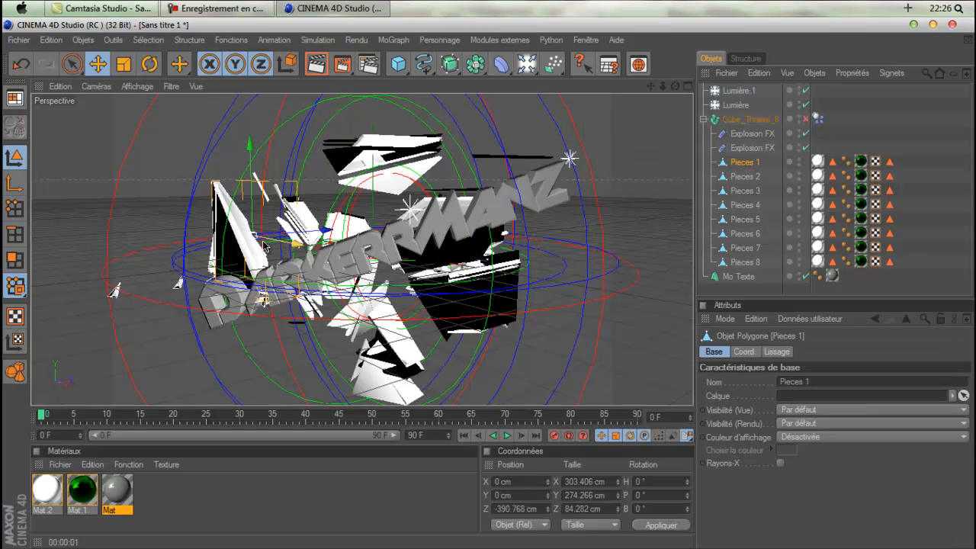
left_click_drag(281, 238, 276, 237)
left_click(316, 64)
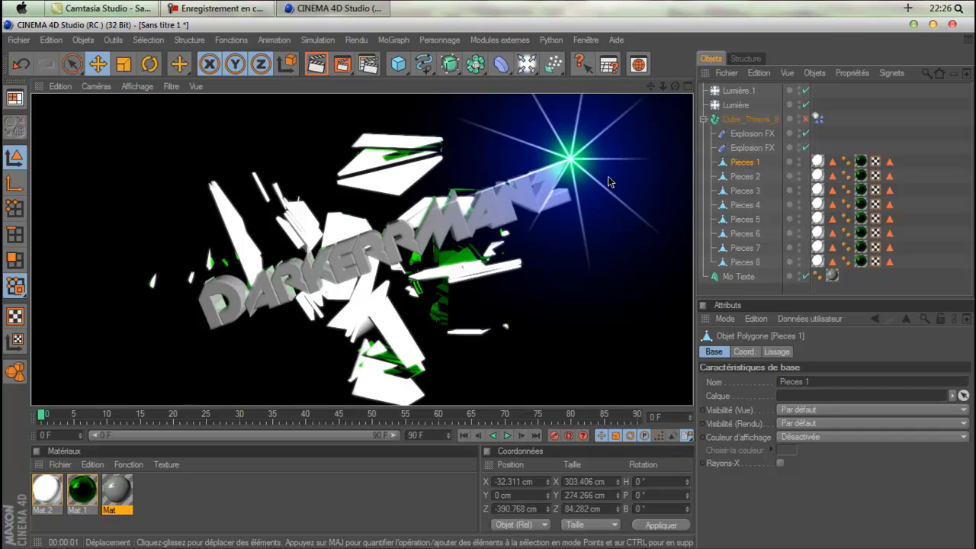
left_click_drag(576, 200, 638, 169)
Frame the whole composition in perspective, render it at 1920 x 1200 in the picture viewer, and minimize the viewer
left_click_drag(651, 90, 490, 284)
scroll(556, 145, "down", 1)
key("shift+r")
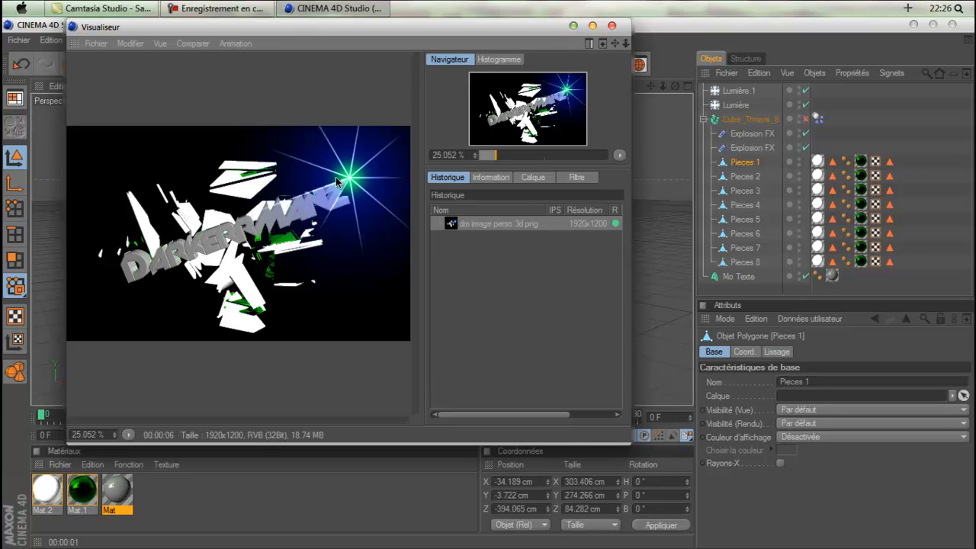
left_click(574, 26)
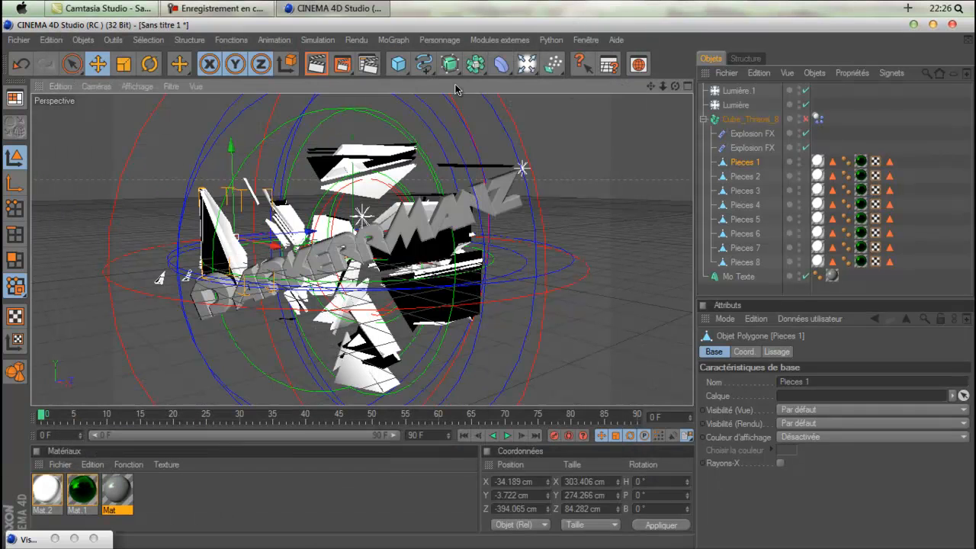